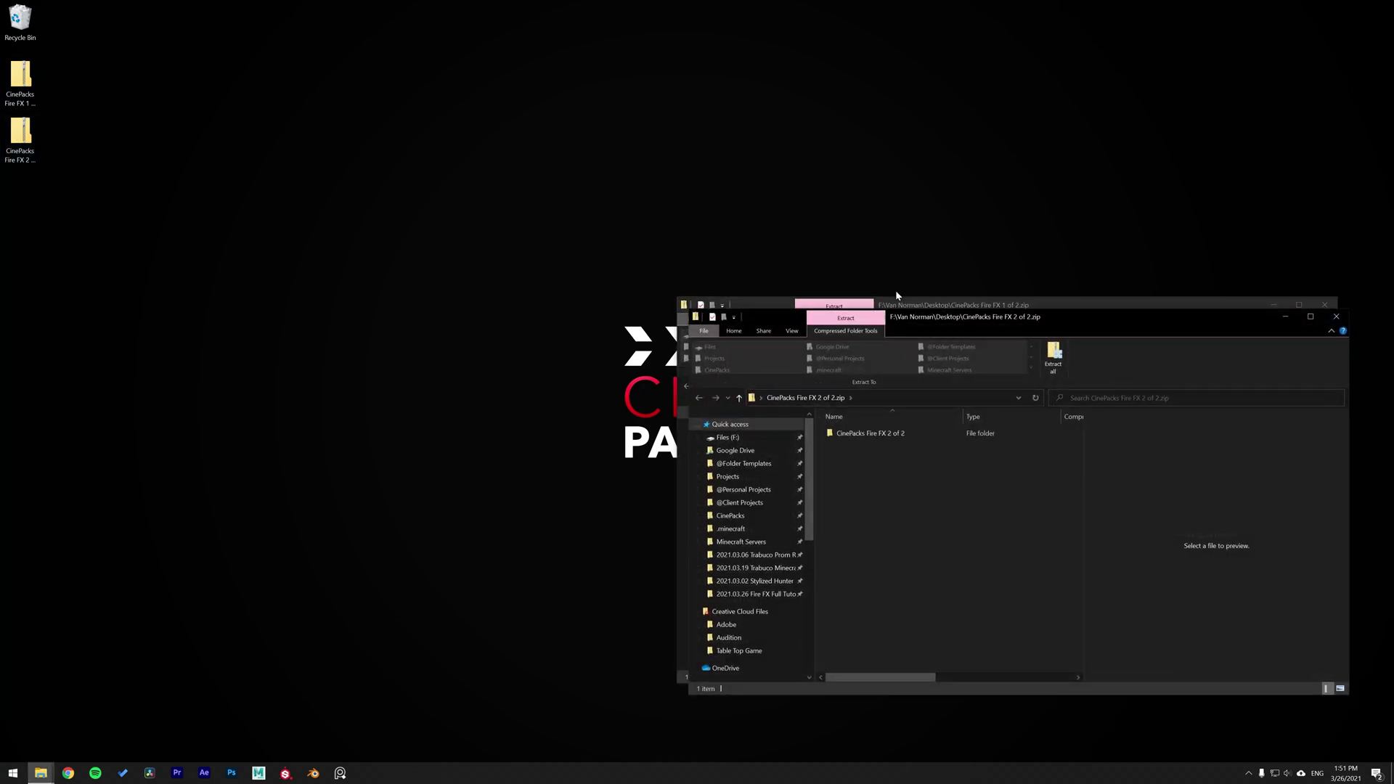
# Open the CinePacks Fire FX 2 of 2 folder in the Fire FX 2 zip and rearrange both archive windows
pyautogui.moveTo(922, 320); pyautogui.dragTo(455, 95)
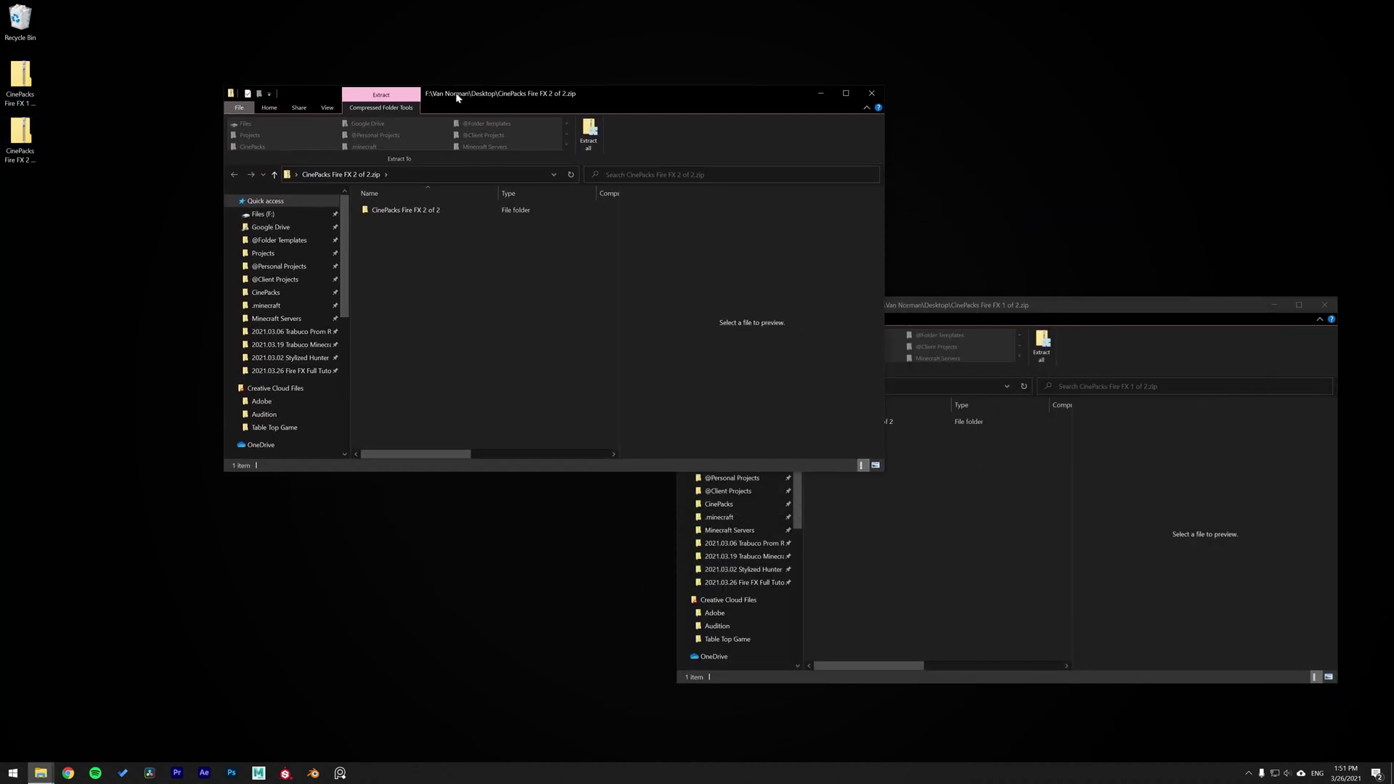
pyautogui.doubleClick(420, 209)
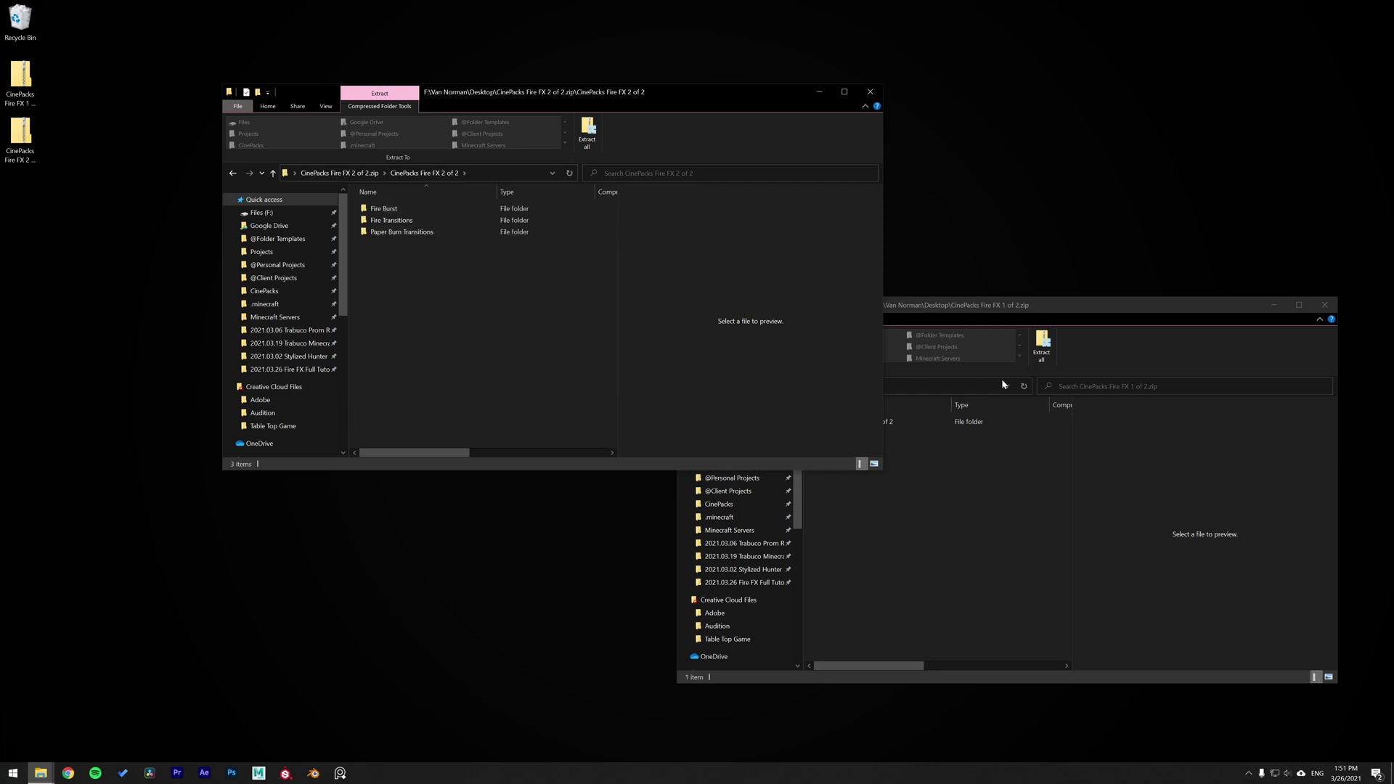
pyautogui.click(962, 465)
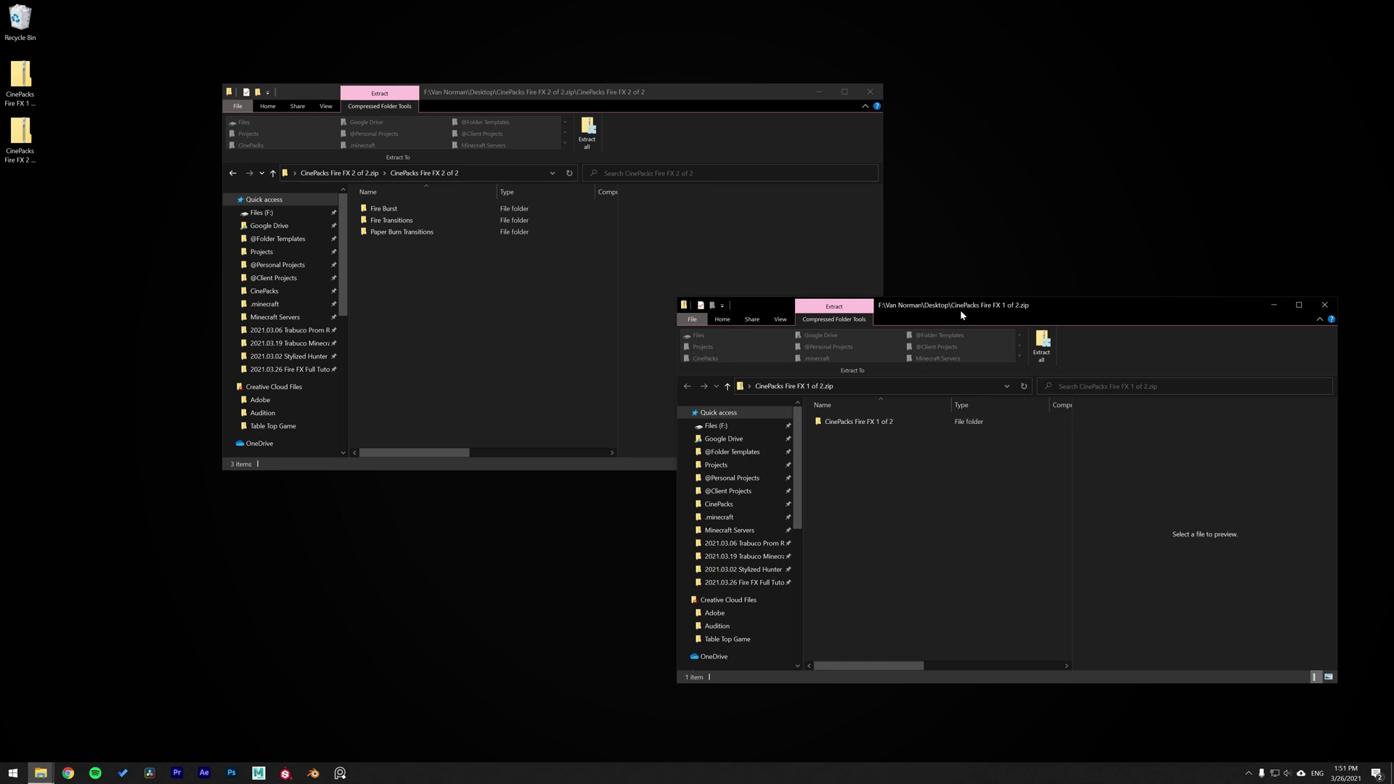
pyautogui.moveTo(961, 312); pyautogui.dragTo(734, 272)
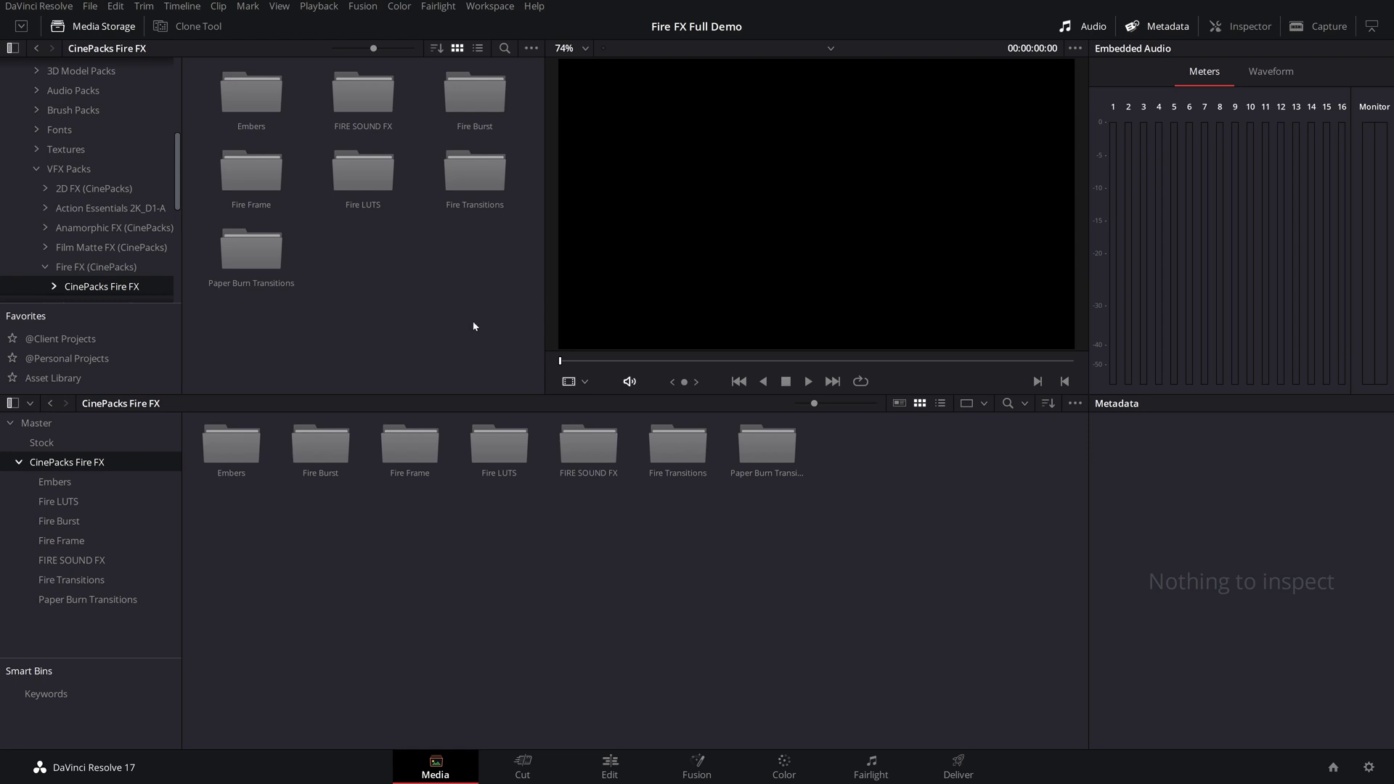
# On the Edit page, scrub through Paper Burn (1).mov from the Paper Burn Transitions bin
pyautogui.hotkey('shift', '4')
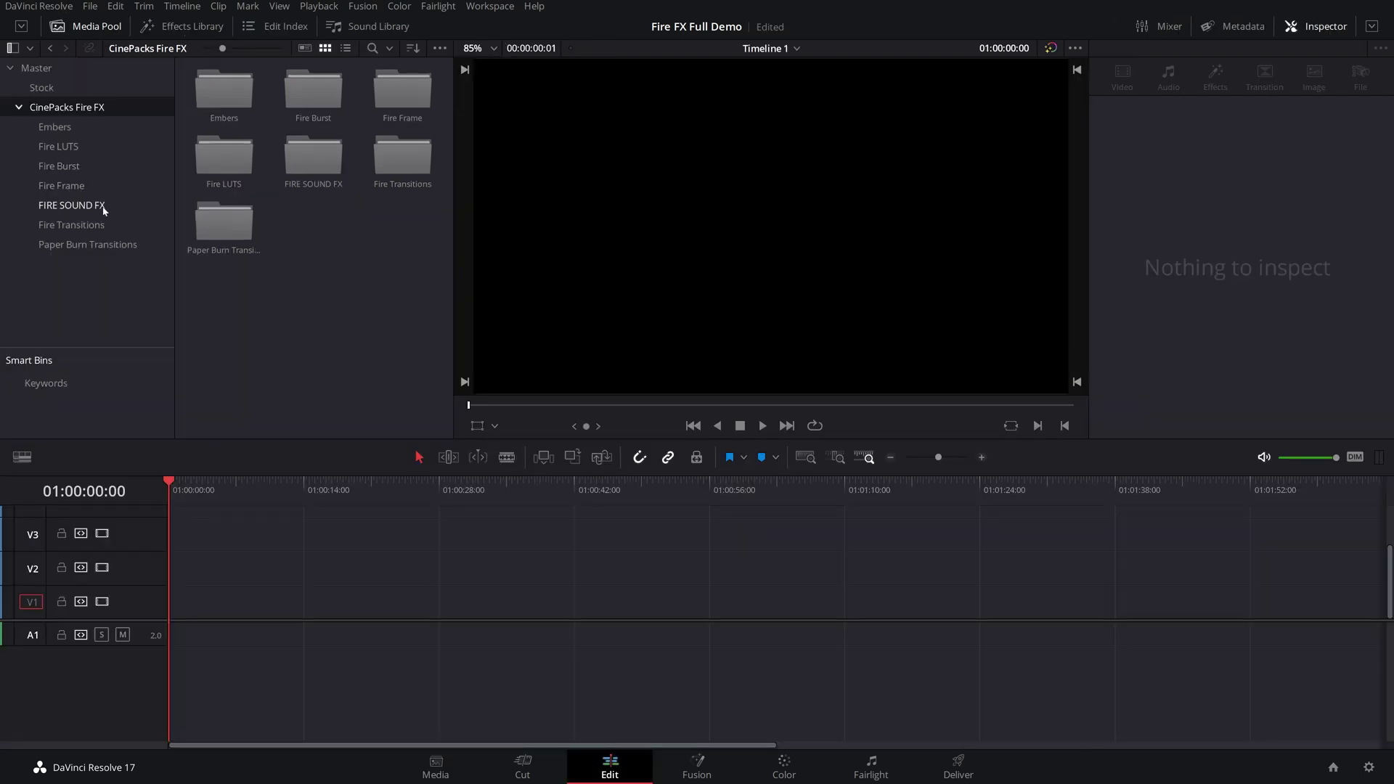
pyautogui.click(111, 248)
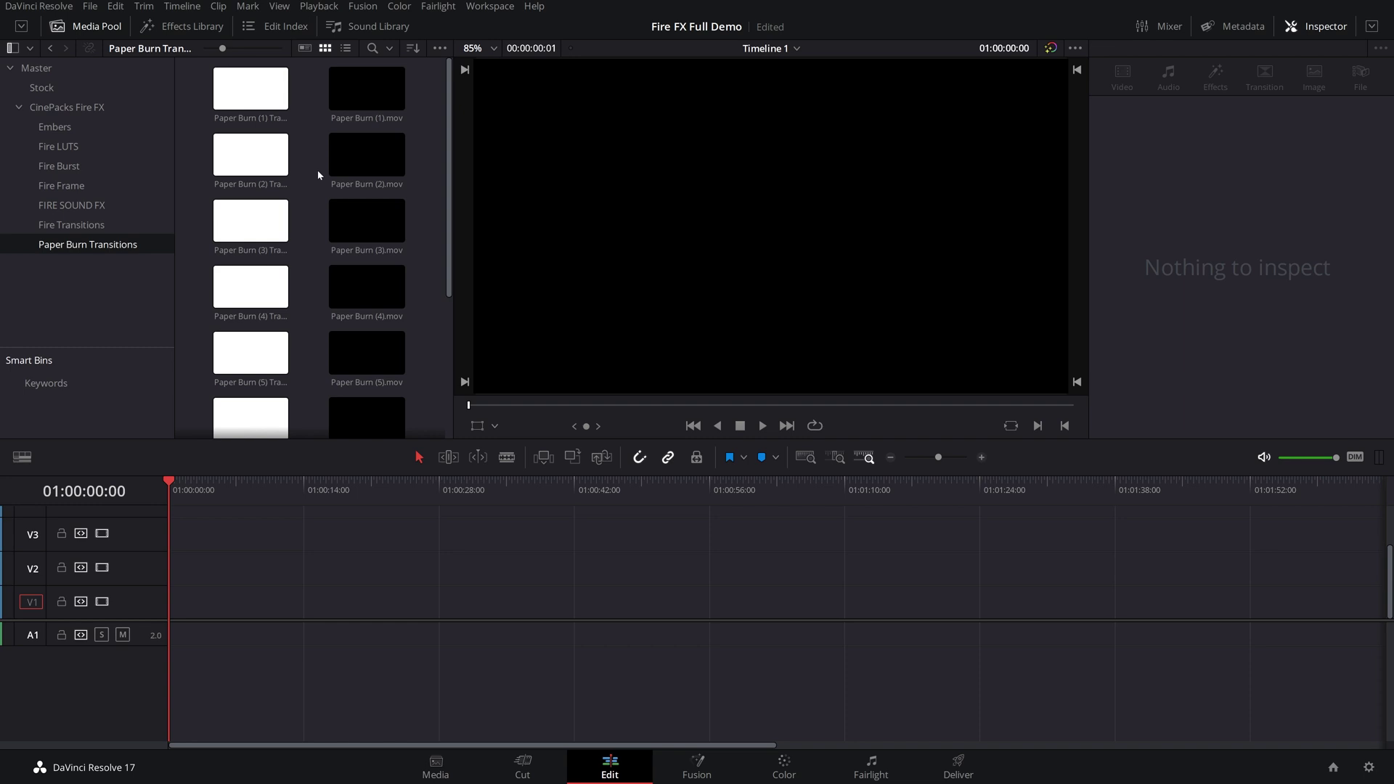
pyautogui.click(346, 85)
pyautogui.click(350, 80)
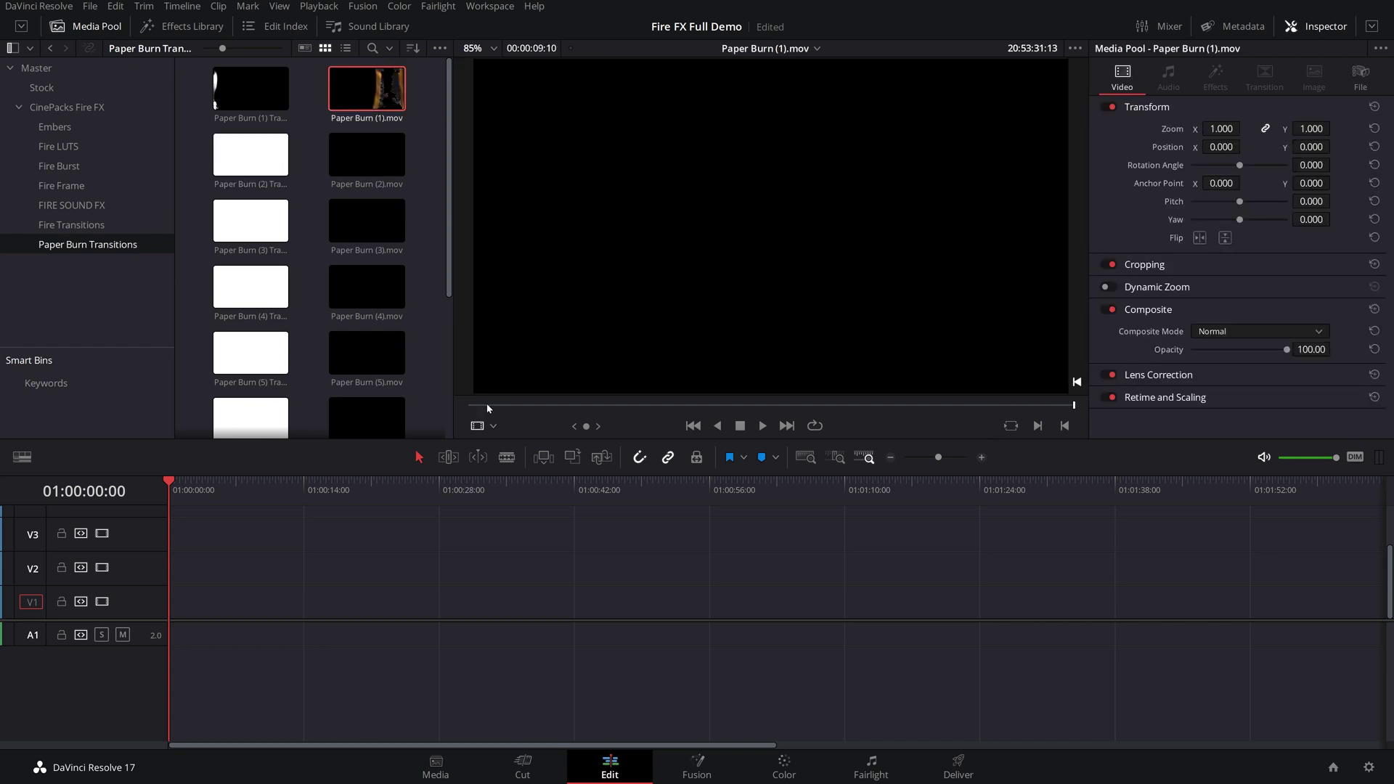
pyautogui.moveTo(488, 407)
pyautogui.mouseDown()
pyautogui.moveTo(1048, 407)
pyautogui.moveTo(653, 406)
pyautogui.mouseUp()
# Preview the Paper Burn (1) Track Matte clip, then reload Paper Burn (1).mov
pyautogui.click(250, 87)
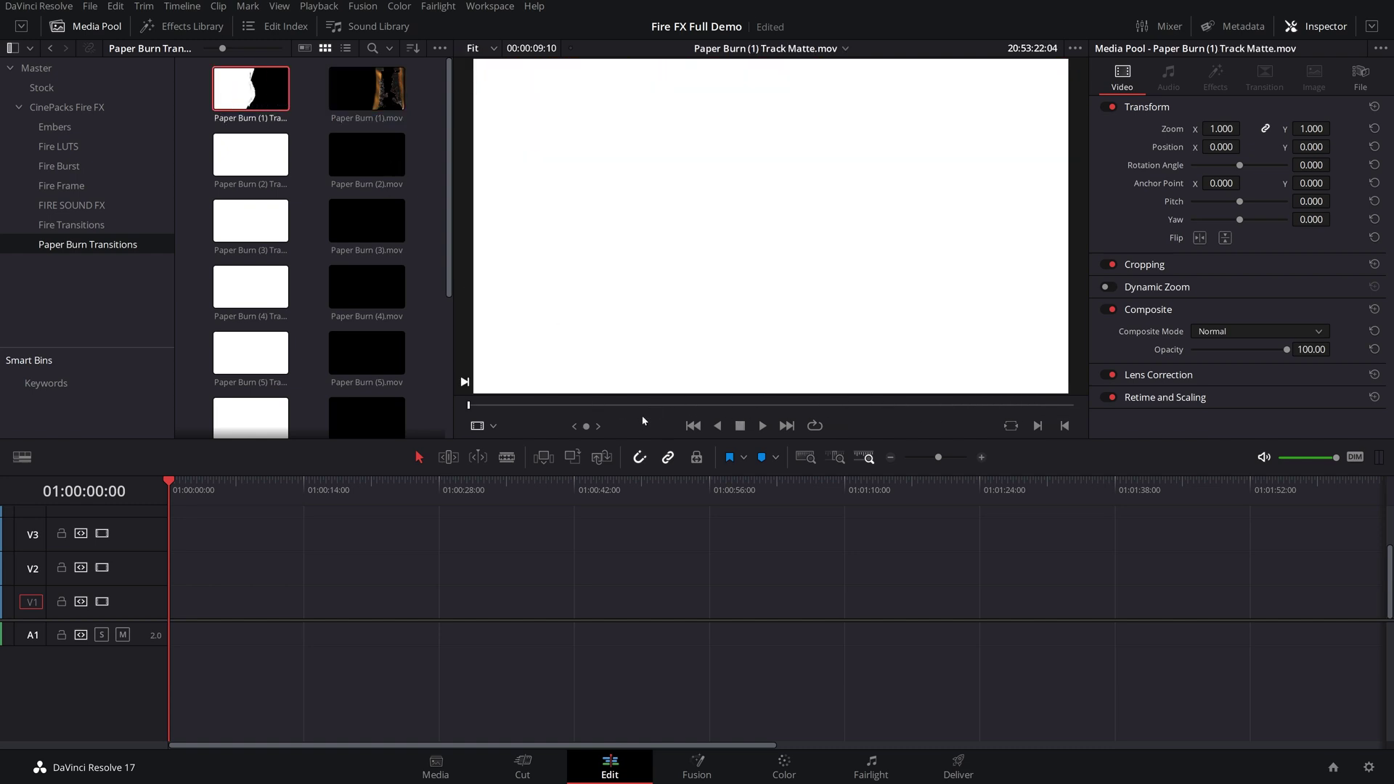
pyautogui.moveTo(514, 406); pyautogui.dragTo(809, 404)
pyautogui.click(373, 85)
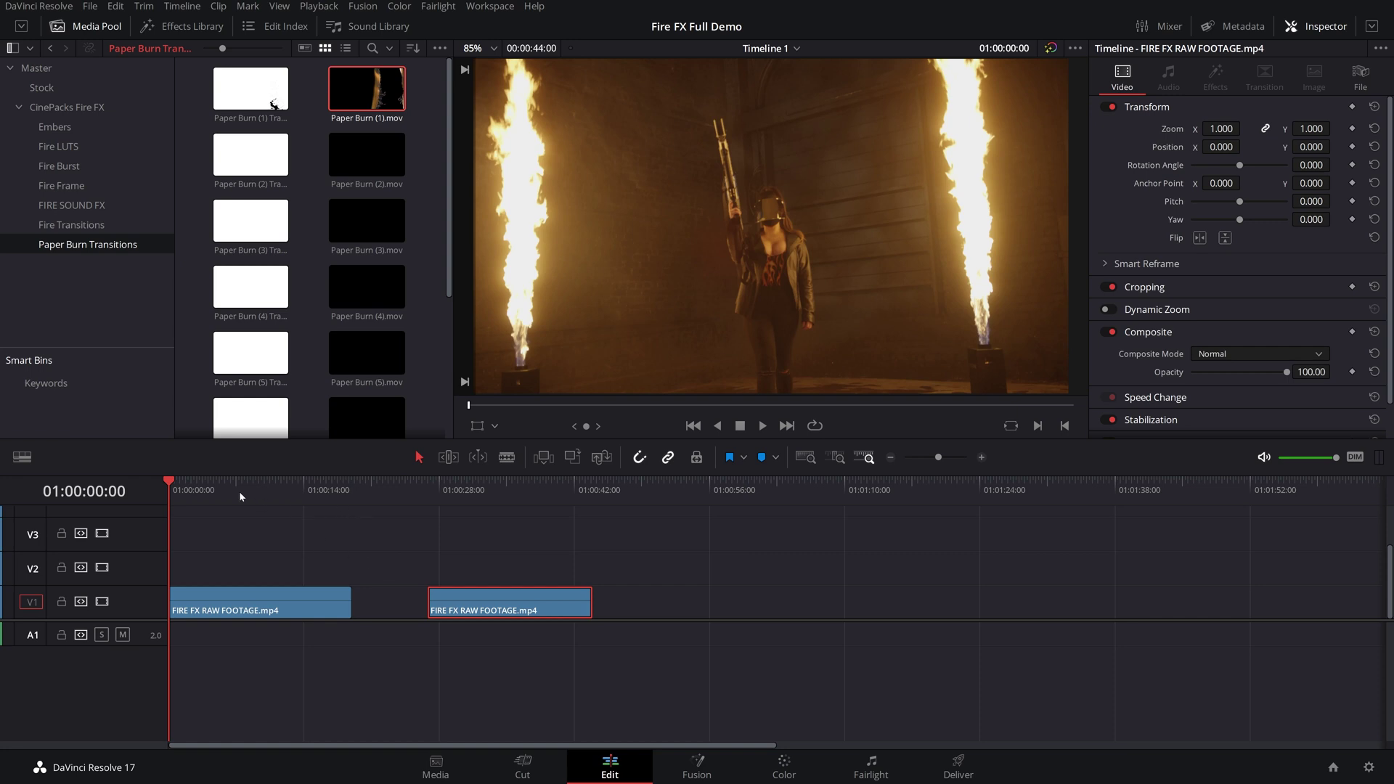
# Trim the first FIRE FX RAW FOOTAGE clip to the playhead and butt the second clip against it
pyautogui.moveTo(231, 494); pyautogui.dragTo(318, 540)
pyautogui.moveTo(346, 600); pyautogui.dragTo(316, 599)
pyautogui.moveTo(463, 606); pyautogui.dragTo(370, 621)
pyautogui.click(274, 606)
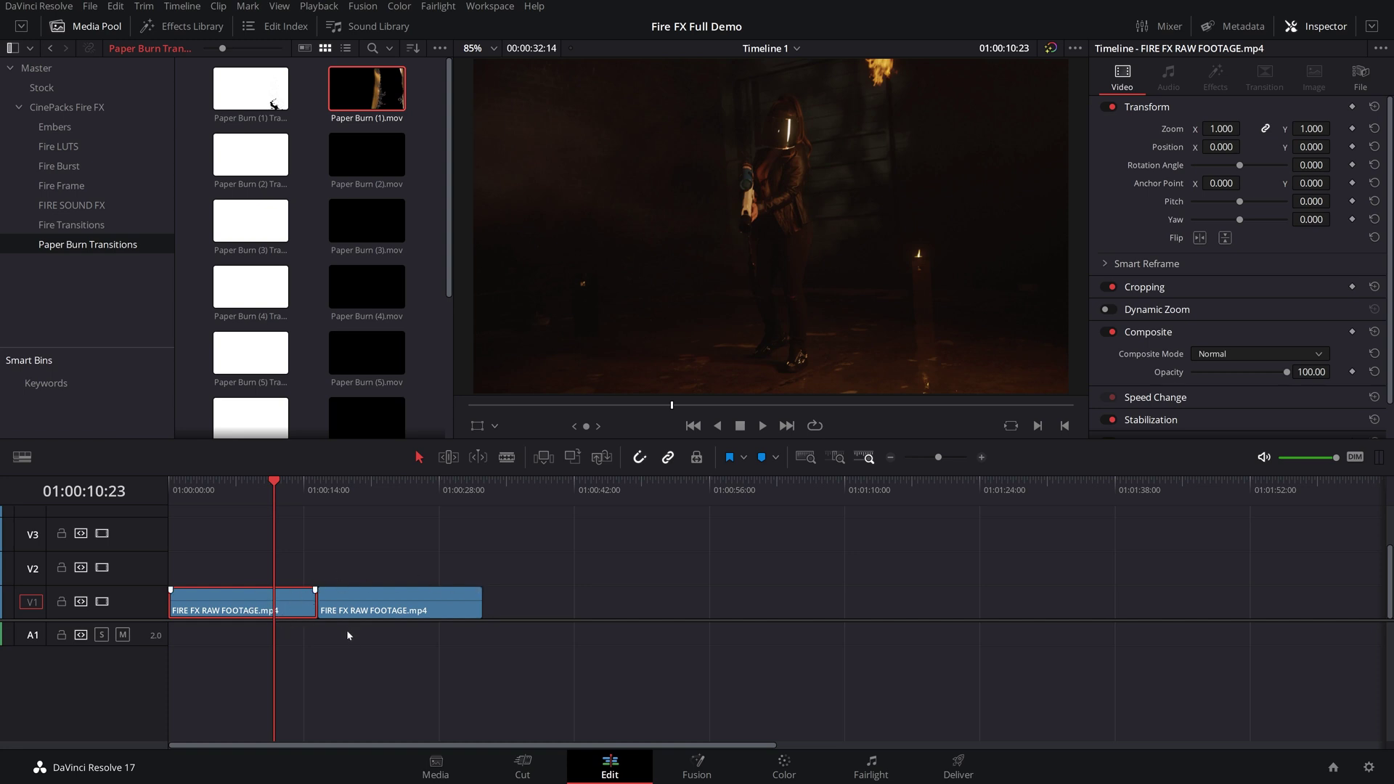
pyautogui.press('Left')
pyautogui.press('Left')
pyautogui.press('Left')
pyautogui.press('Left')
pyautogui.press('Left')
pyautogui.press('Left')
pyautogui.press('Left')
pyautogui.press('Left')
pyautogui.press('Left')
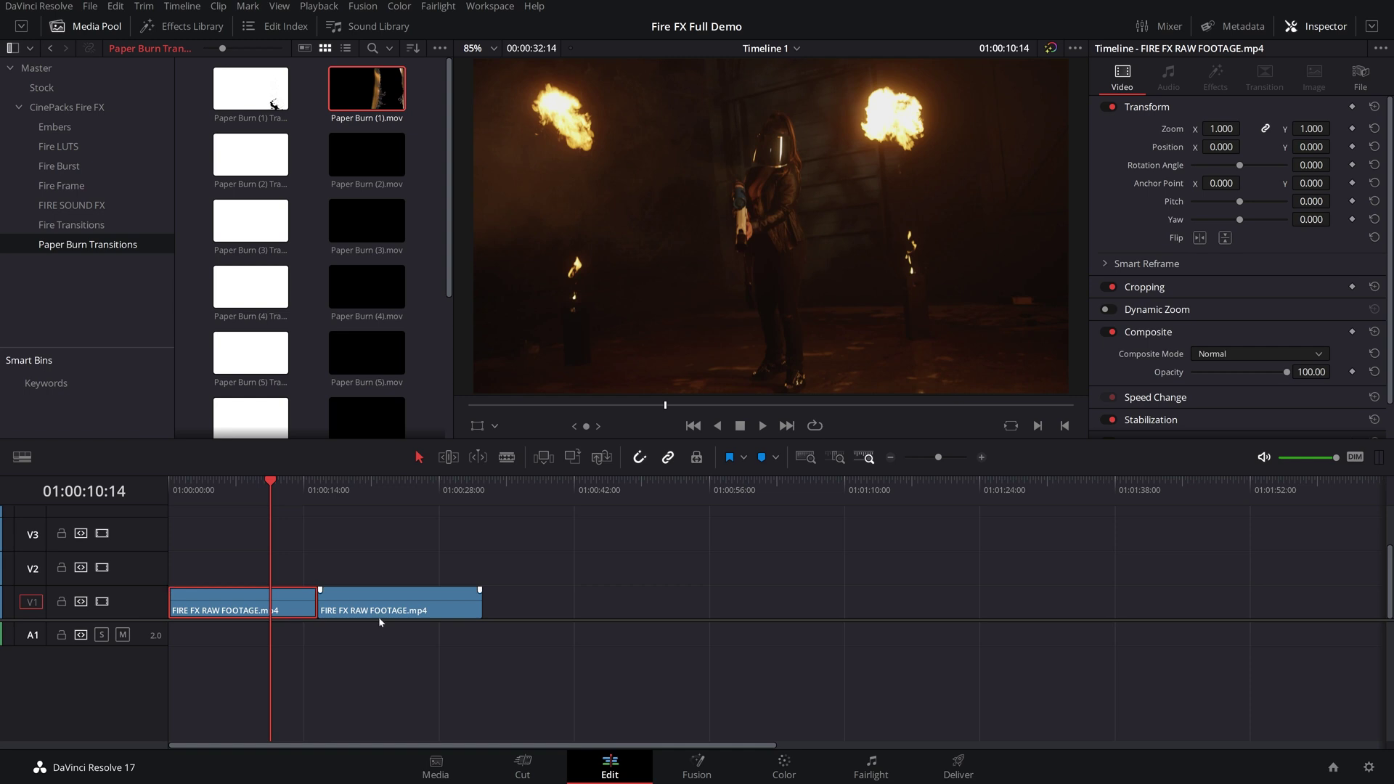
# In Fusion, add the Paper Burn (1) Track Matte as a node feeding MediaIn1's mask input
pyautogui.hotkey('shift', '5')
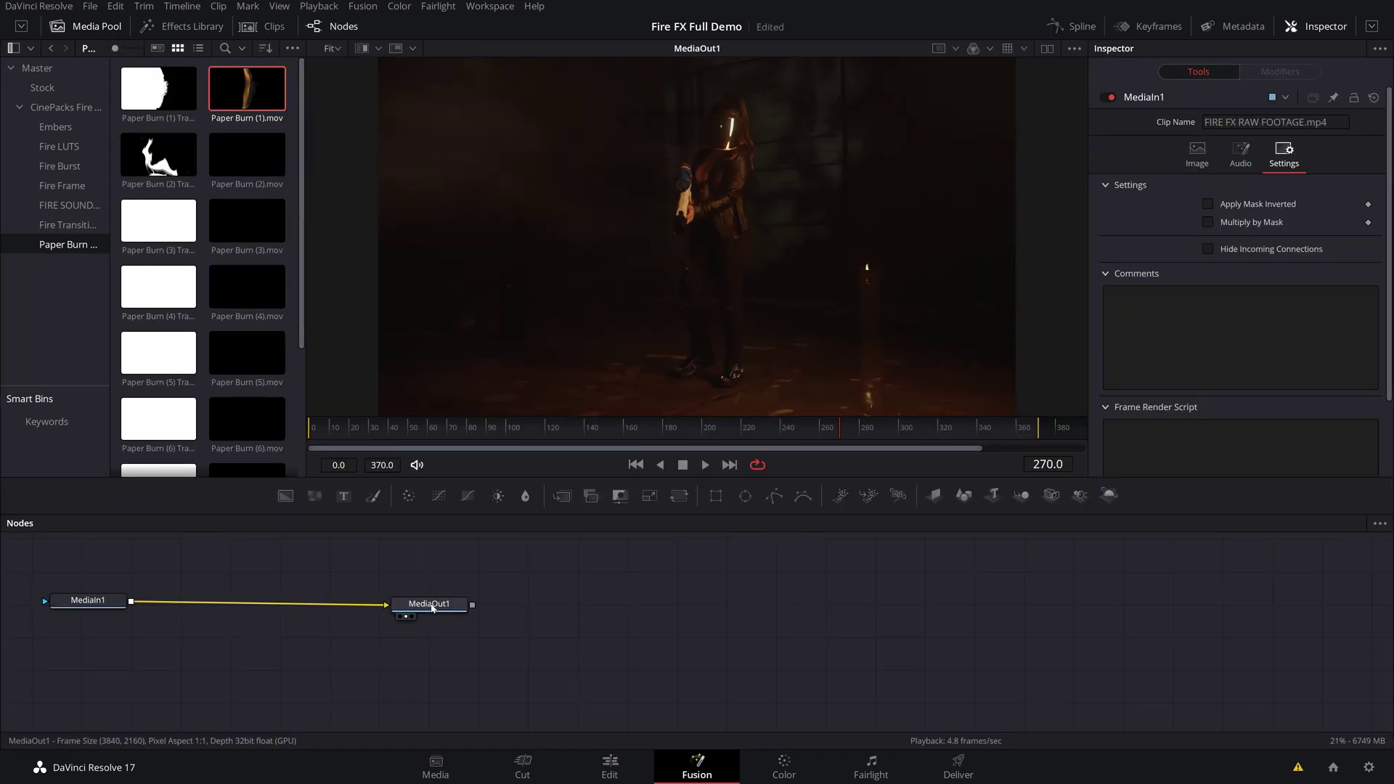
pyautogui.moveTo(435, 608); pyautogui.dragTo(578, 618)
pyautogui.moveTo(100, 612); pyautogui.dragTo(364, 650)
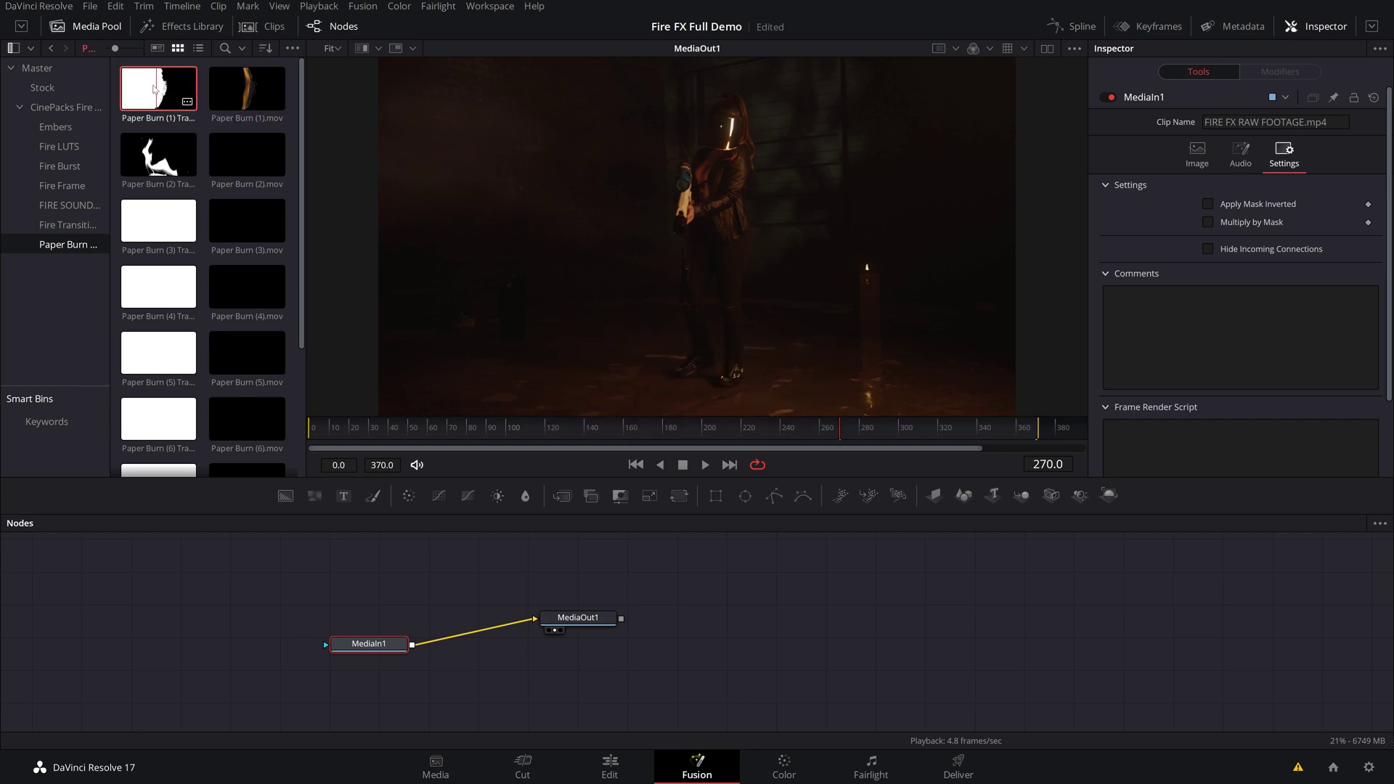
pyautogui.moveTo(156, 93)
pyautogui.mouseDown()
pyautogui.moveTo(220, 95)
pyautogui.moveTo(247, 558)
pyautogui.moveTo(192, 610)
pyautogui.moveTo(205, 677)
pyautogui.moveTo(327, 645)
pyautogui.mouseUp()
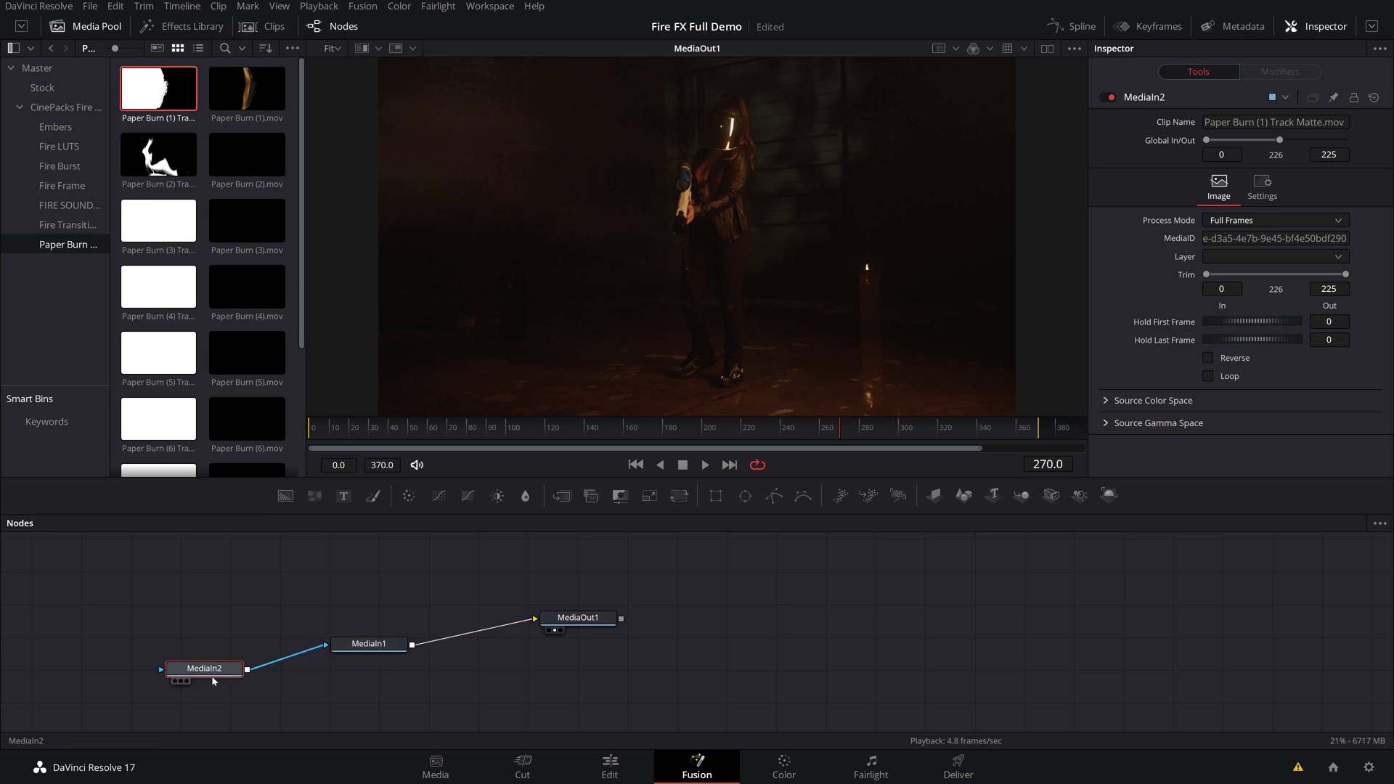
pyautogui.moveTo(215, 673); pyautogui.dragTo(250, 619)
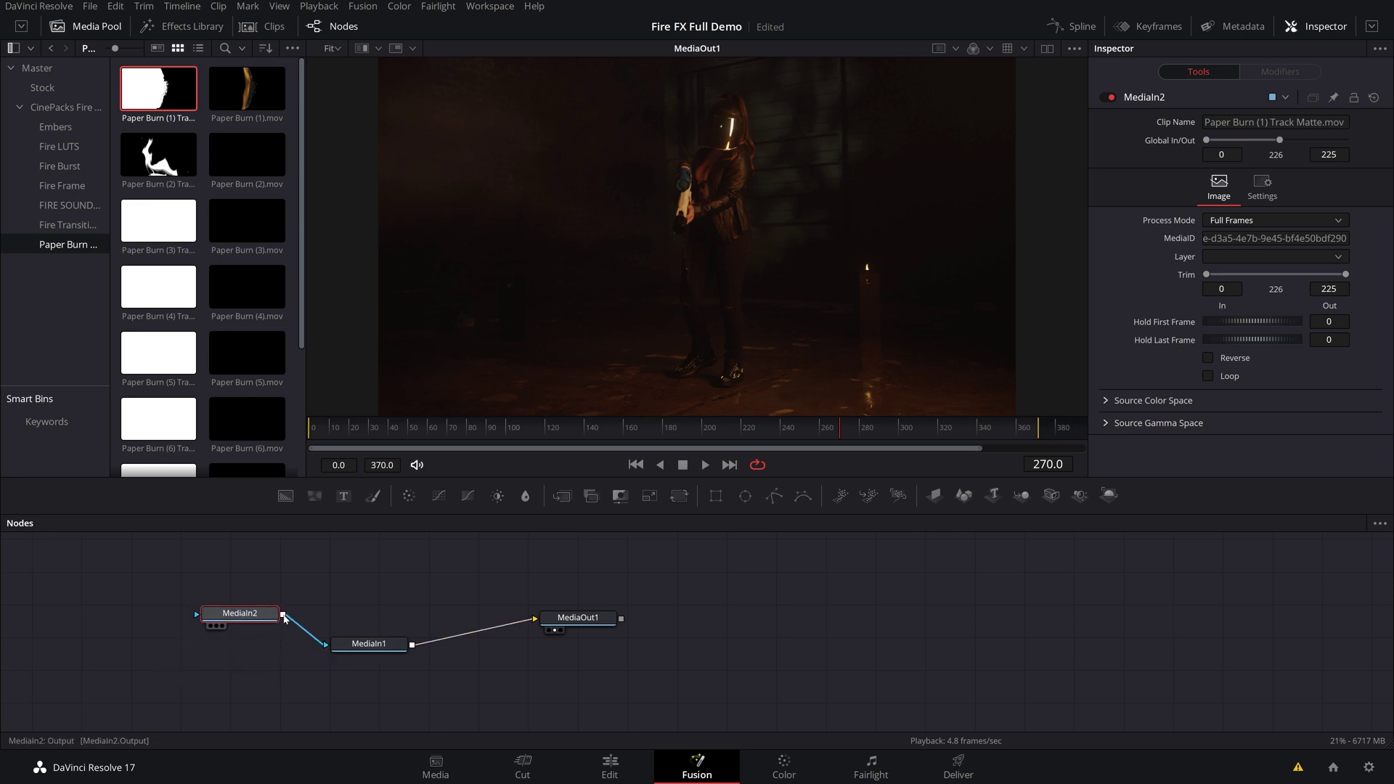
pyautogui.moveTo(367, 643); pyautogui.dragTo(372, 624)
# Rename the matte node from MediaIn2 to 'Matte'
pyautogui.click(250, 615)
pyautogui.rightClick(247, 617)
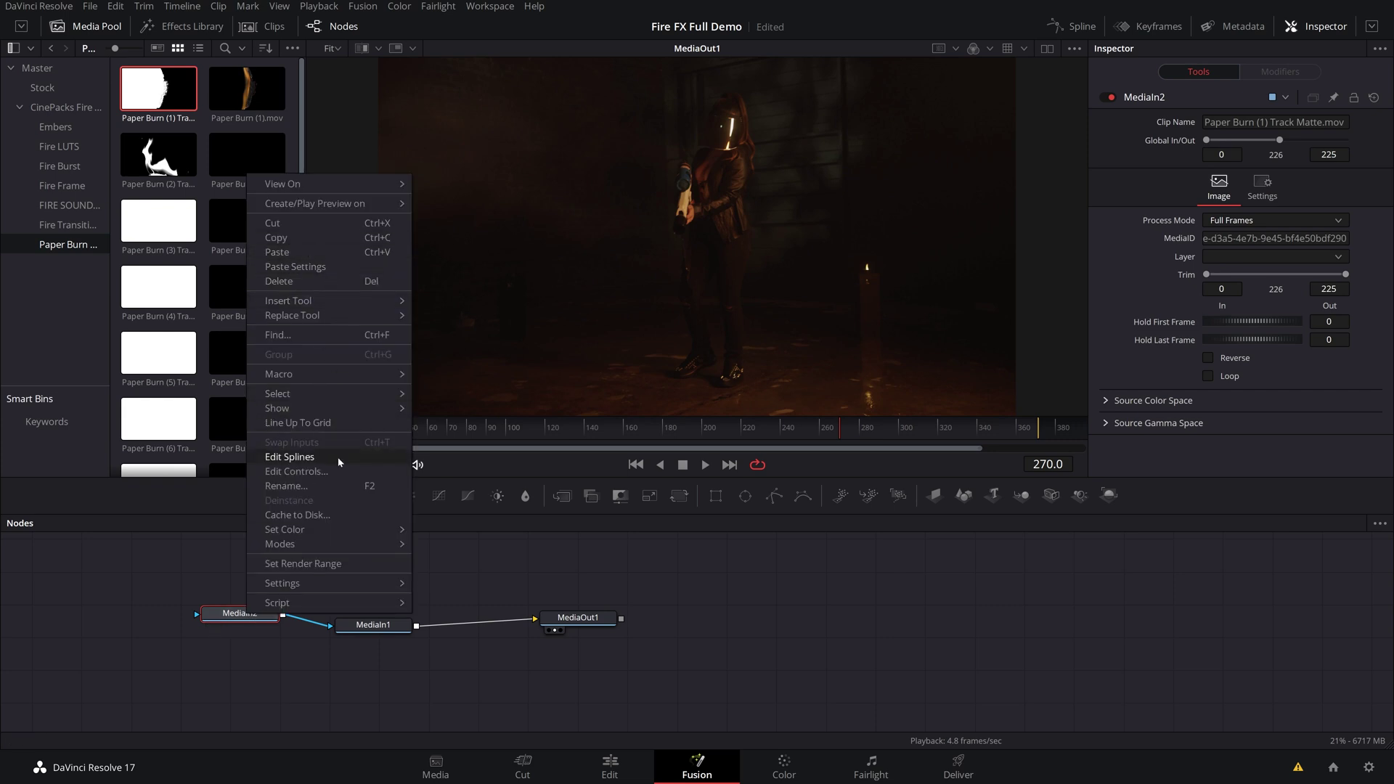
pyautogui.click(338, 482)
pyautogui.write('Matte')
pyautogui.press('Return')
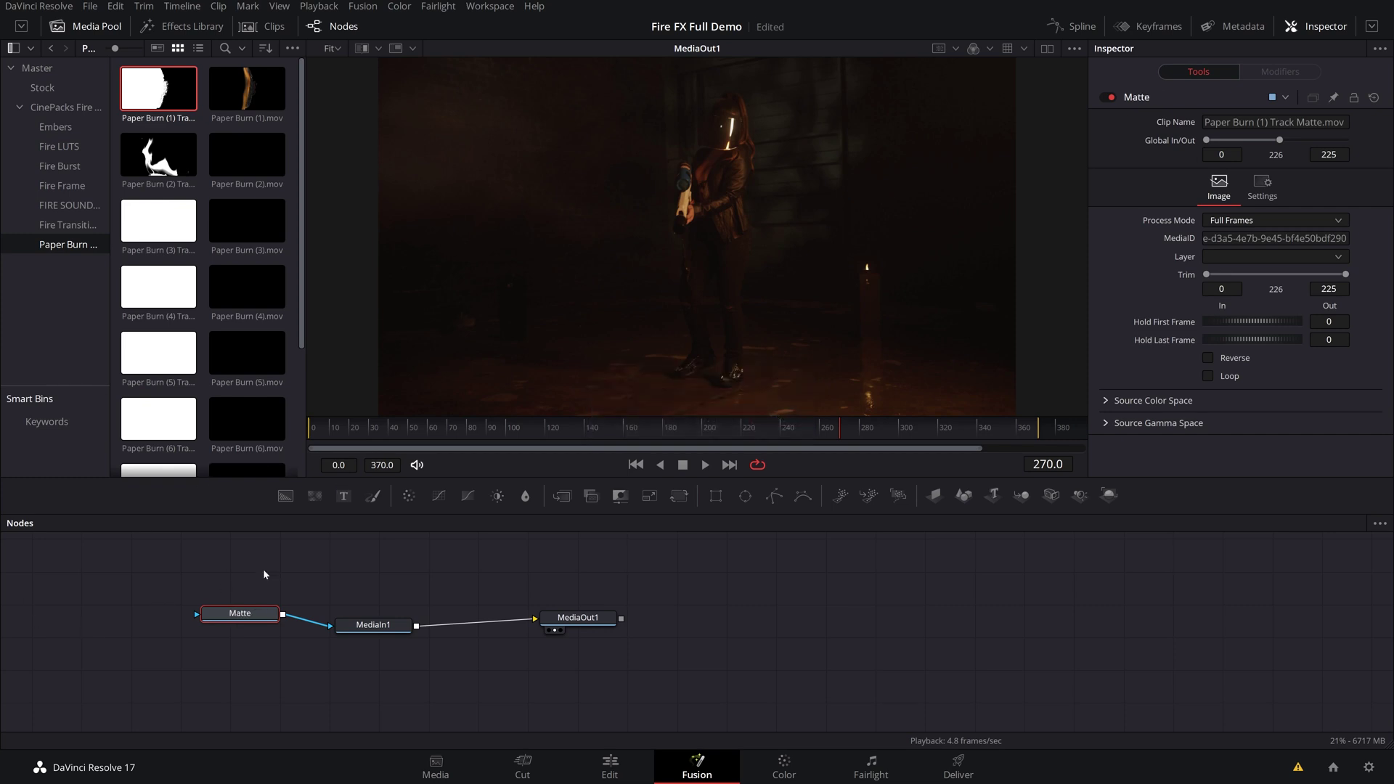
# Reposition the Matte node and keep Luminance as MediaIn1's mask channel
pyautogui.moveTo(239, 614); pyautogui.dragTo(233, 639)
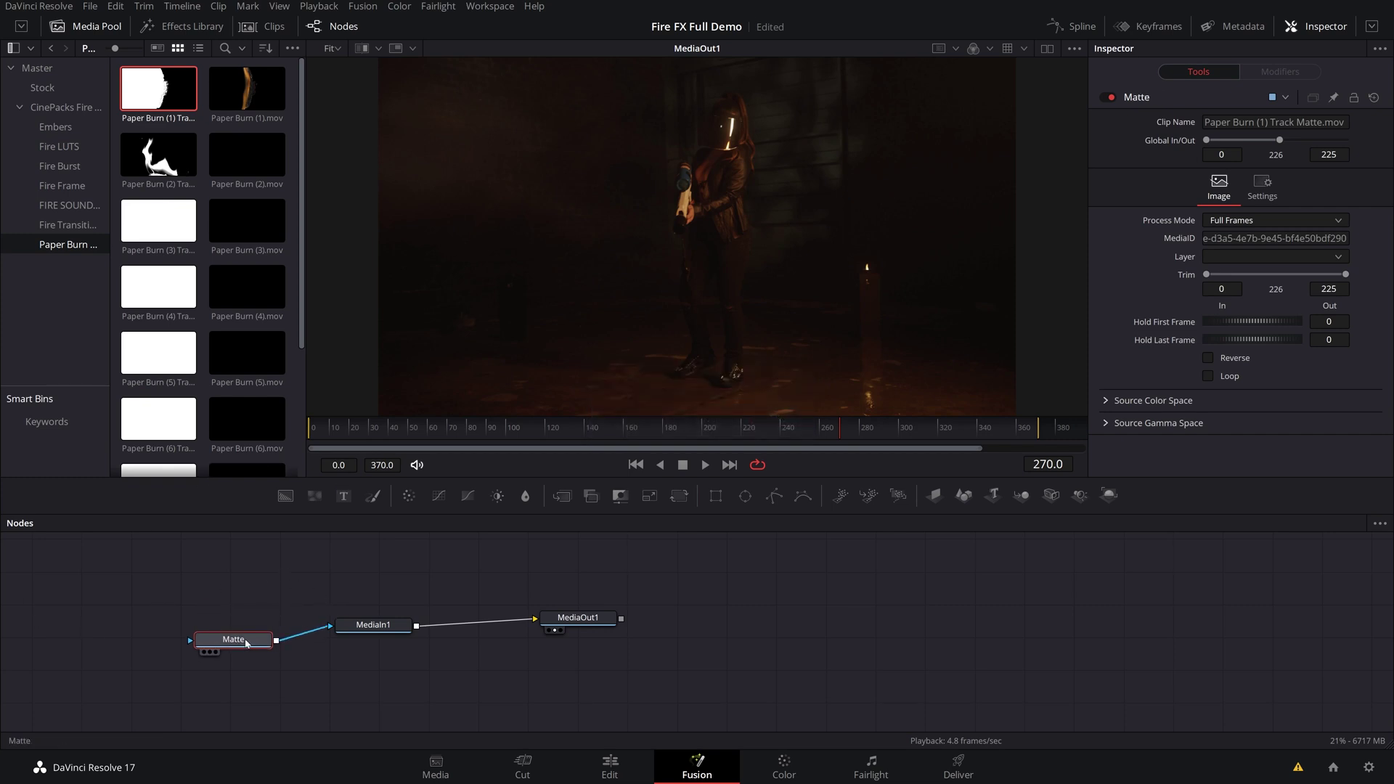
pyautogui.click(372, 626)
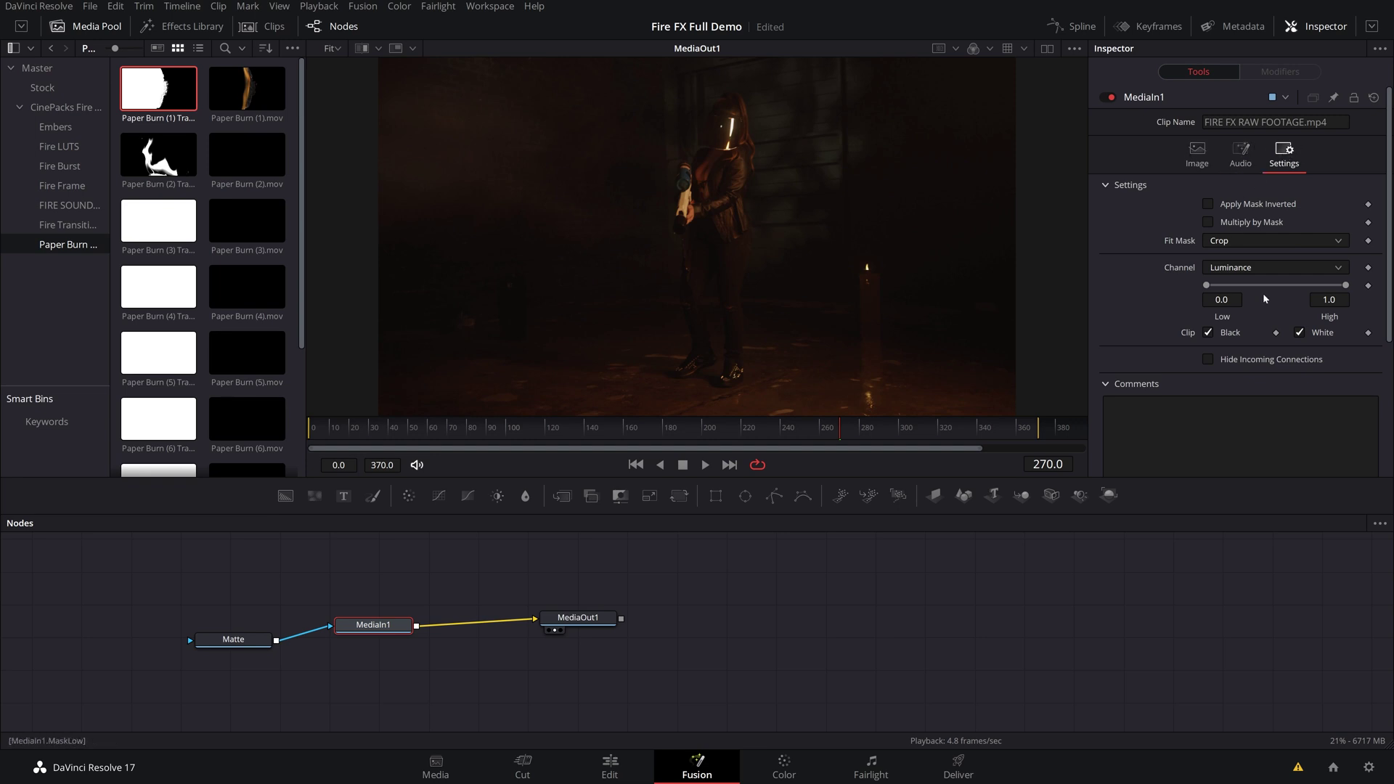
pyautogui.click(1232, 272)
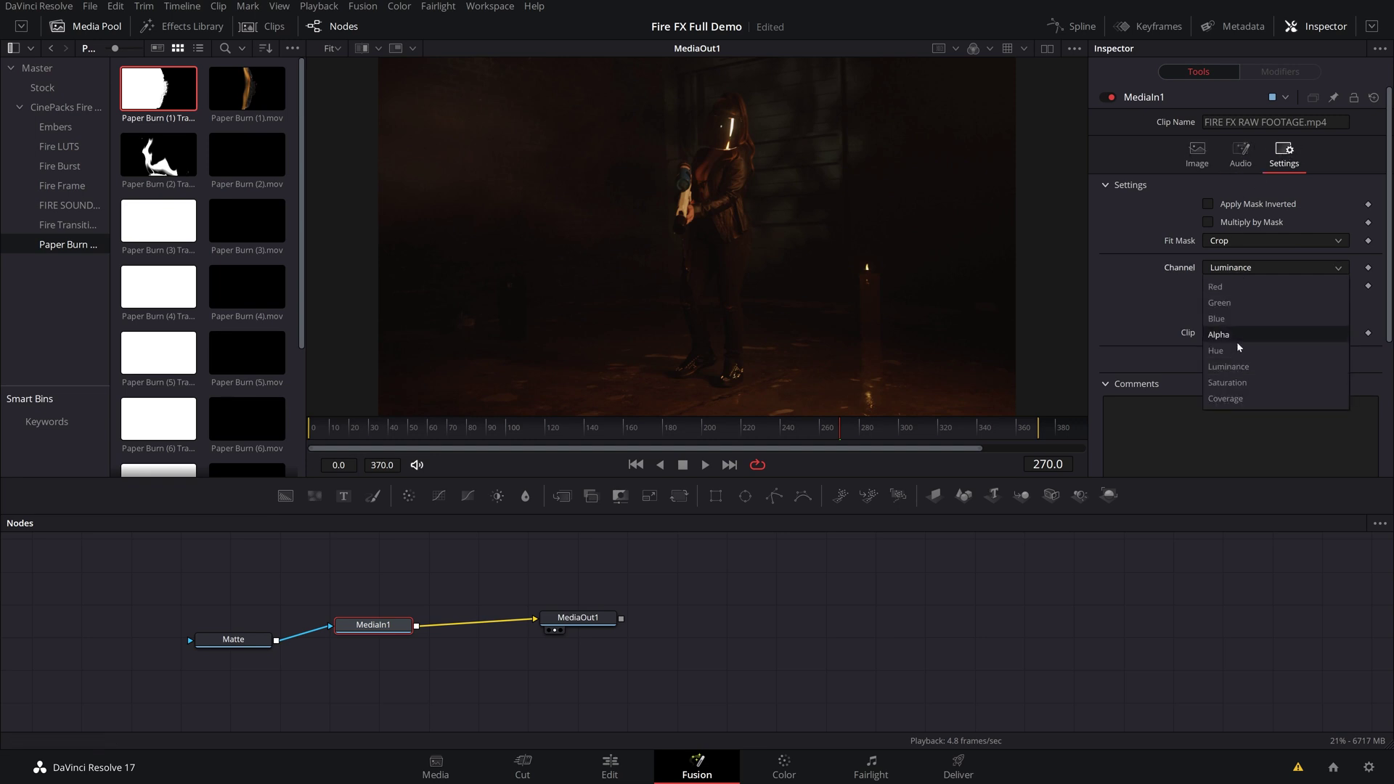
pyautogui.click(1256, 348)
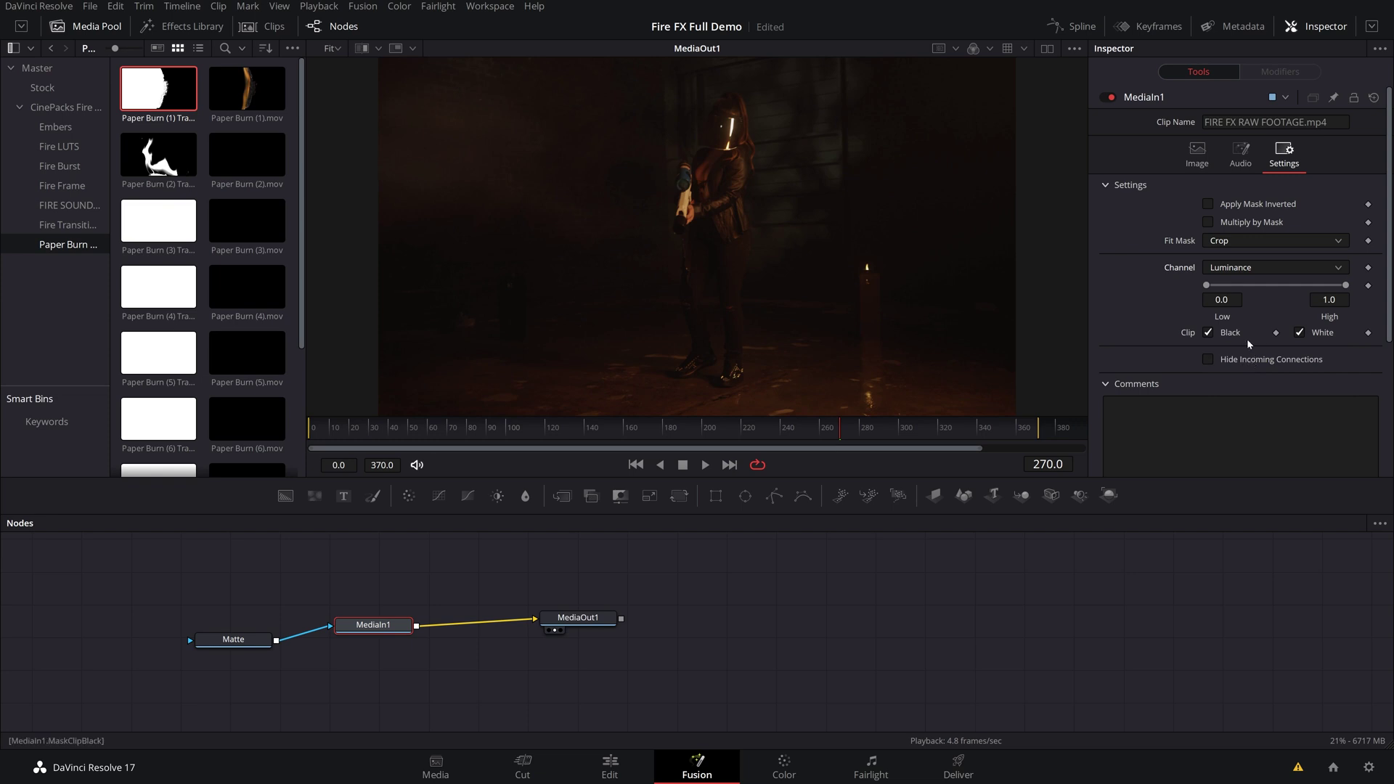
# Show the Keyframes panel and move the playhead to frame 369
pyautogui.moveTo(233, 638); pyautogui.dragTo(212, 643)
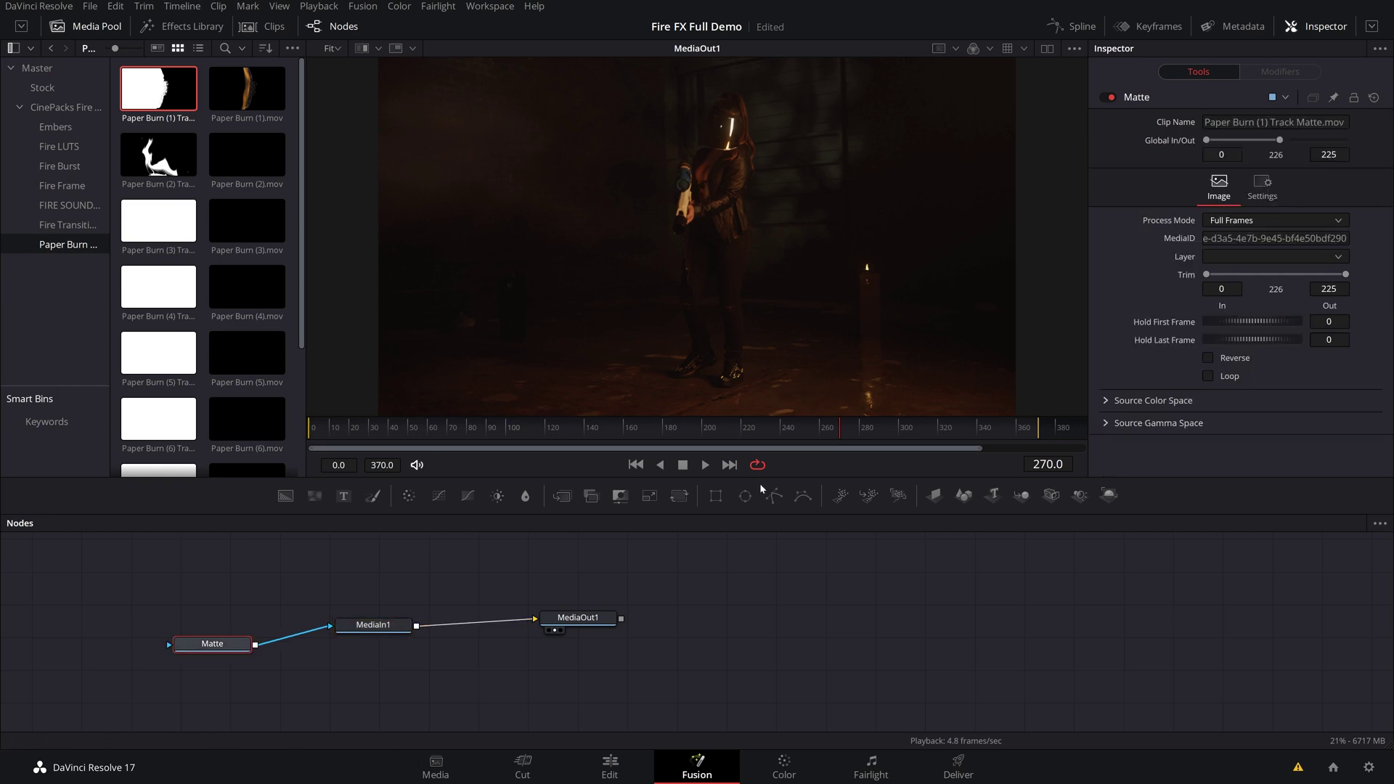
pyautogui.click(1157, 27)
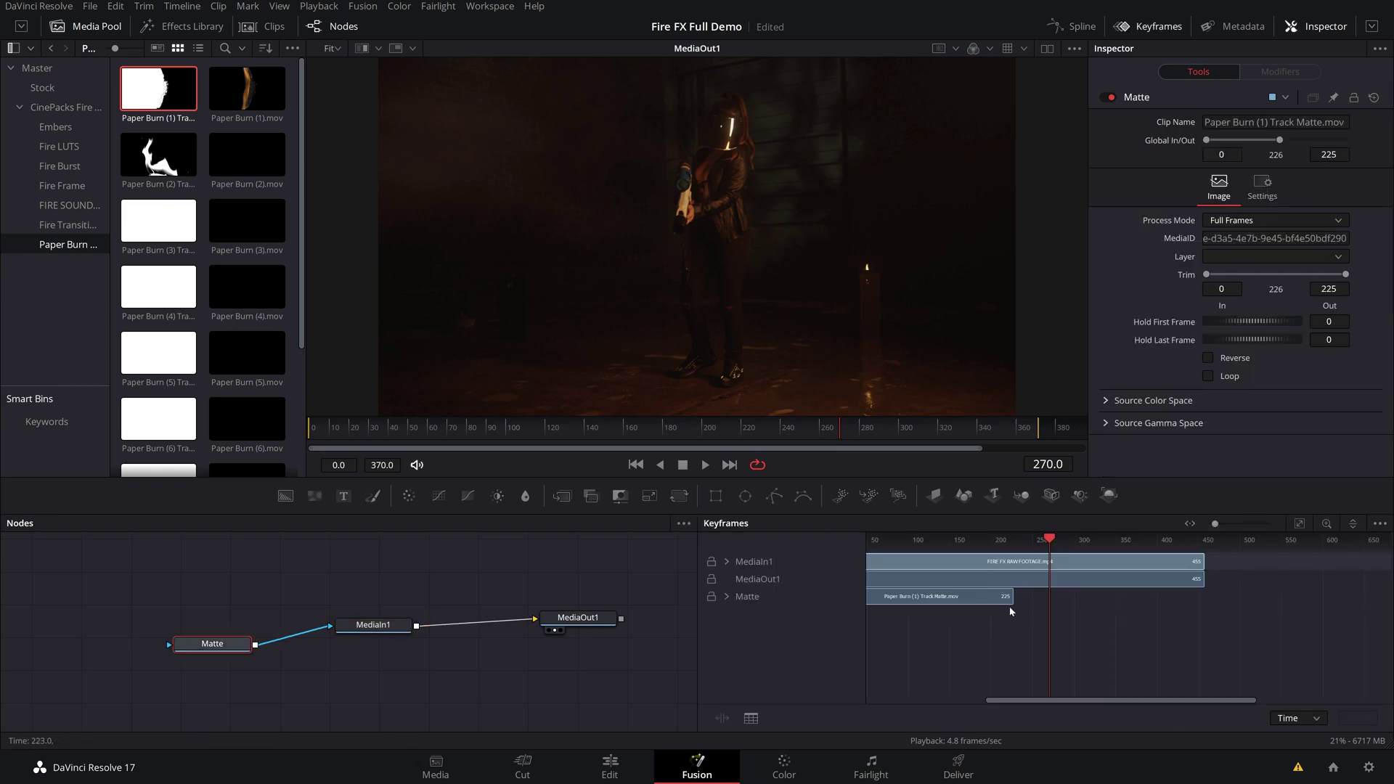
pyautogui.scroll(-2, 1002, 606)
pyautogui.scroll(3, 987, 617)
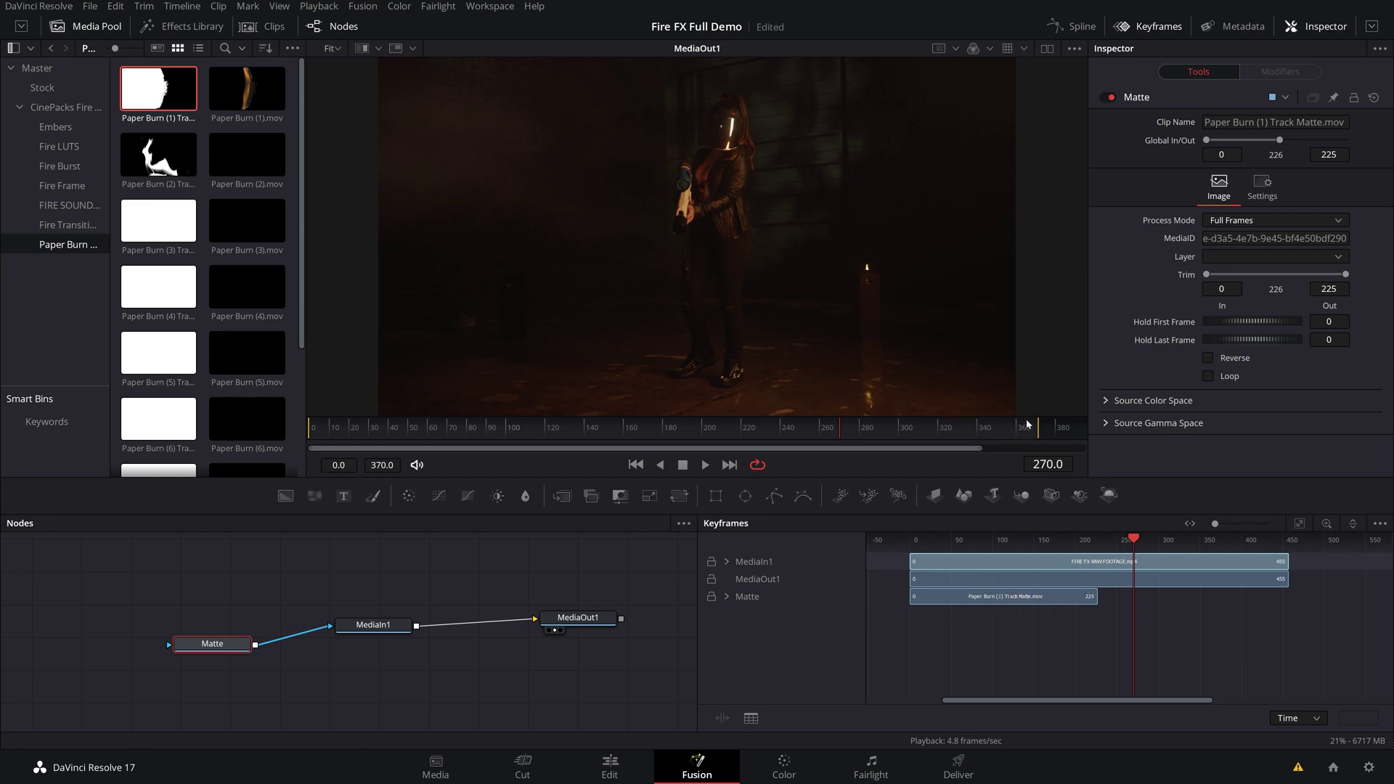
pyautogui.moveTo(1023, 431); pyautogui.dragTo(1037, 434)
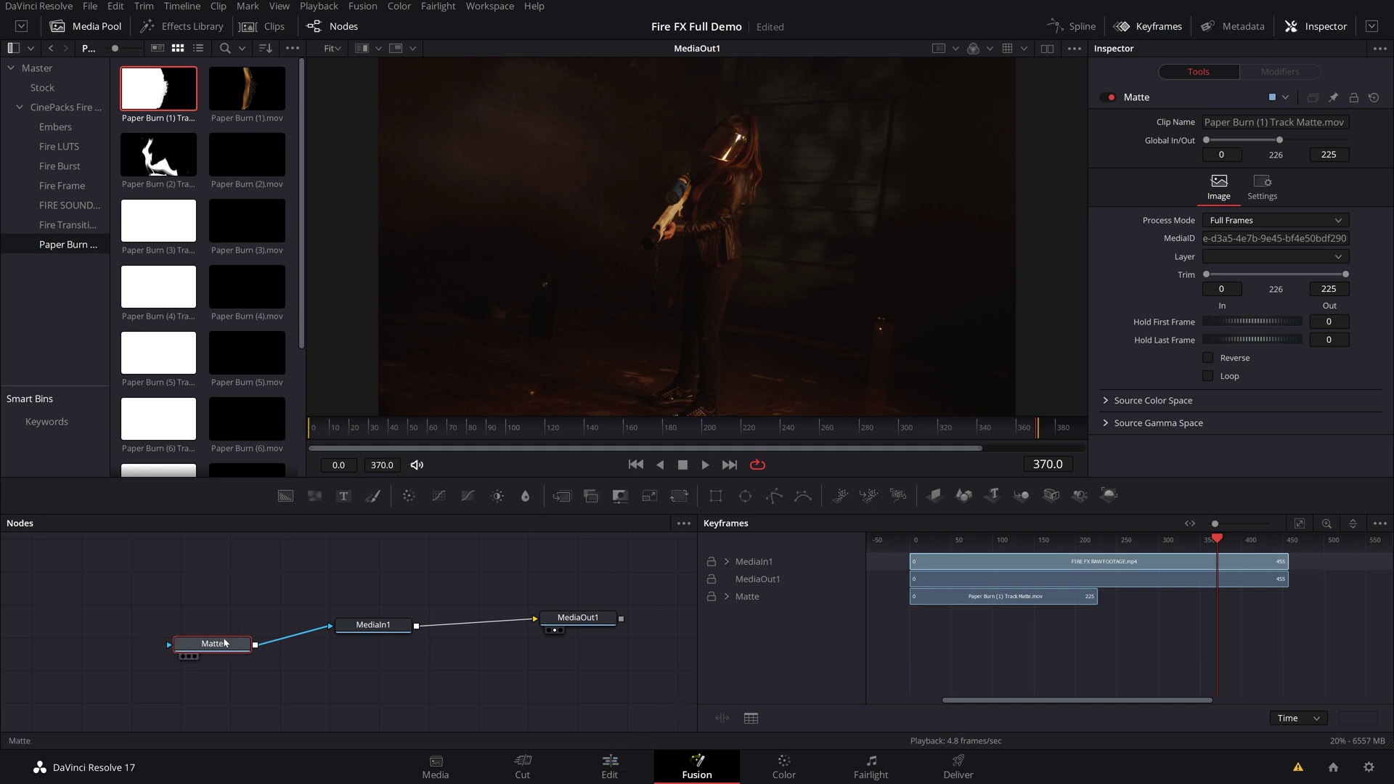
# Shift the Matte clip to span frames 145–370 and play back the burn wipe
pyautogui.moveTo(193, 643)
pyautogui.mouseDown()
pyautogui.moveTo(186, 616)
pyautogui.moveTo(197, 626)
pyautogui.mouseUp()
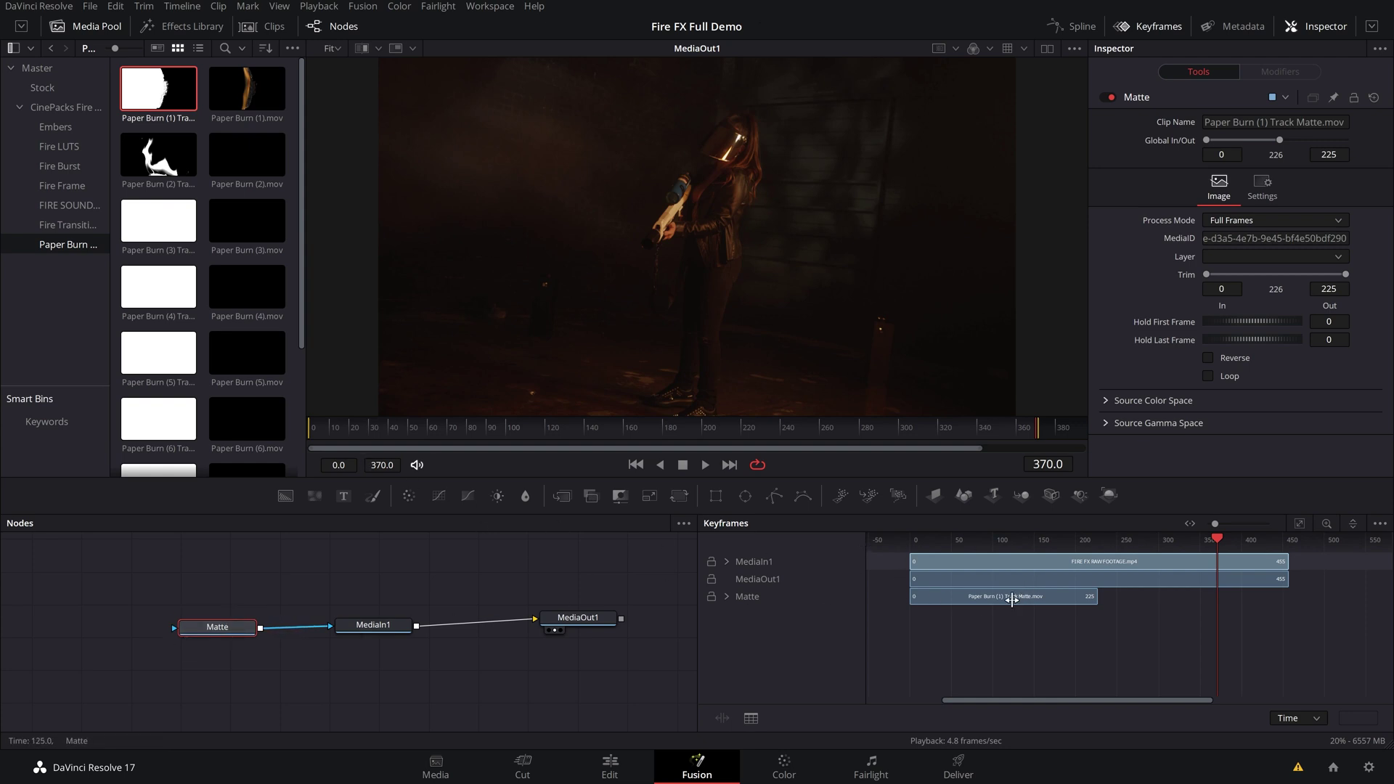
pyautogui.moveTo(1011, 599); pyautogui.dragTo(1131, 611)
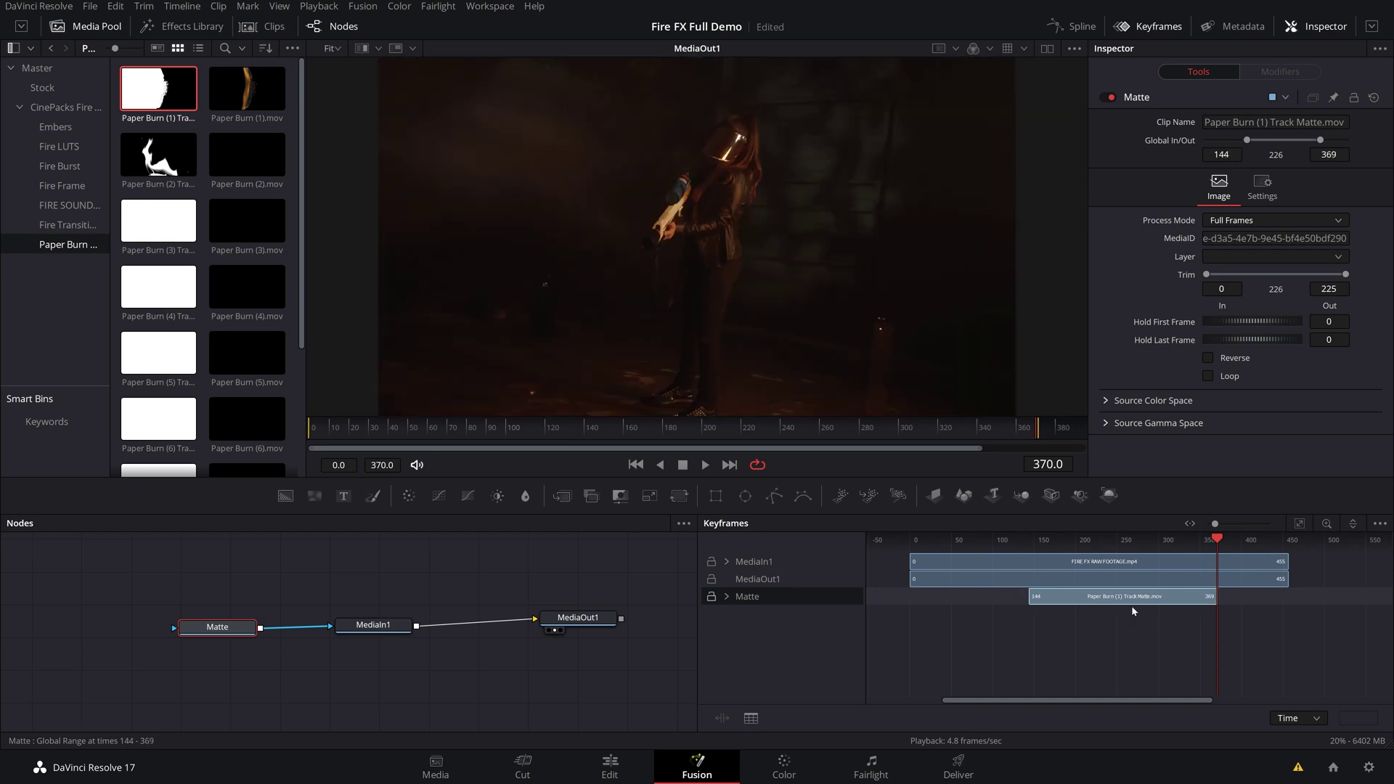
pyautogui.moveTo(1130, 605); pyautogui.dragTo(1131, 606)
pyautogui.scroll(3, 1215, 615)
pyautogui.scroll(3, 1215, 615)
pyautogui.hotkey('shift', 'Right')
pyautogui.hotkey('shift', 'Right')
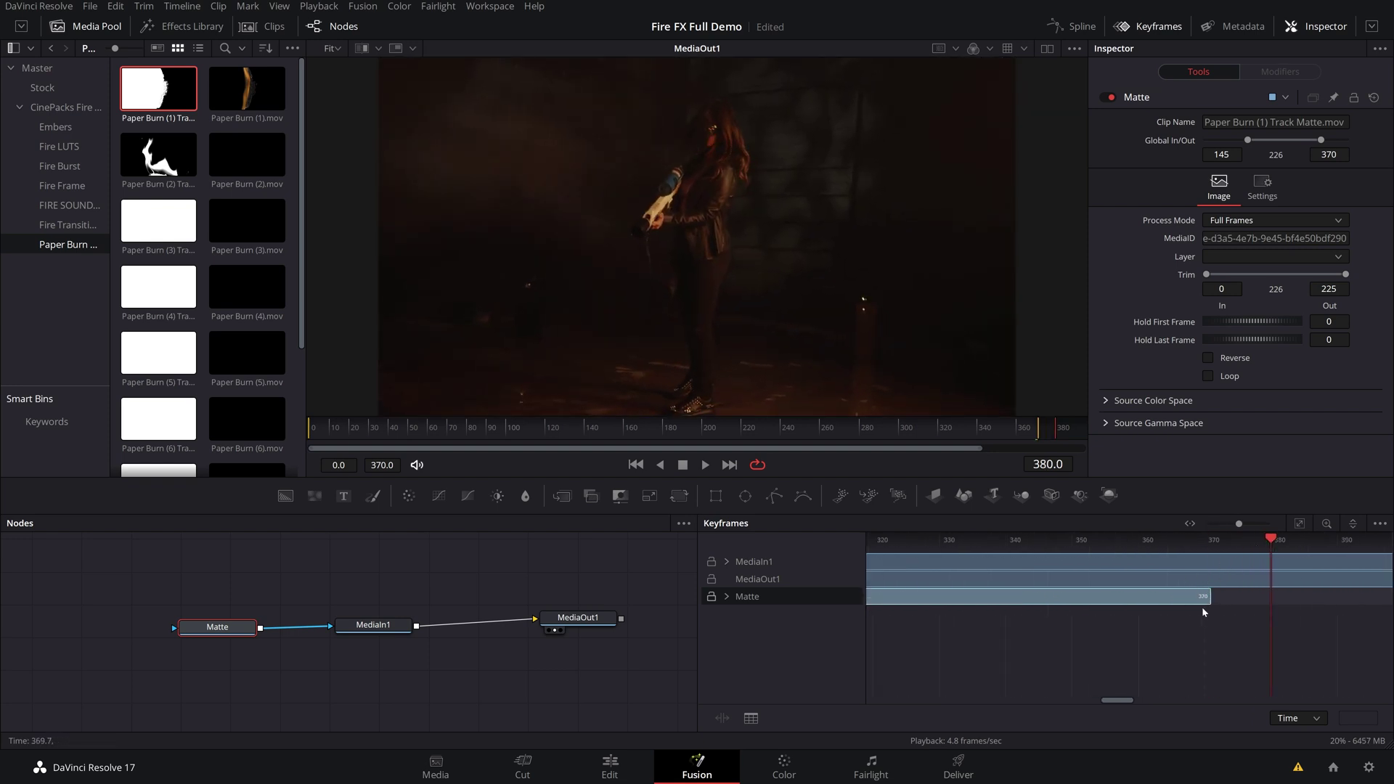
pyautogui.scroll(-5, 1171, 638)
pyautogui.press('space')
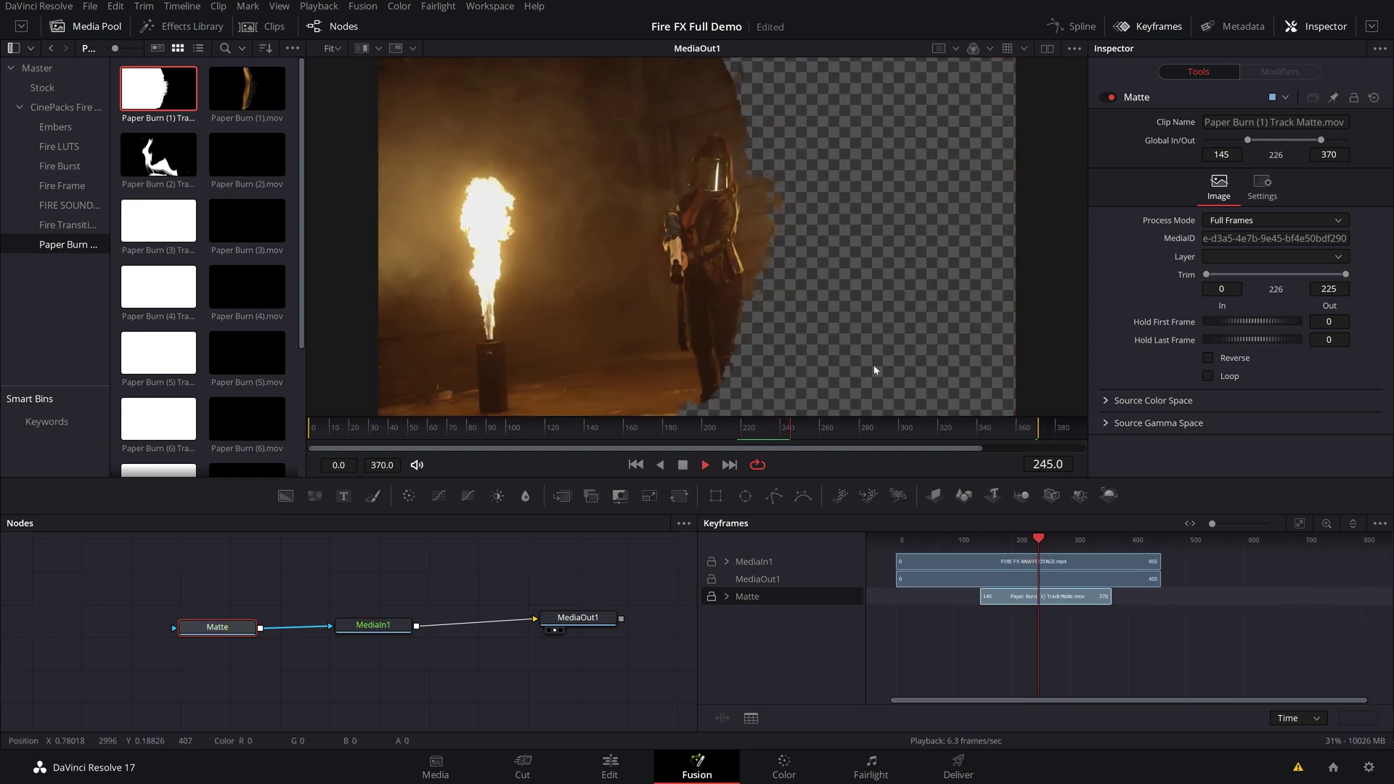
# Merge Paper Burn (1).mov over the footage starting at frame 145, preview it, and return to Edit
pyautogui.click(1075, 561)
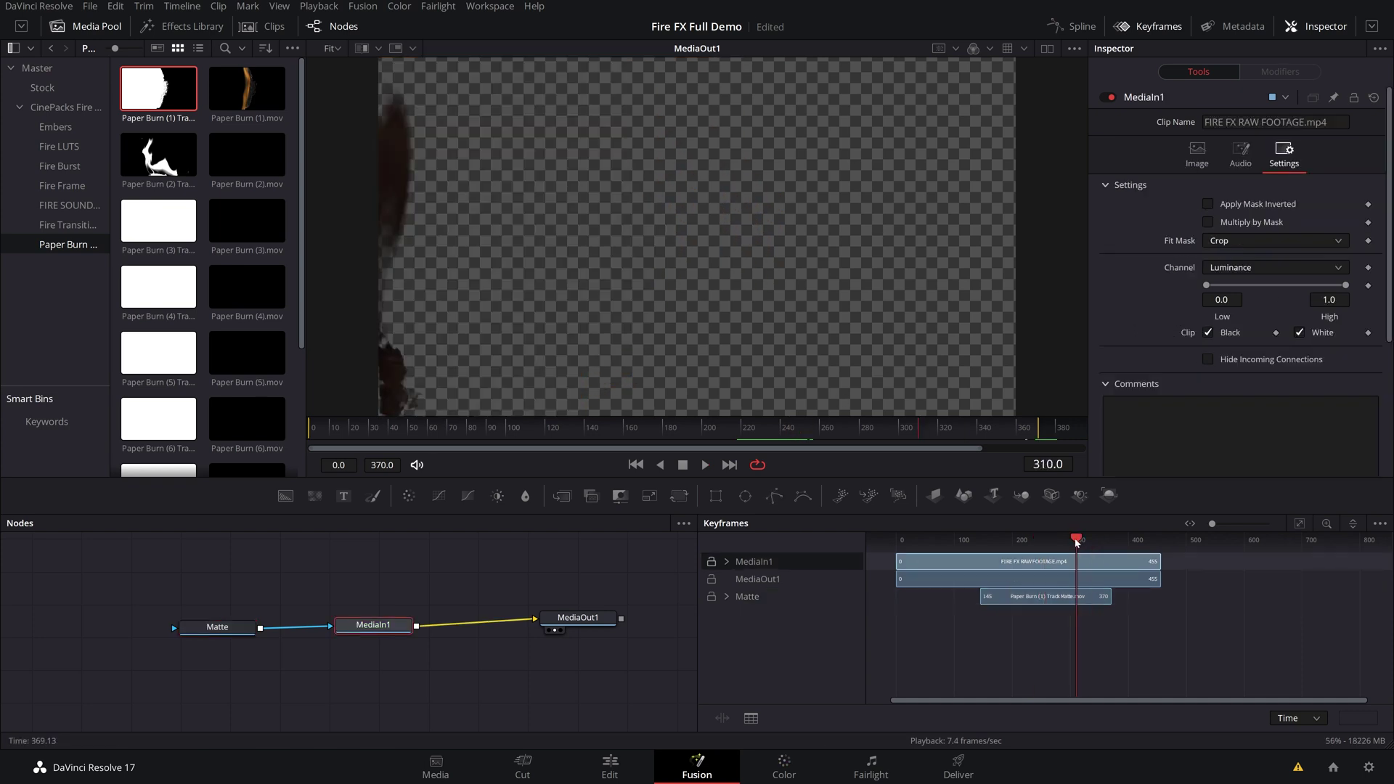
pyautogui.press('space')
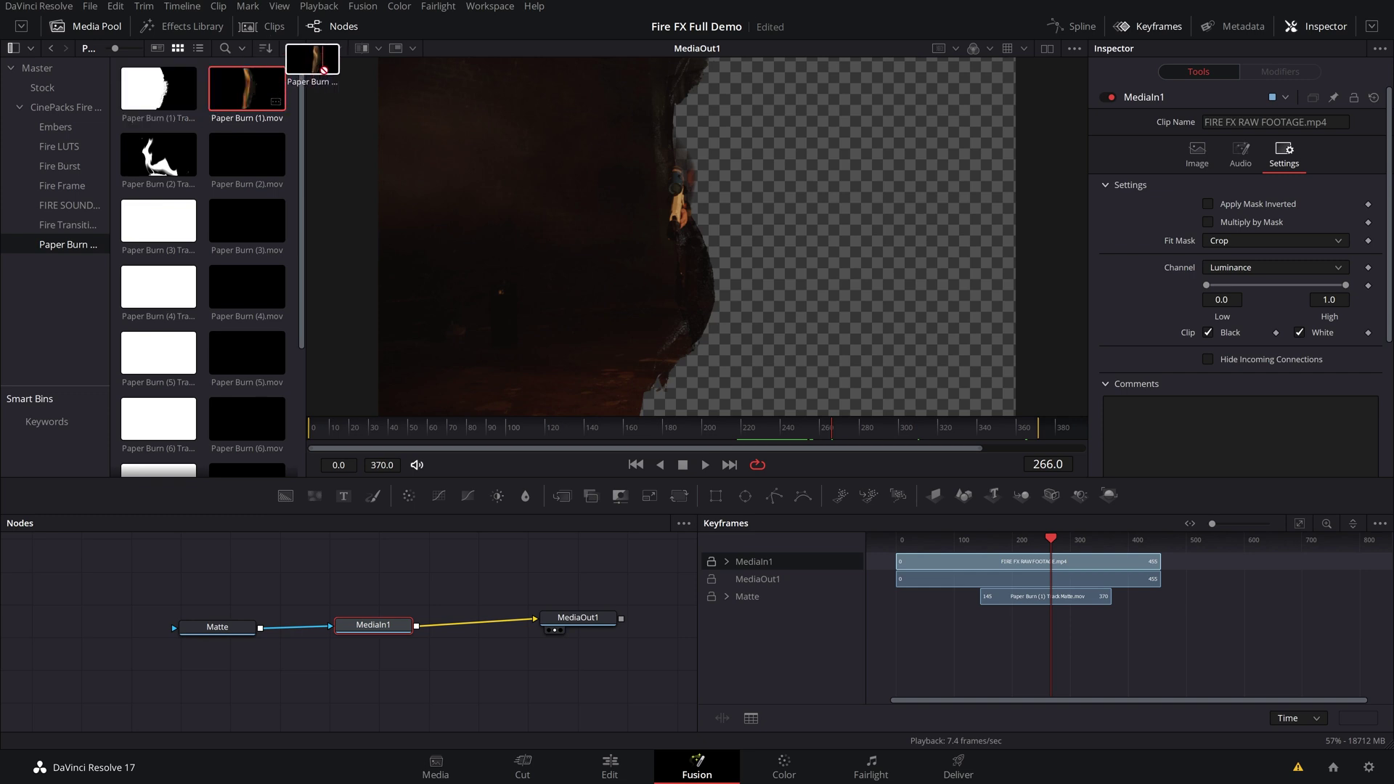
pyautogui.moveTo(339, 70)
pyautogui.mouseDown()
pyautogui.moveTo(560, 457)
pyautogui.moveTo(466, 622)
pyautogui.moveTo(476, 629)
pyautogui.moveTo(467, 573)
pyautogui.mouseUp()
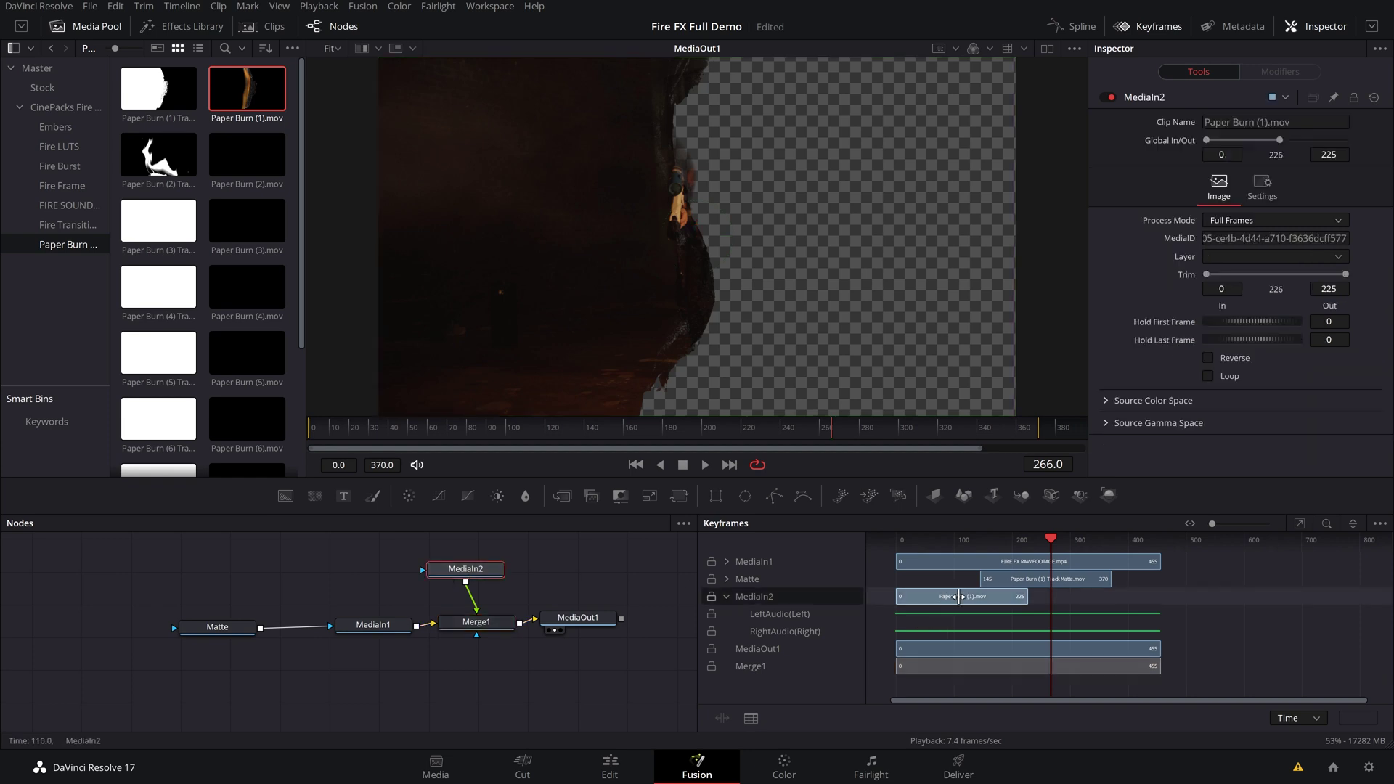
pyautogui.moveTo(941, 602); pyautogui.dragTo(1037, 601)
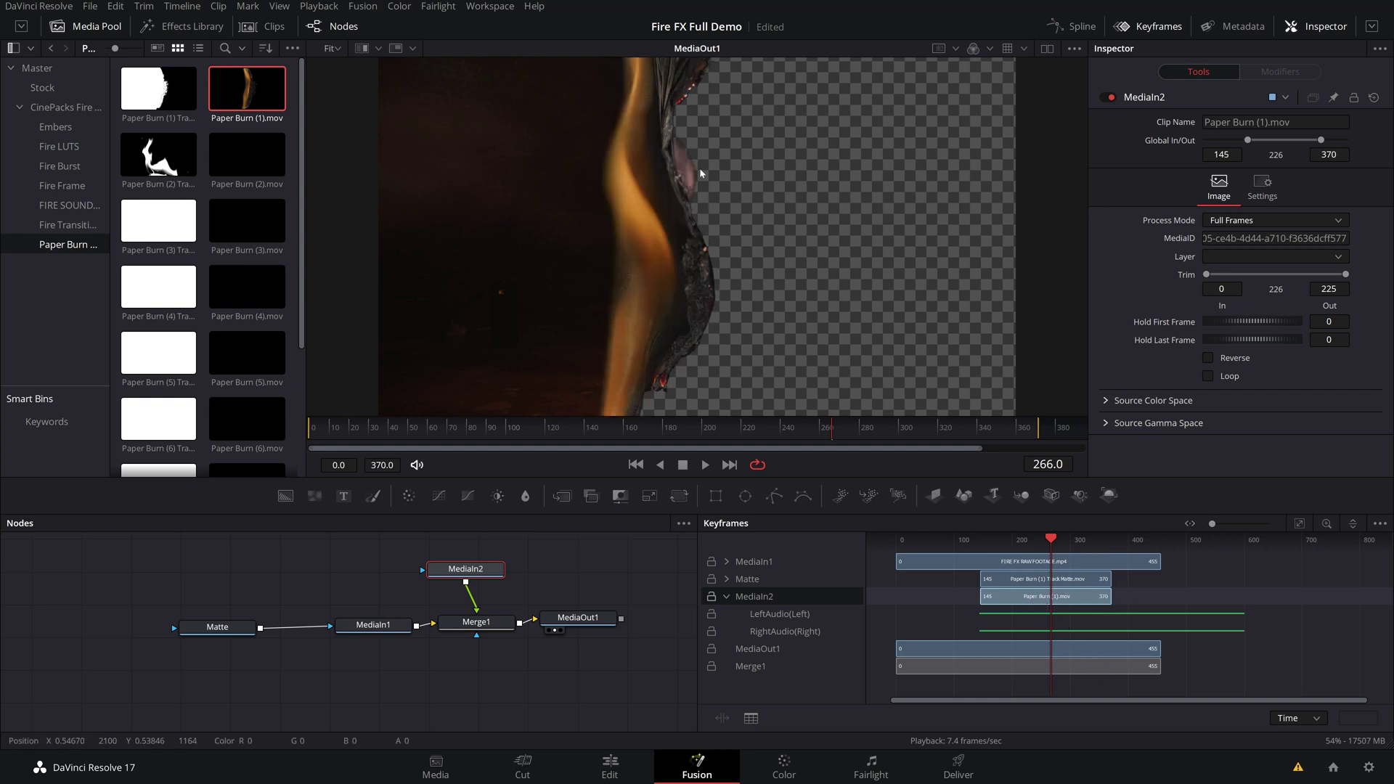
pyautogui.press('space')
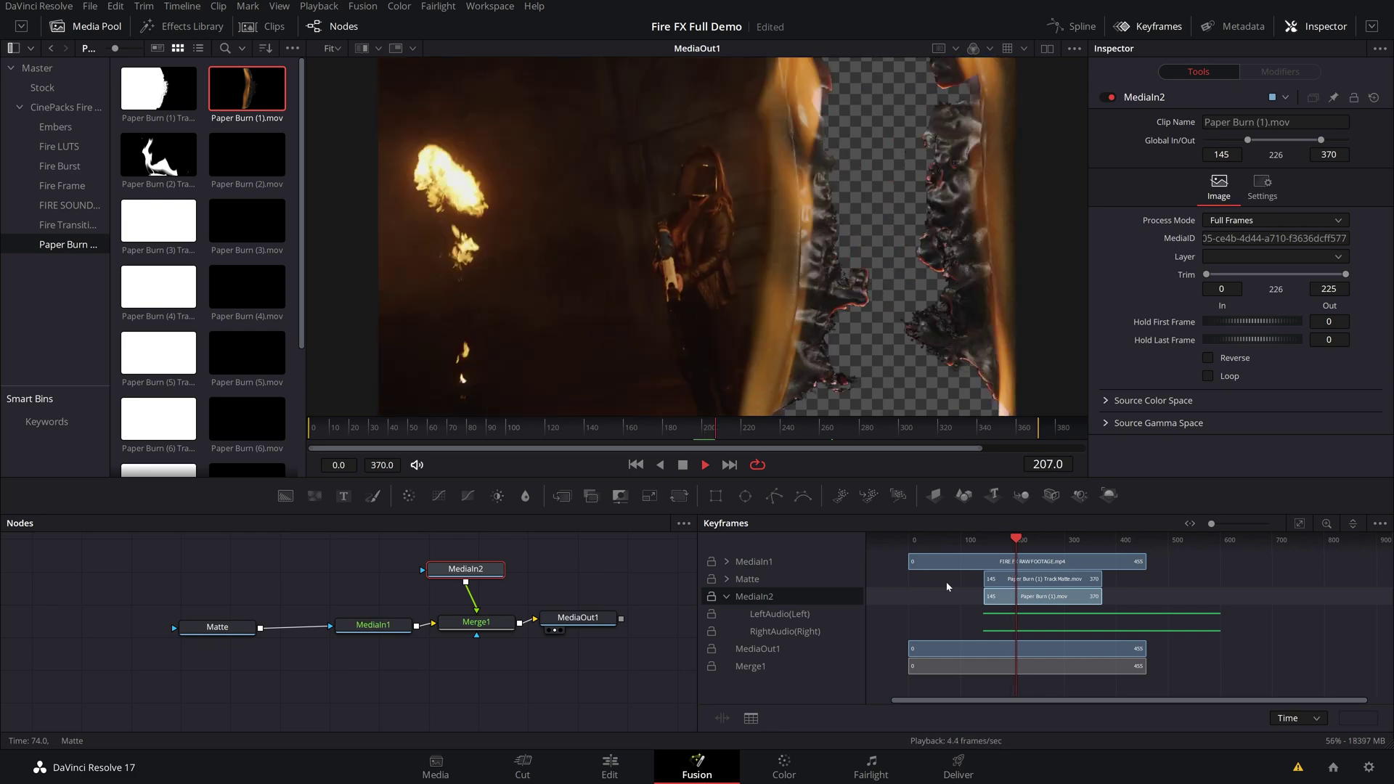
pyautogui.hotkey('shift', '4')
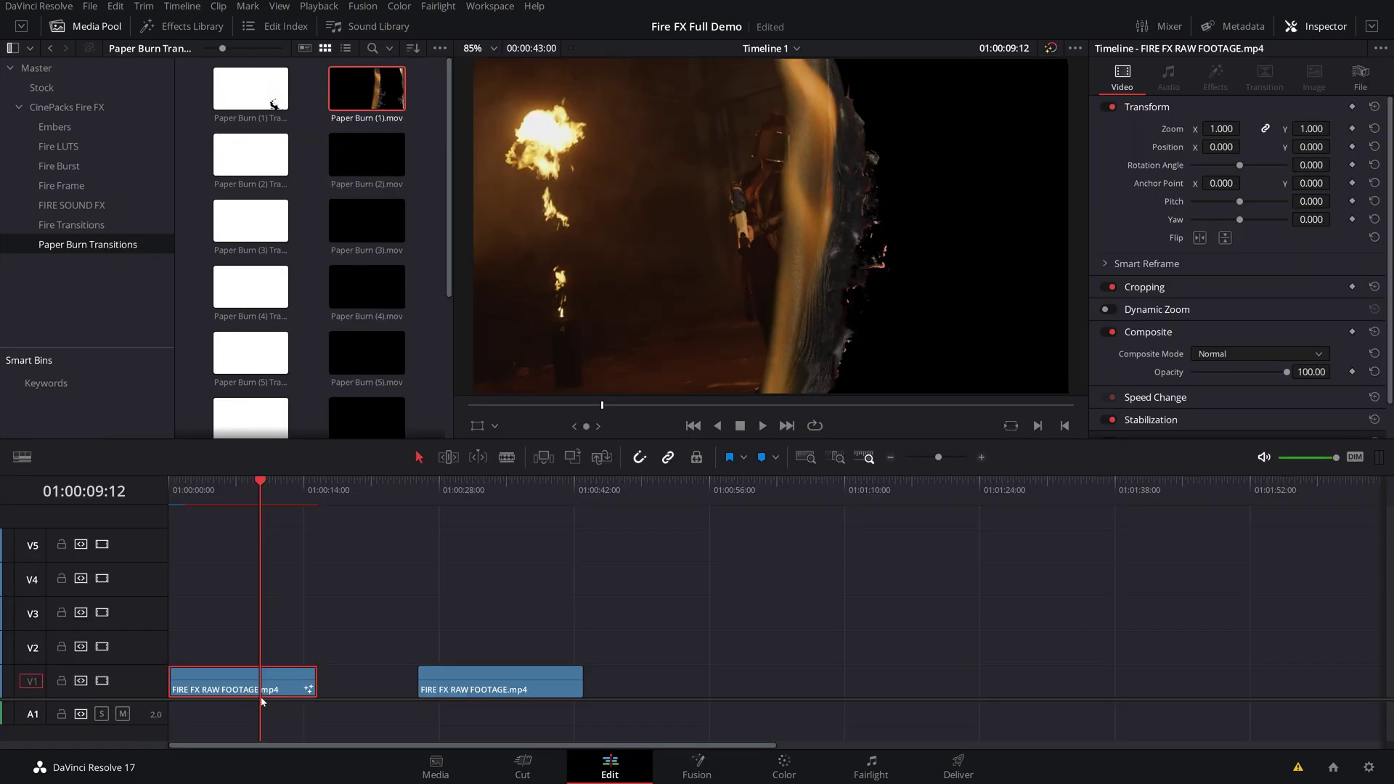
# Move the opening footage clip to V2 and slide the V1 footage to start near 01:00:08
pyautogui.moveTo(264, 668); pyautogui.dragTo(264, 634)
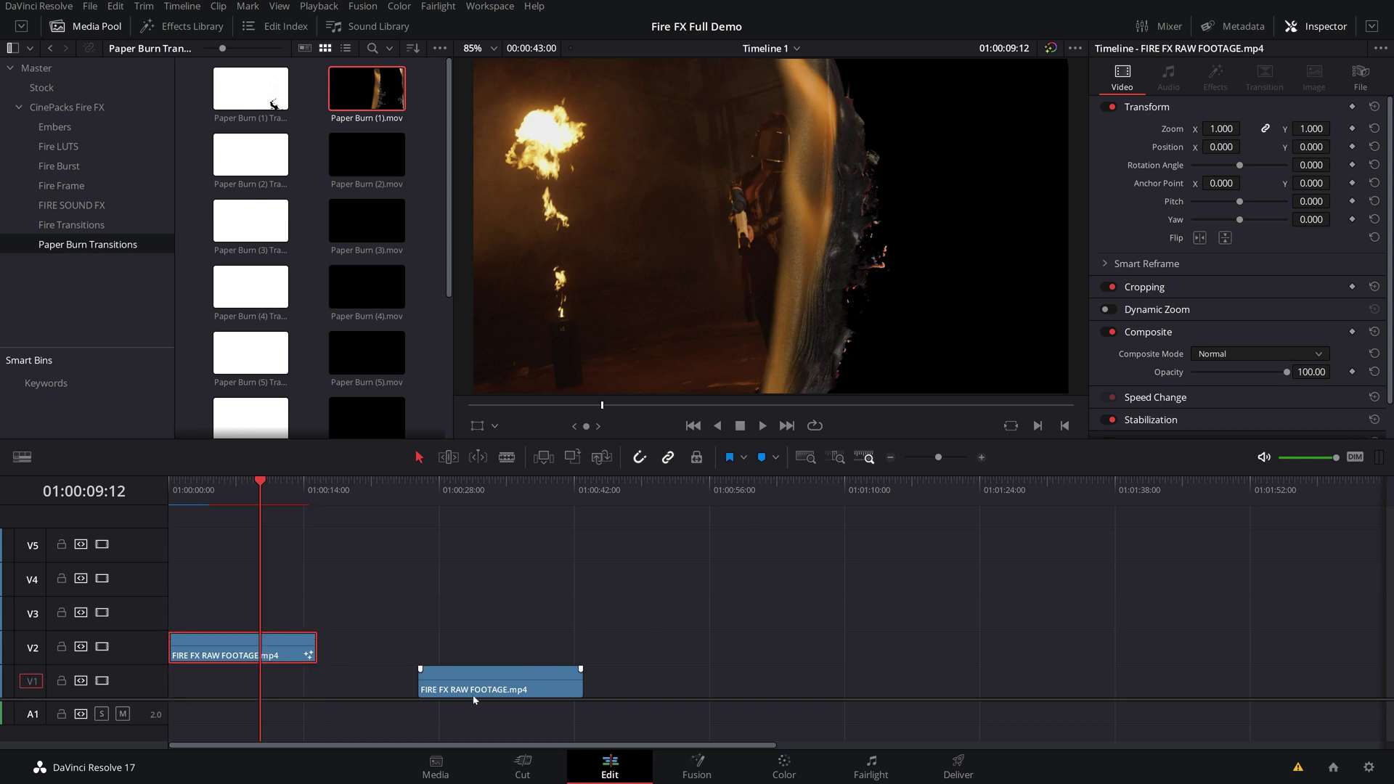
pyautogui.moveTo(508, 679); pyautogui.dragTo(332, 683)
pyautogui.click(251, 499)
pyautogui.press('space')
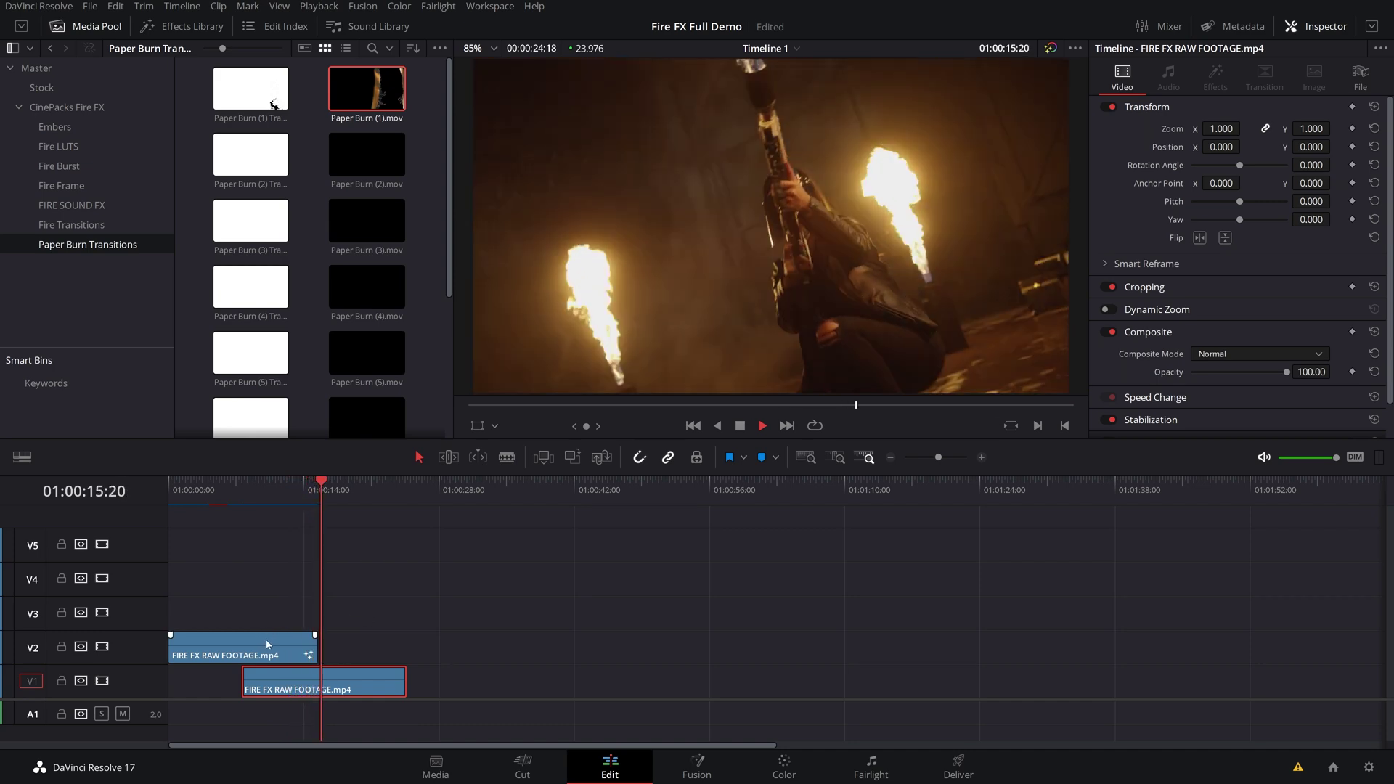
pyautogui.press('space')
pyautogui.moveTo(262, 658)
pyautogui.mouseDown()
pyautogui.moveTo(382, 623)
pyautogui.moveTo(566, 657)
pyautogui.moveTo(506, 663)
pyautogui.moveTo(544, 663)
pyautogui.mouseUp()
# Try a Stock clip on V1 near 01:00:42, then undo it
pyautogui.click(50, 48)
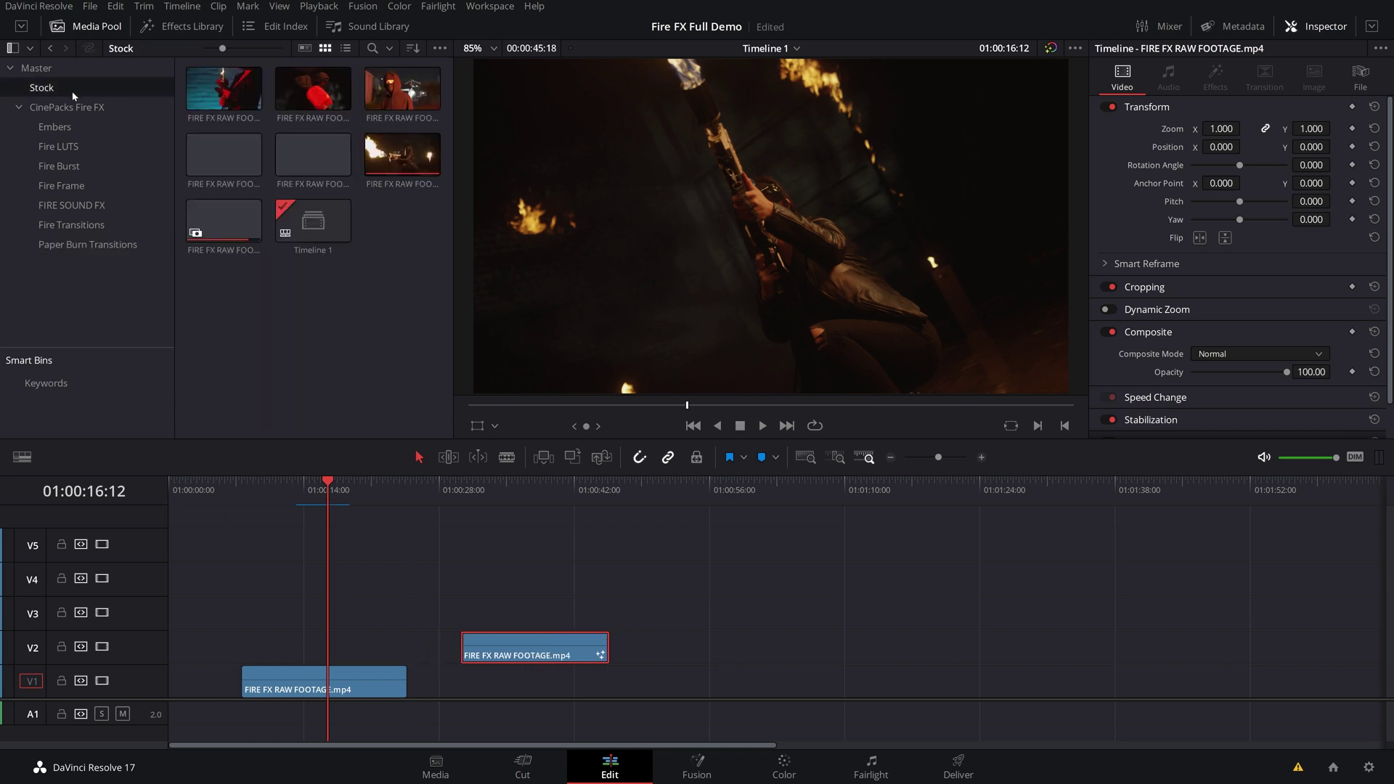
pyautogui.moveTo(319, 119); pyautogui.dragTo(580, 682)
pyautogui.moveTo(580, 491); pyautogui.dragTo(597, 490)
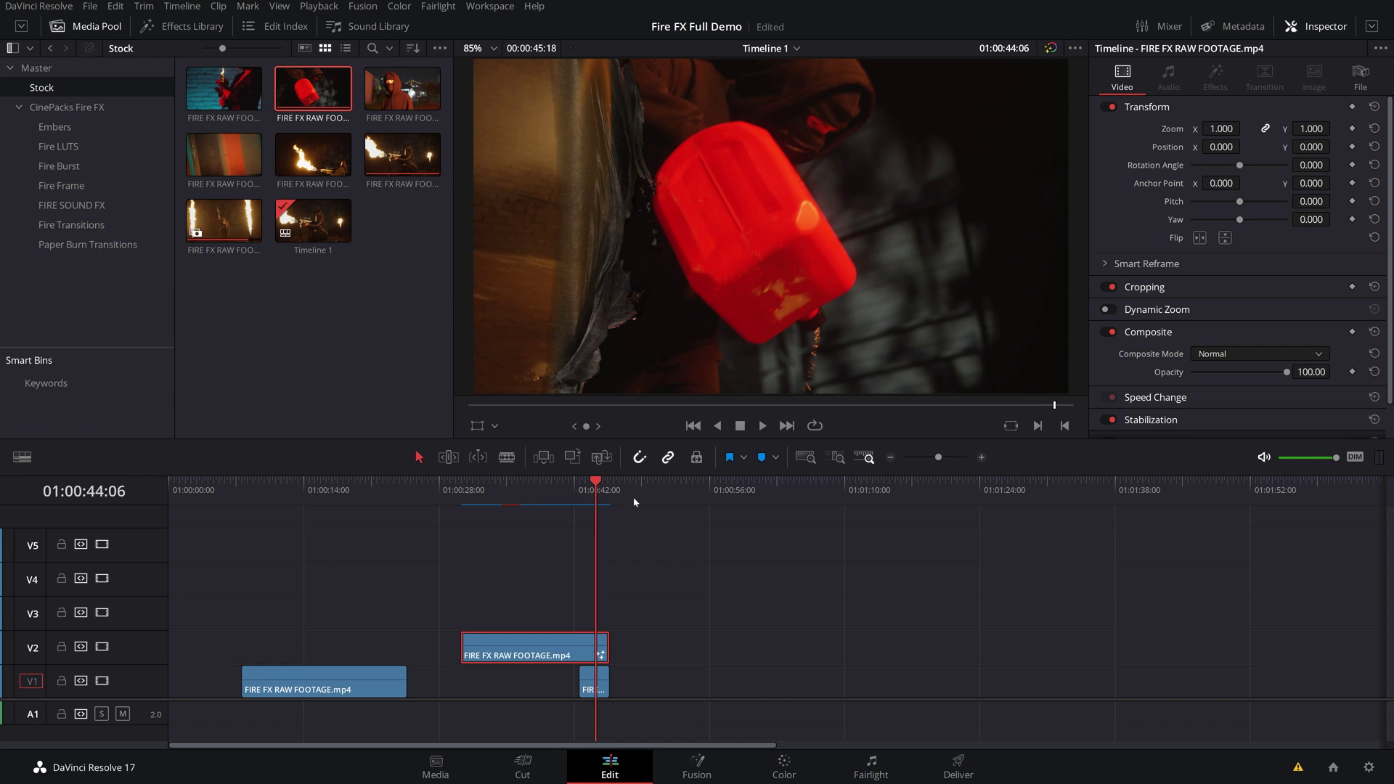
pyautogui.press('space')
pyautogui.hotkey('ctrl', 'z')
pyautogui.hotkey('ctrl', 'z')
# Place the third Stock clip on V1 near 01:00:40 and zoom the timeline in on it
pyautogui.moveTo(402, 88); pyautogui.dragTo(557, 686)
pyautogui.hotkey('ctrl', '=')
pyautogui.hotkey('ctrl', '=')
pyautogui.moveTo(717, 512); pyautogui.dragTo(673, 509)
pyautogui.click(65, 127)
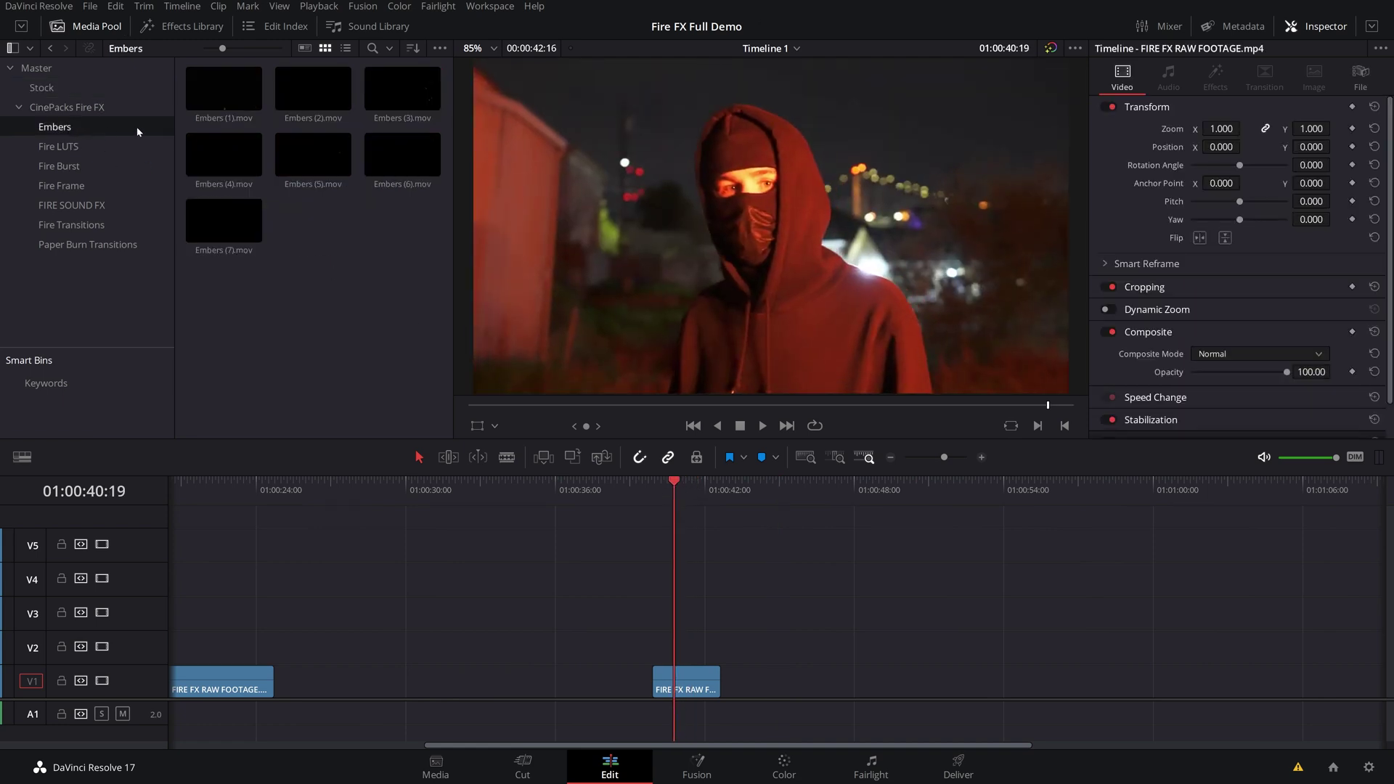
# Place Embers (3).mov on V2 at the playhead with Screen composite mode and preview it
pyautogui.click(374, 91)
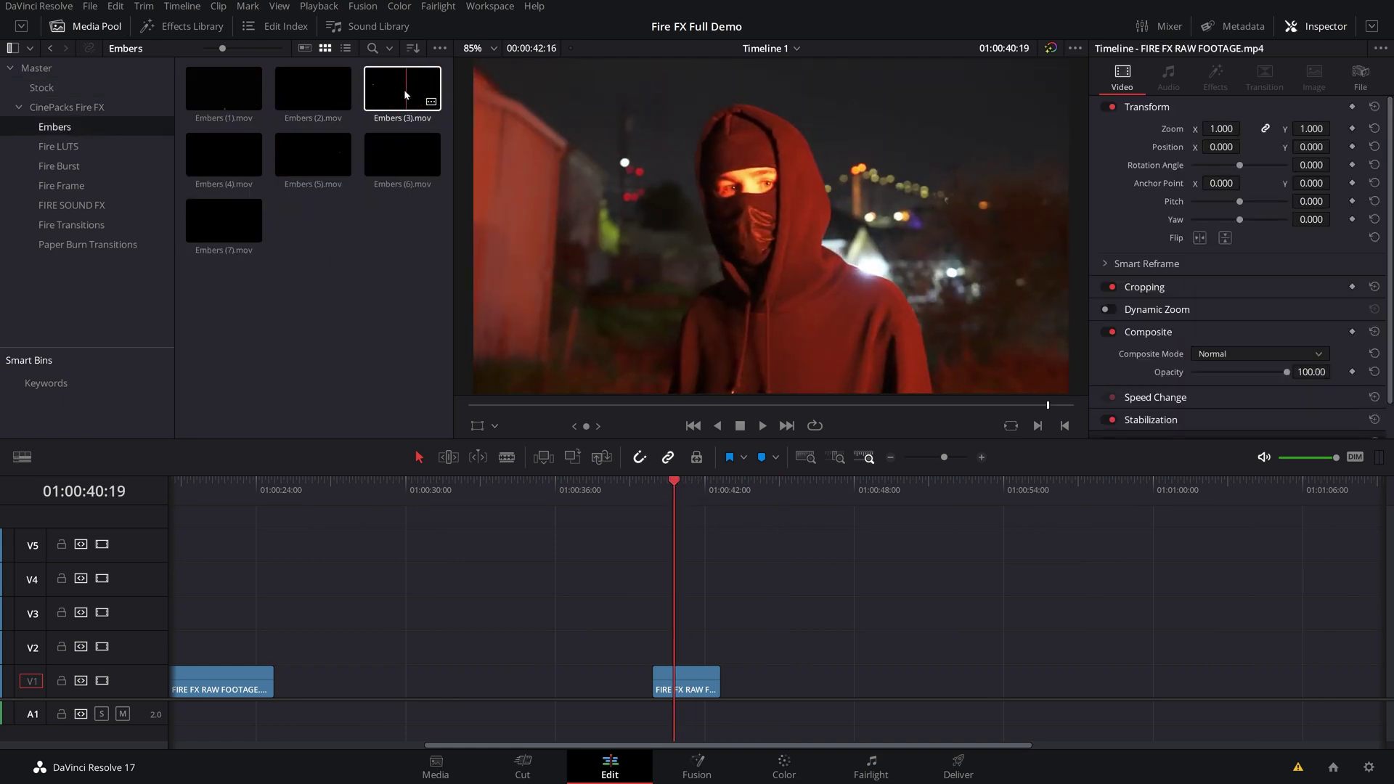
pyautogui.moveTo(404, 94); pyautogui.dragTo(687, 658)
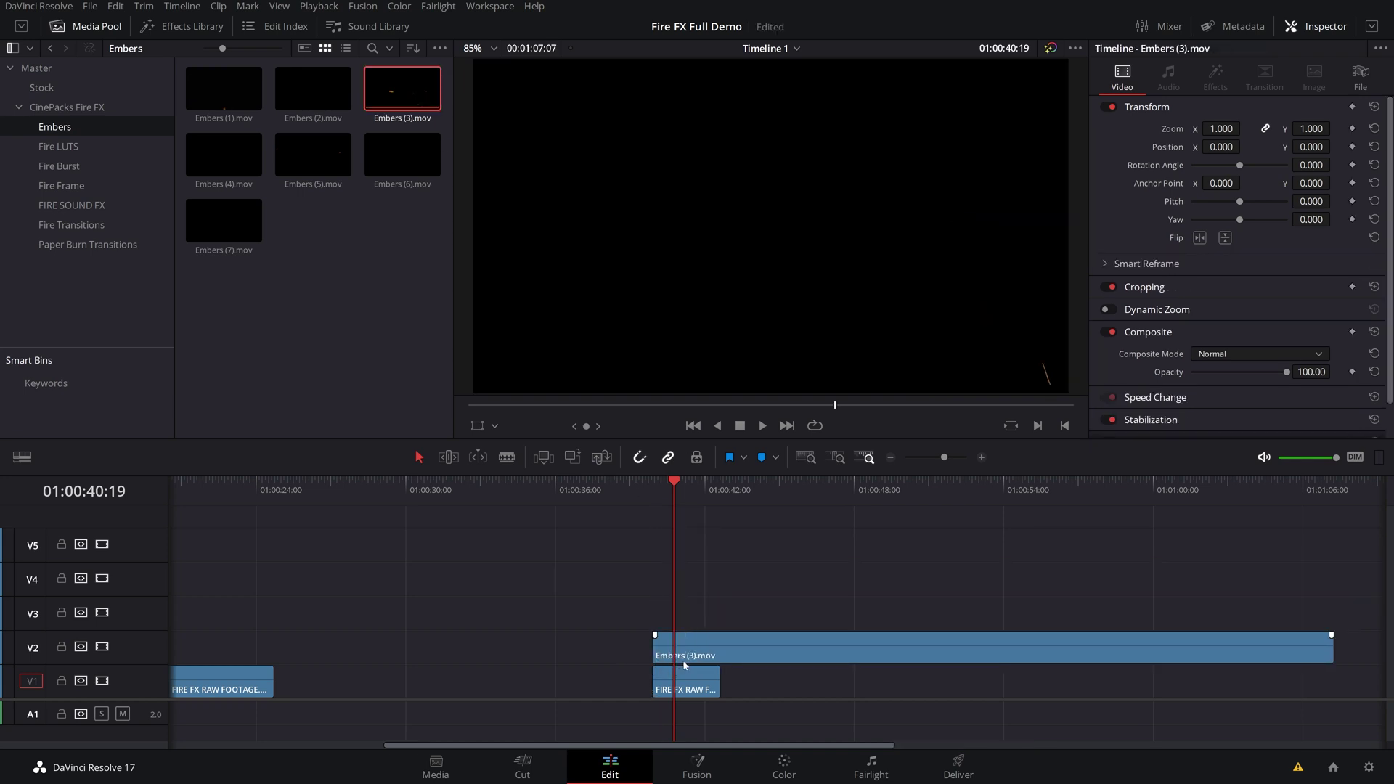
pyautogui.hotkey('ctrl', '-')
pyautogui.hotkey('ctrl', '-')
pyautogui.moveTo(534, 482); pyautogui.dragTo(528, 482)
pyautogui.click(606, 651)
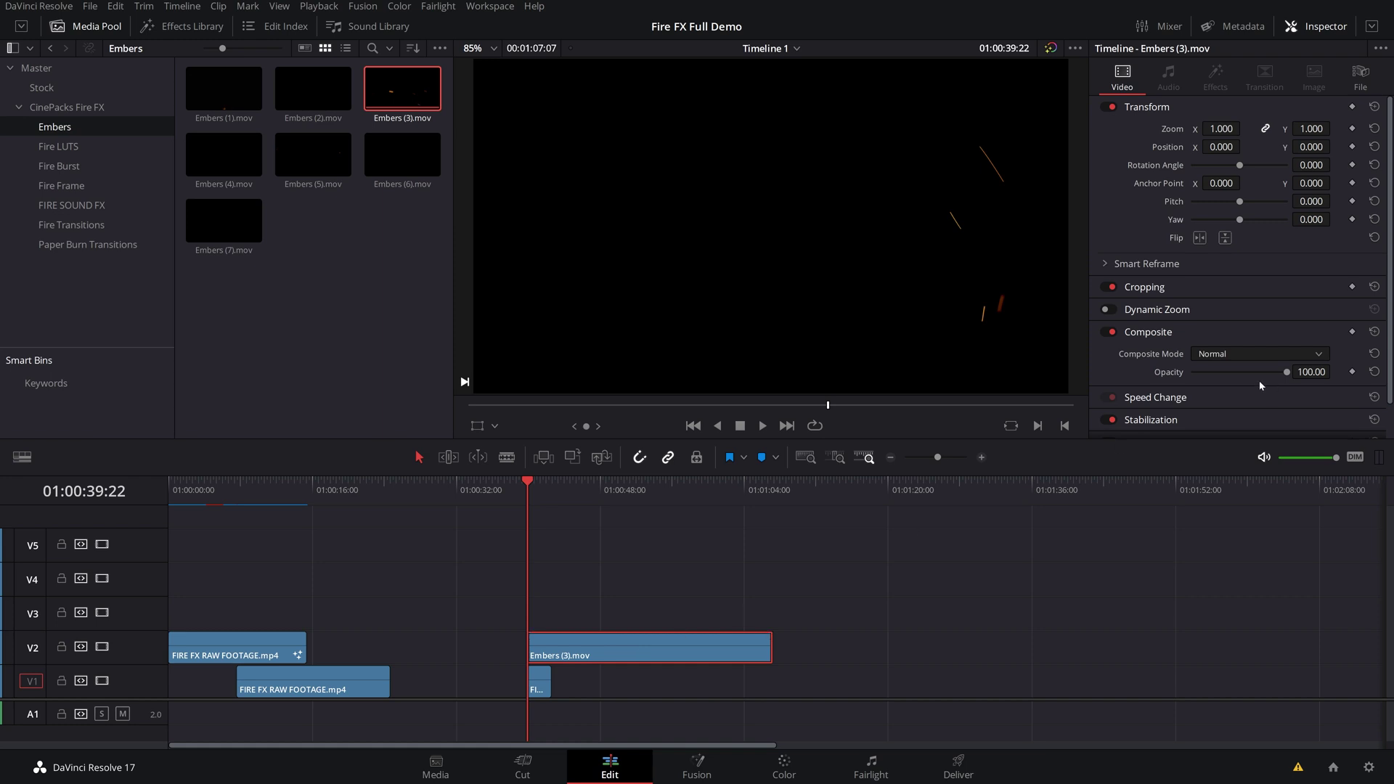
pyautogui.click(1216, 353)
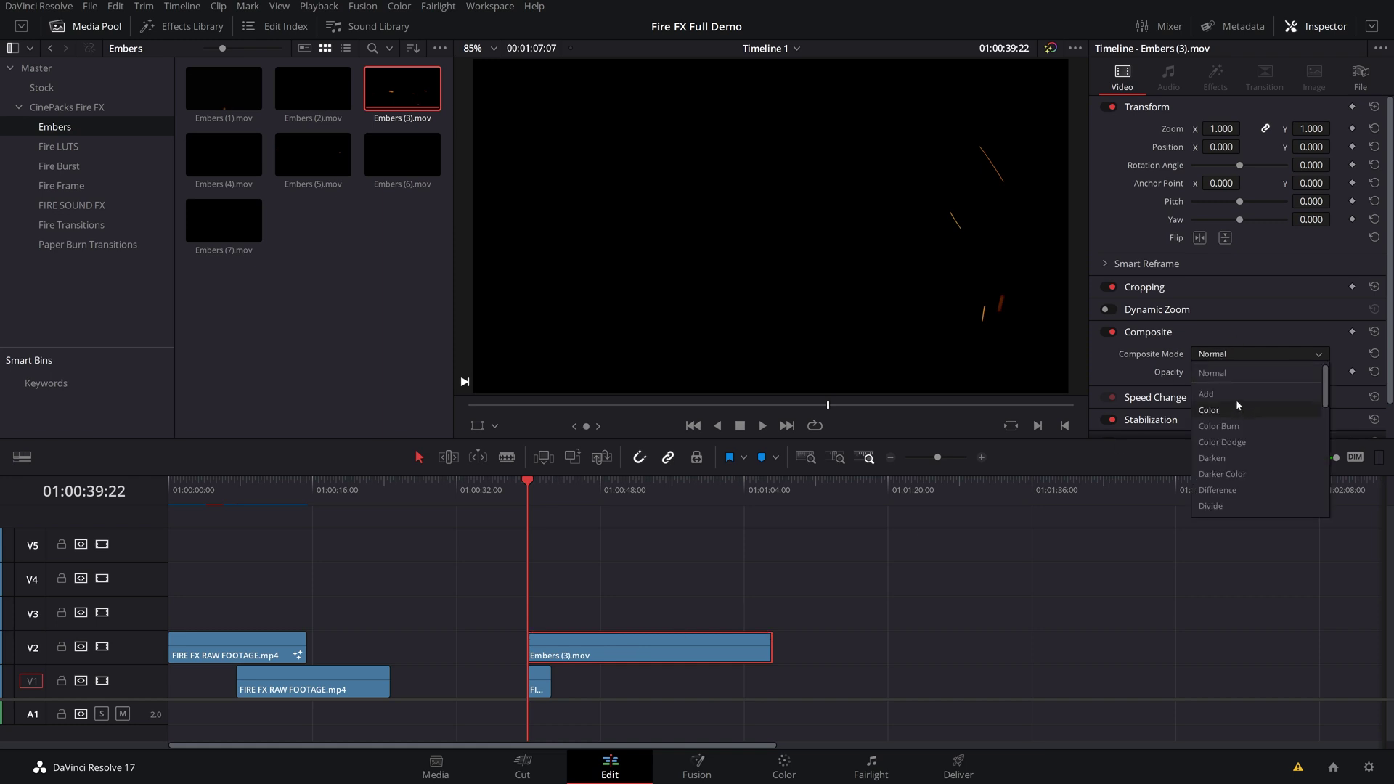
pyautogui.scroll(-3, 1237, 417)
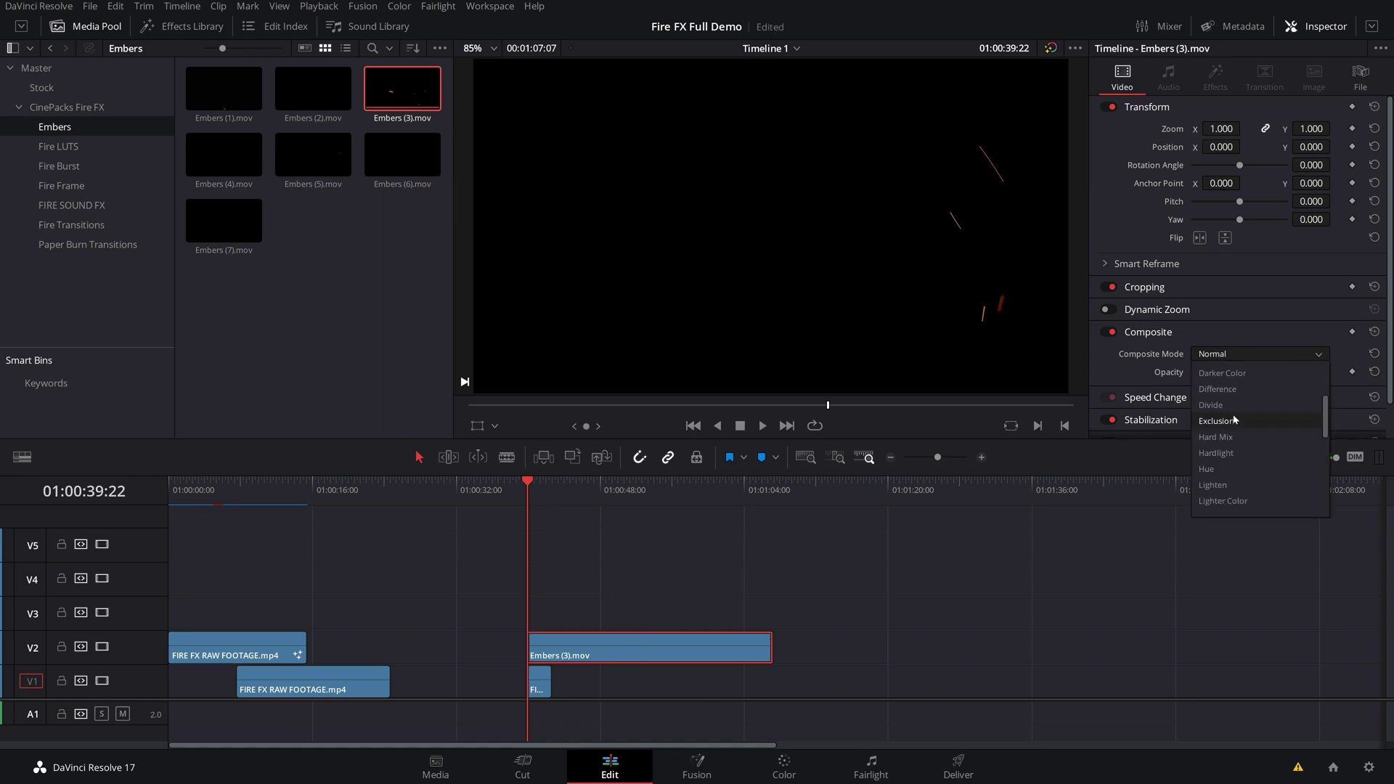
pyautogui.scroll(-4, 1234, 428)
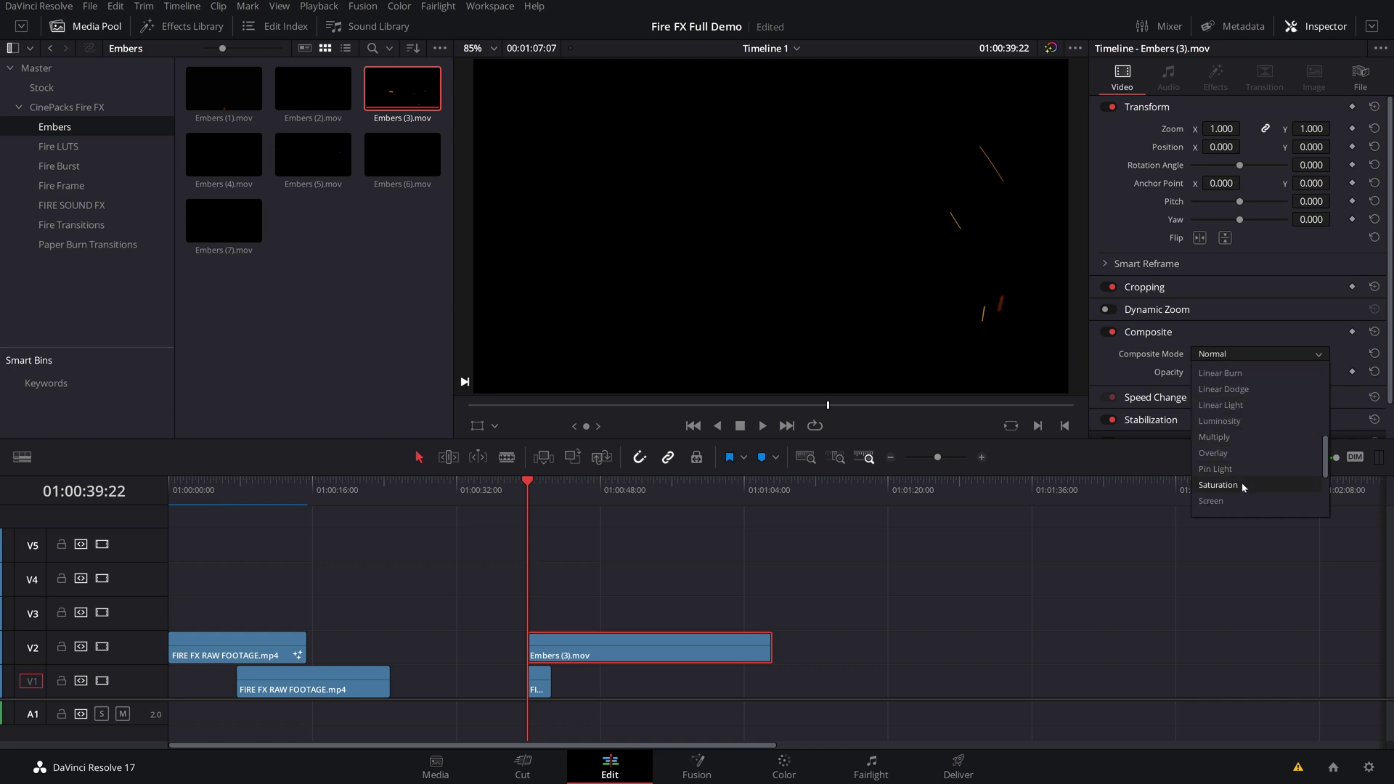
pyautogui.click(1220, 502)
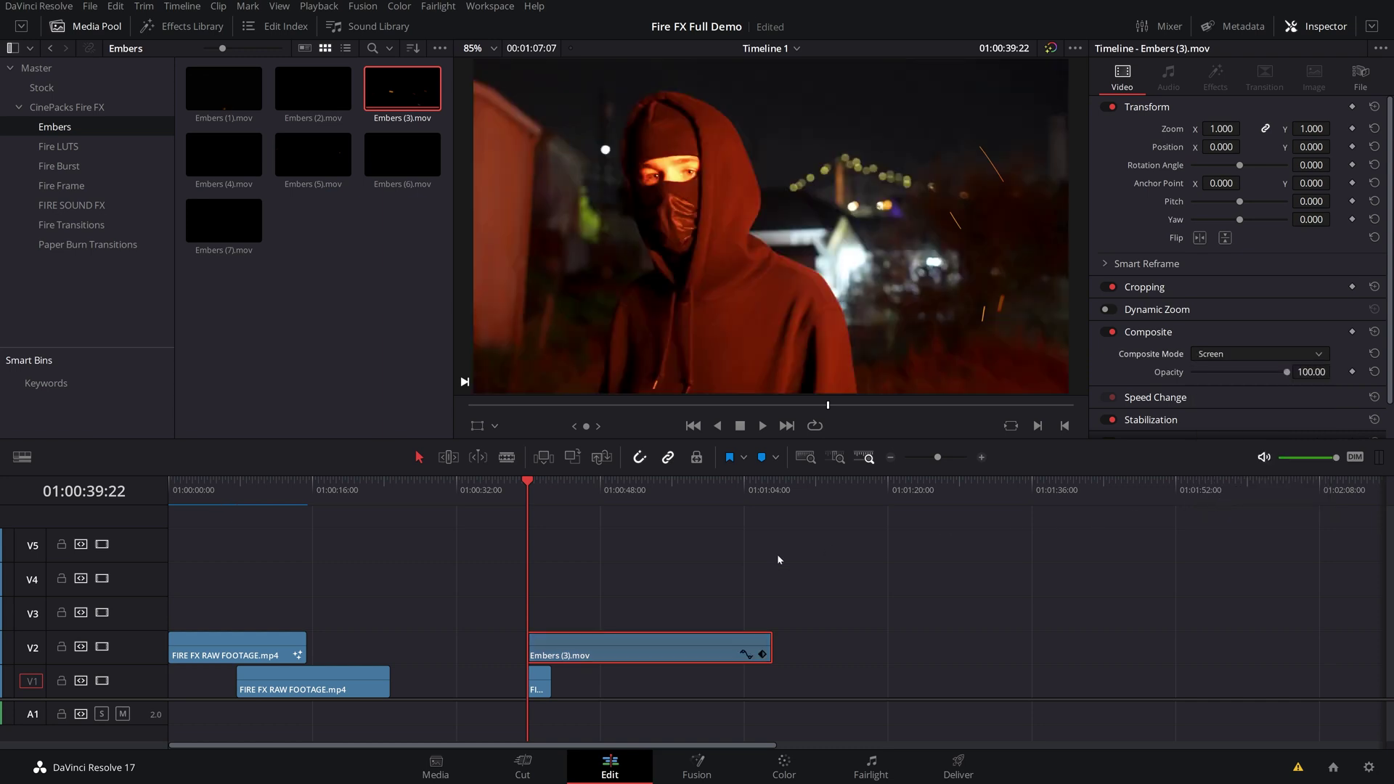
pyautogui.press('space')
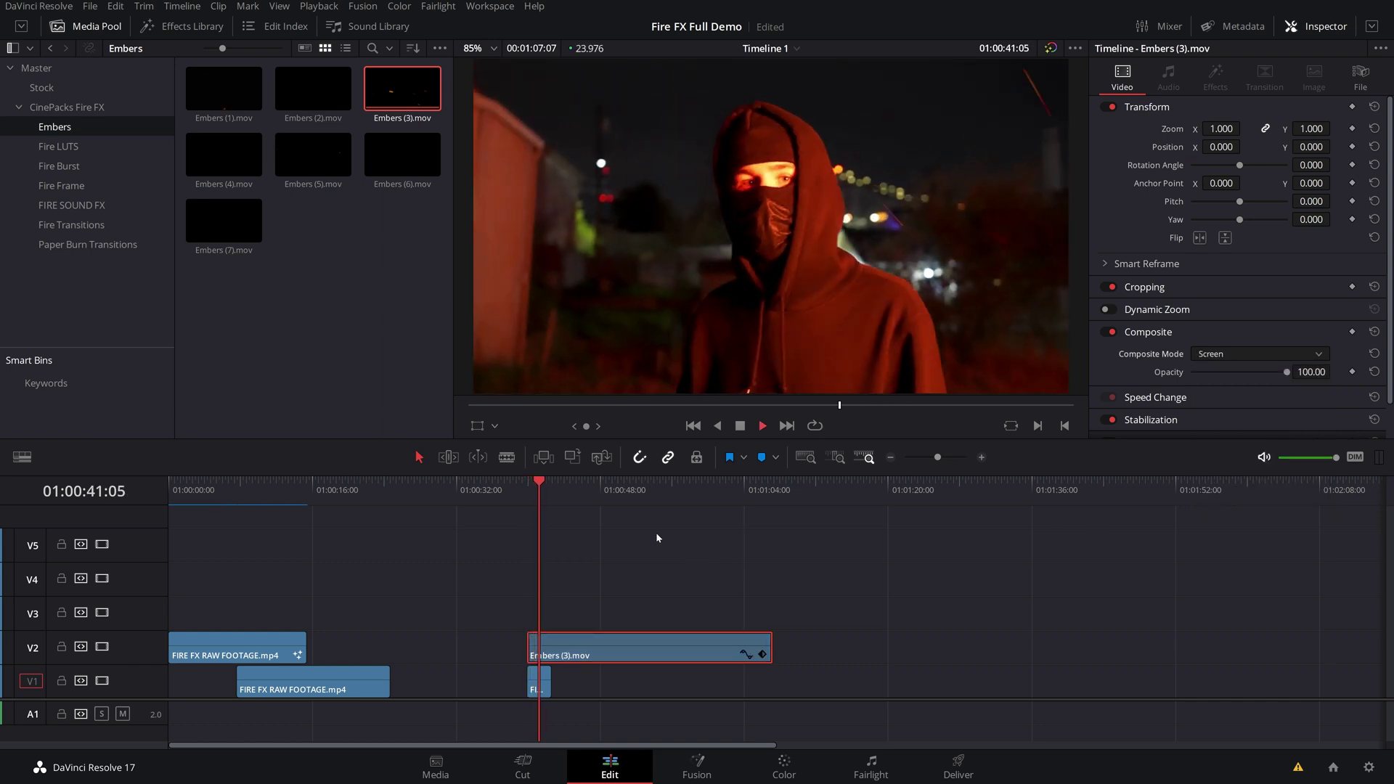
pyautogui.press('space')
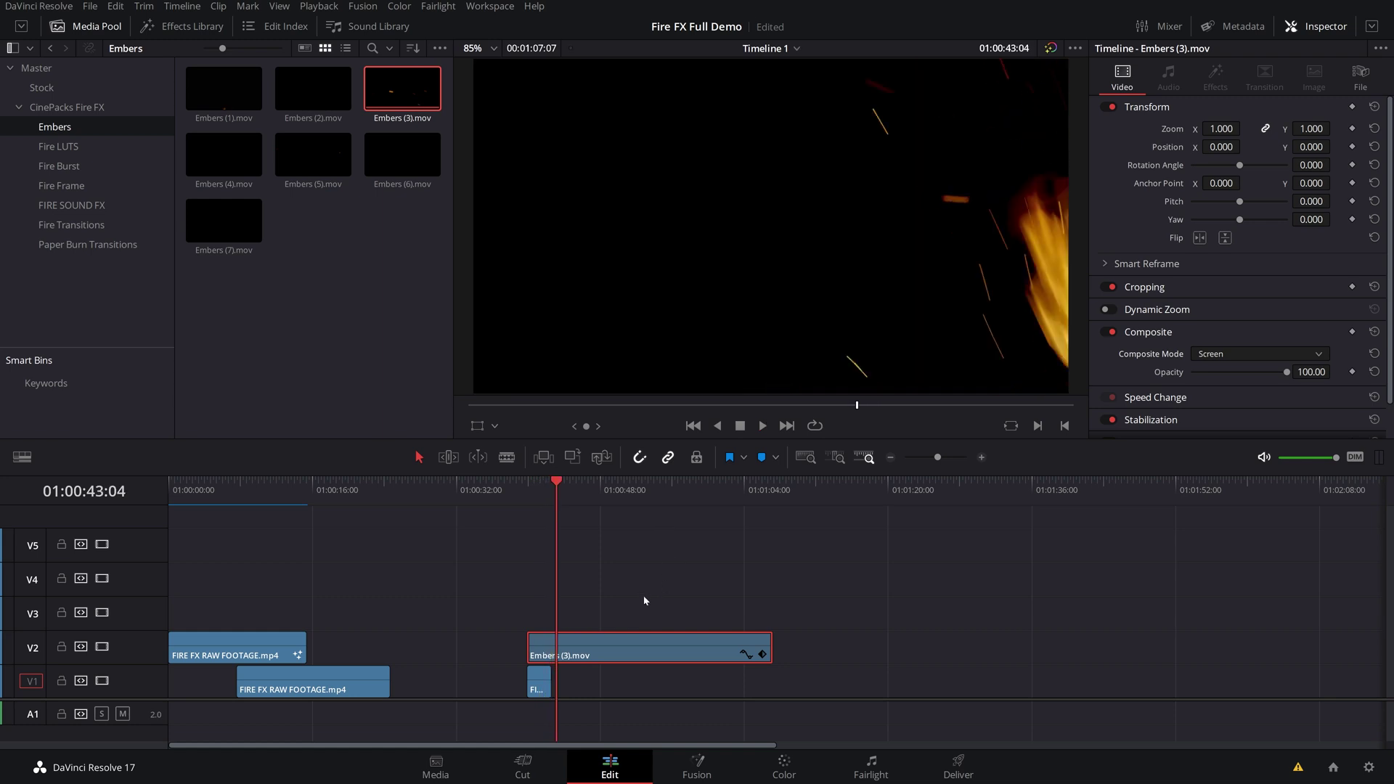
pyautogui.press('Up')
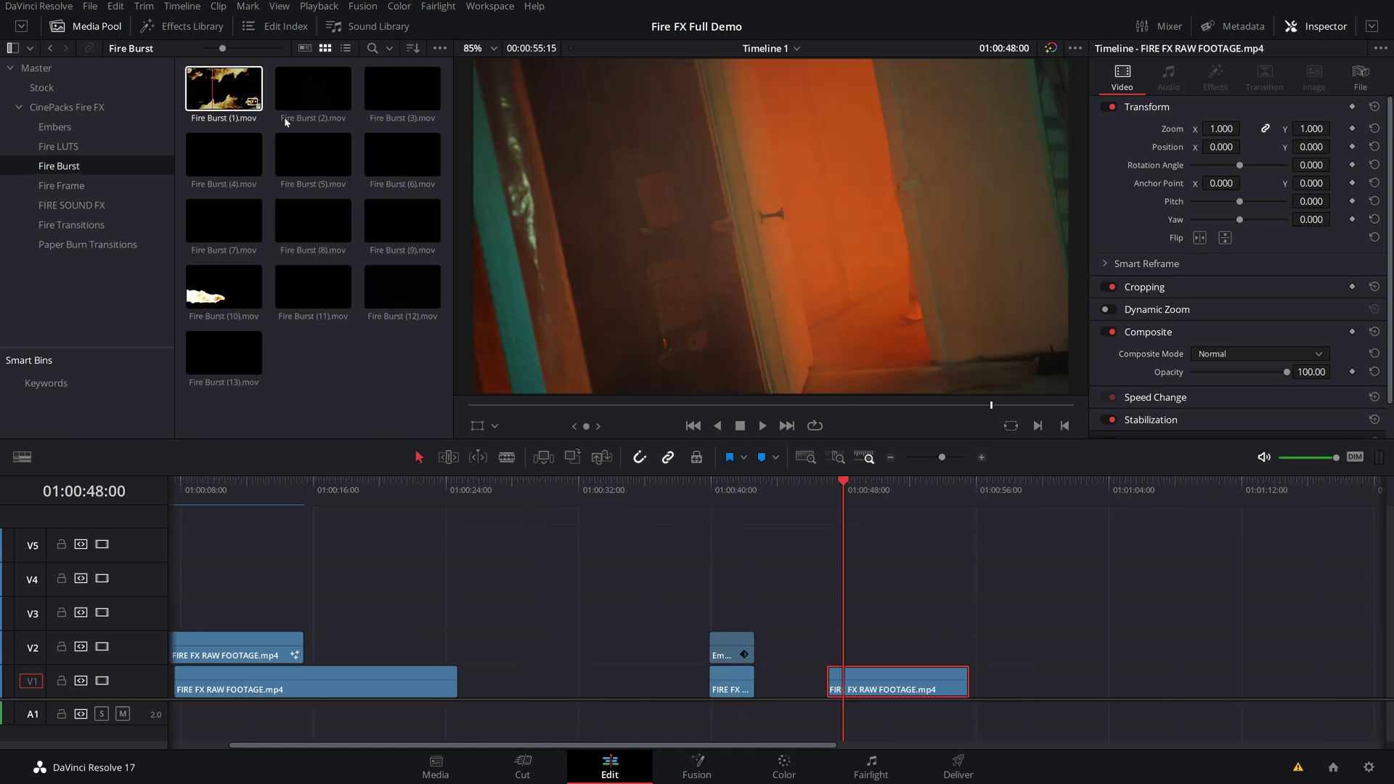
# Put Fire Burst (1).mov on V2 at 01:00:47 with Screen composite mode
pyautogui.moveTo(224, 87); pyautogui.dragTo(835, 648)
pyautogui.click(831, 497)
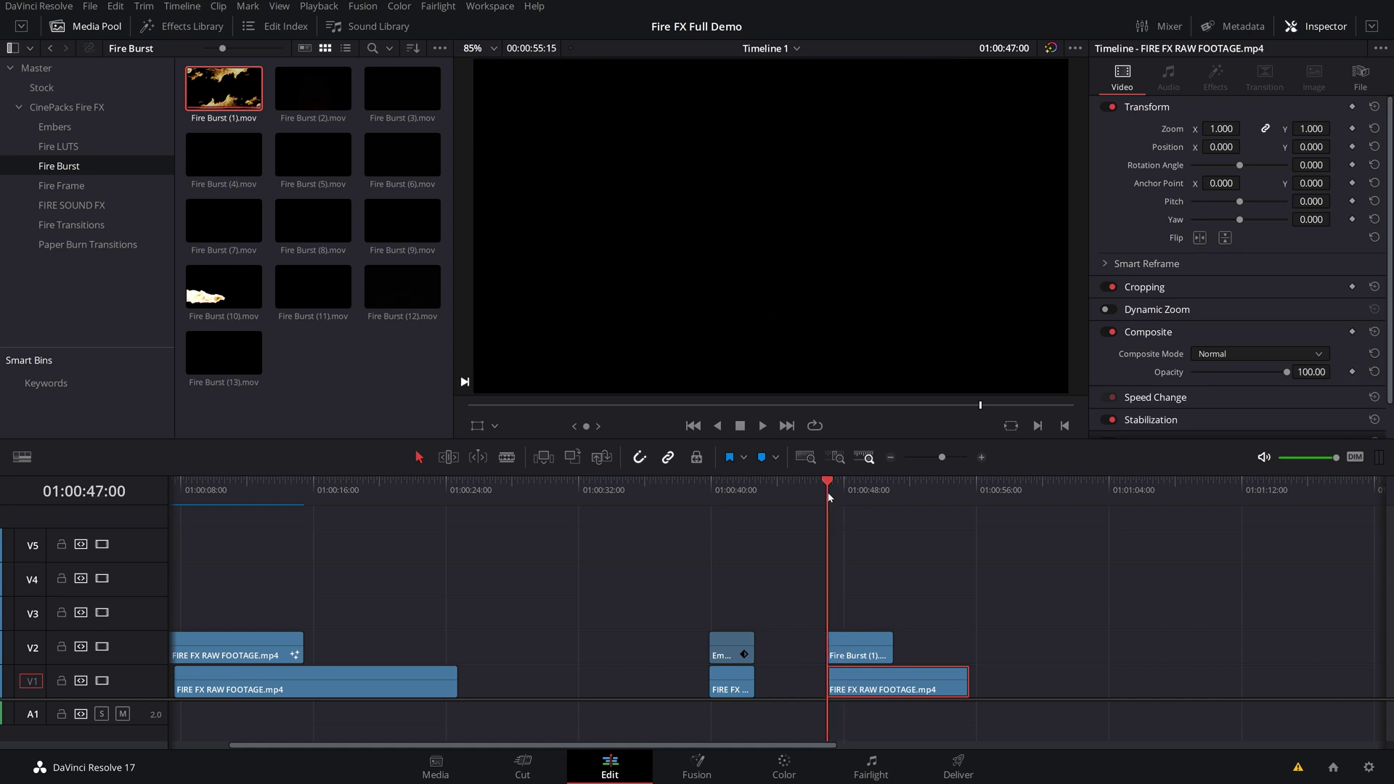
pyautogui.click(869, 639)
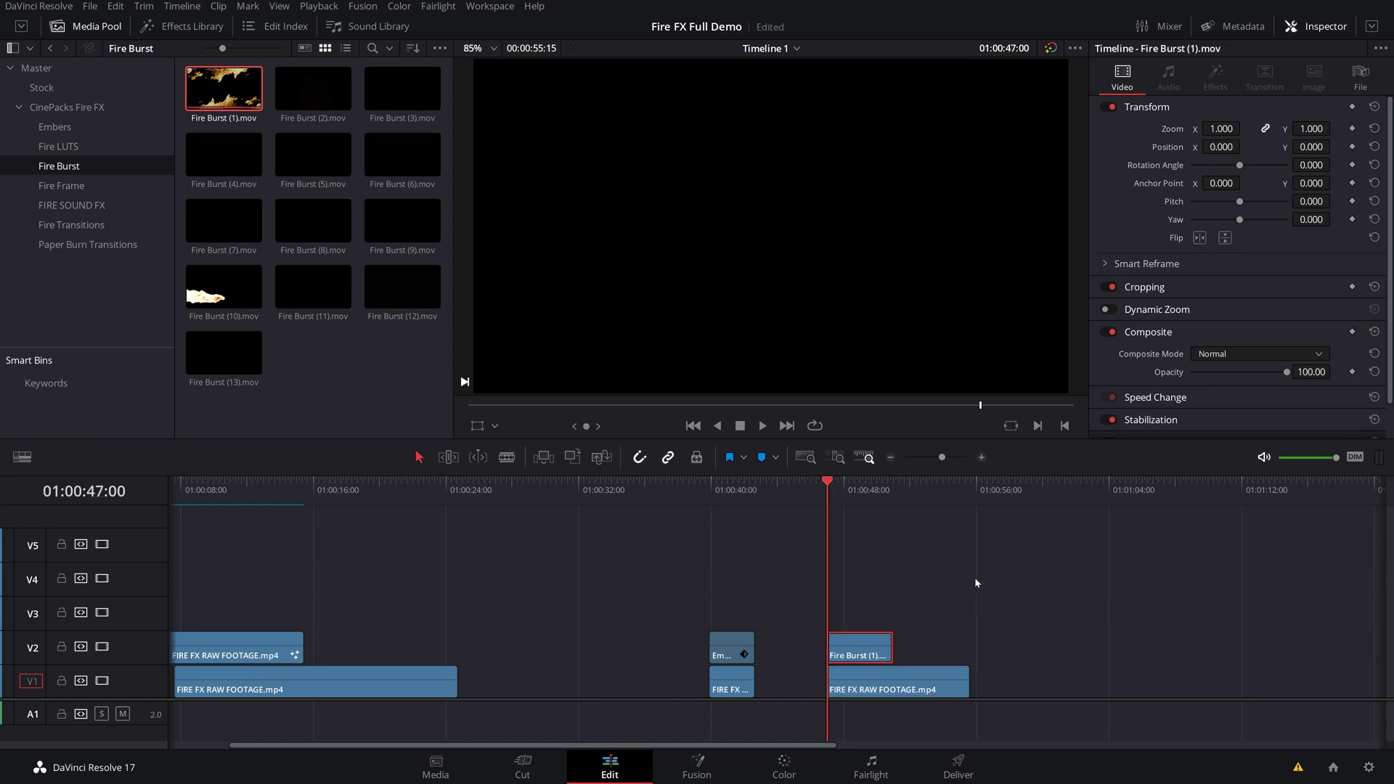
pyautogui.click(1263, 354)
pyautogui.scroll(-3, 1231, 494)
pyautogui.scroll(-3, 1230, 473)
pyautogui.click(1234, 485)
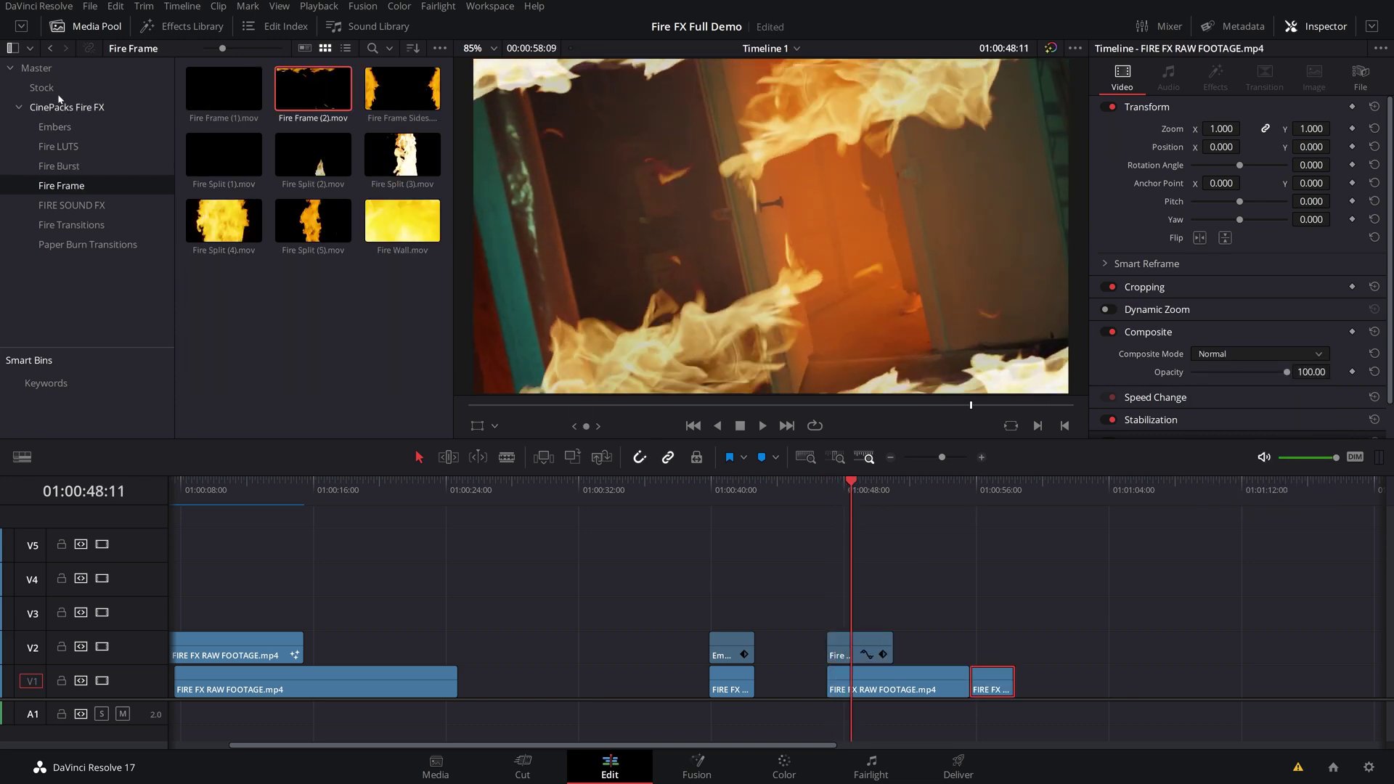
# Add Embers (6).mov on V3 with Screen composite mode and play the layered effects
pyautogui.click(55, 126)
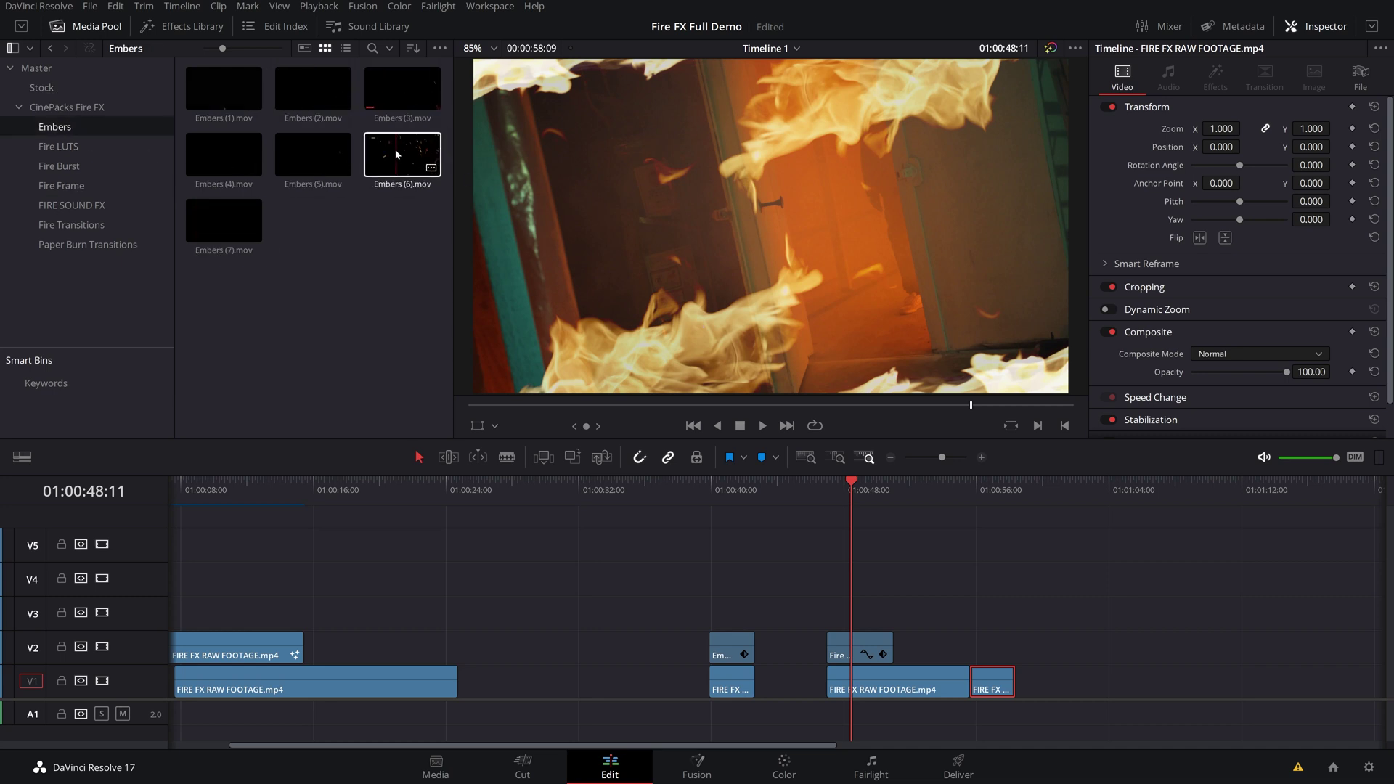
pyautogui.moveTo(601, 352); pyautogui.dragTo(836, 613)
pyautogui.click(1205, 355)
pyautogui.scroll(-5, 1237, 425)
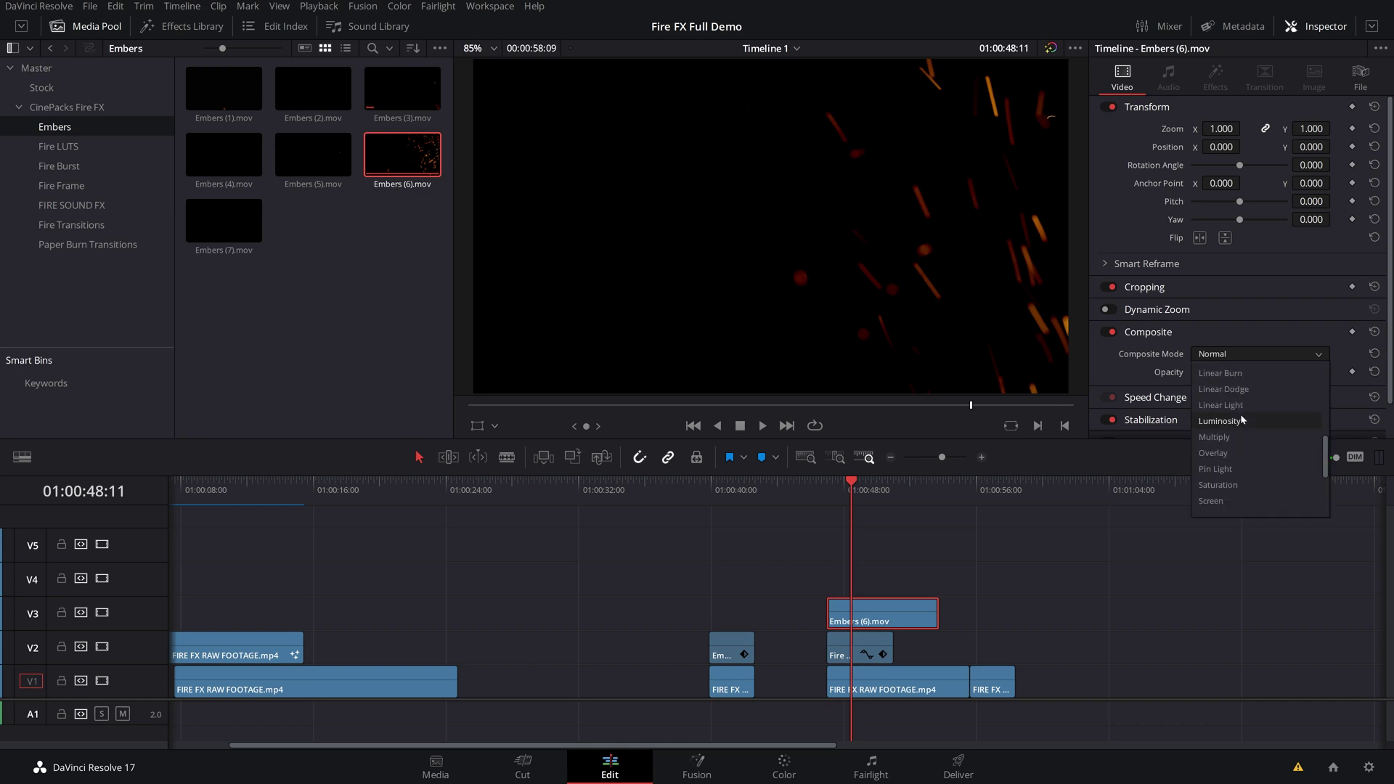
pyautogui.click(1220, 501)
pyautogui.click(830, 493)
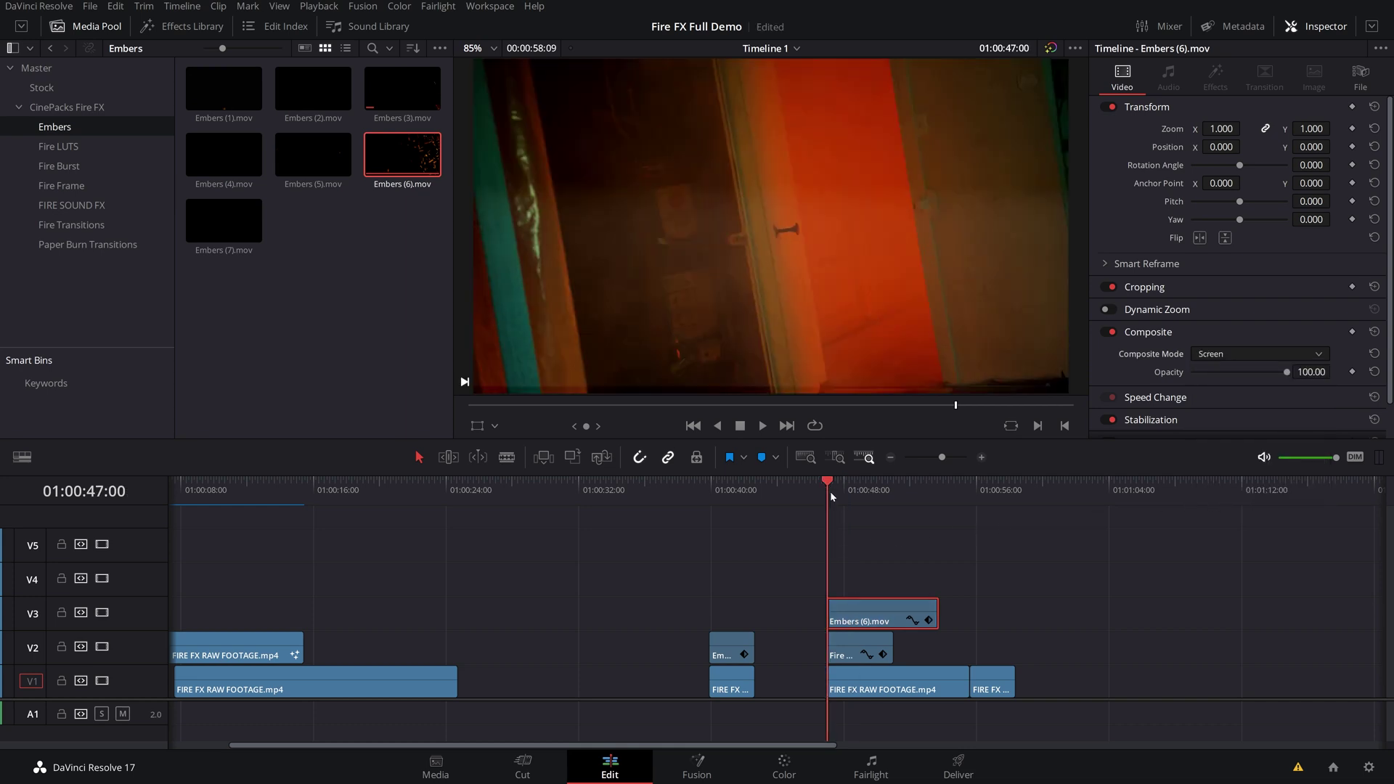
pyautogui.press('space')
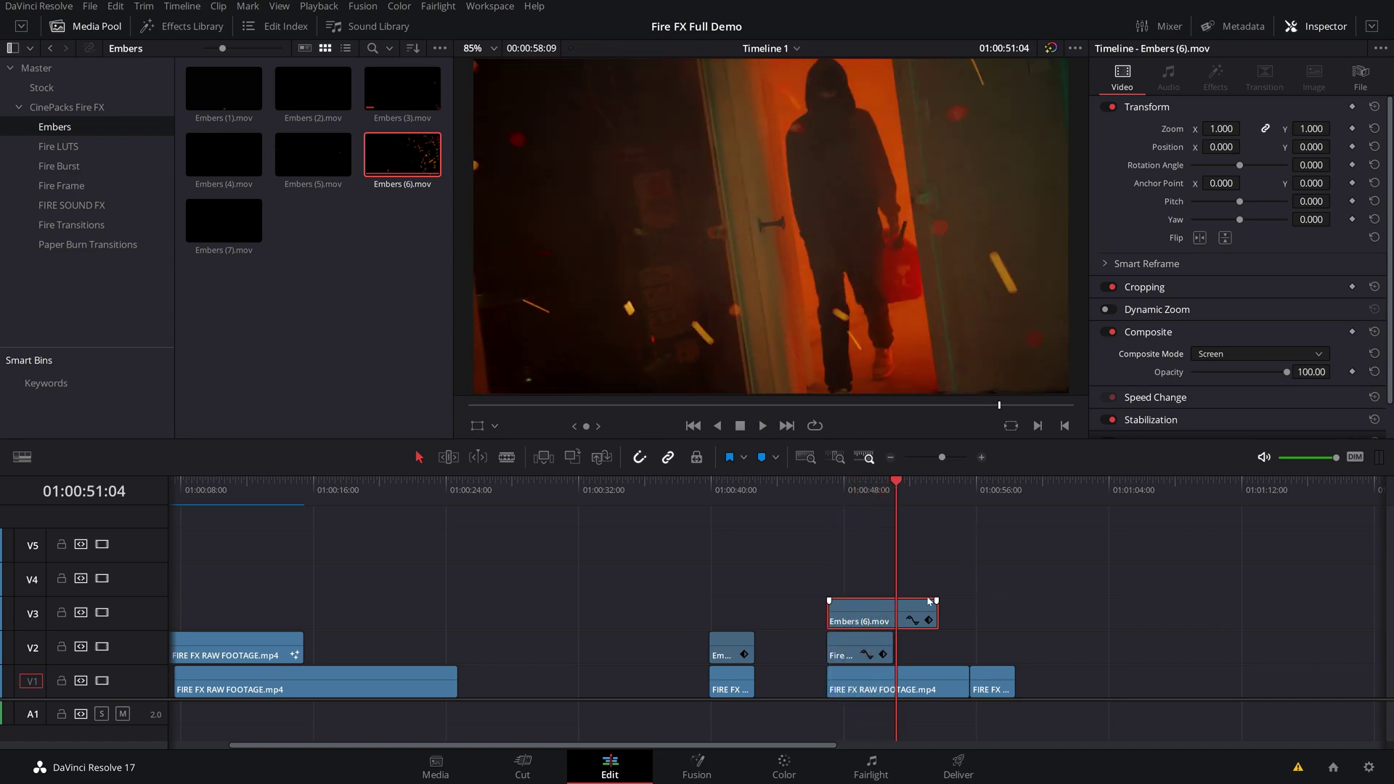
# Add Fire Transition (5).mov from the Fire Transitions bin to V3 near 01:00:55
pyautogui.press('space')
pyautogui.click(76, 226)
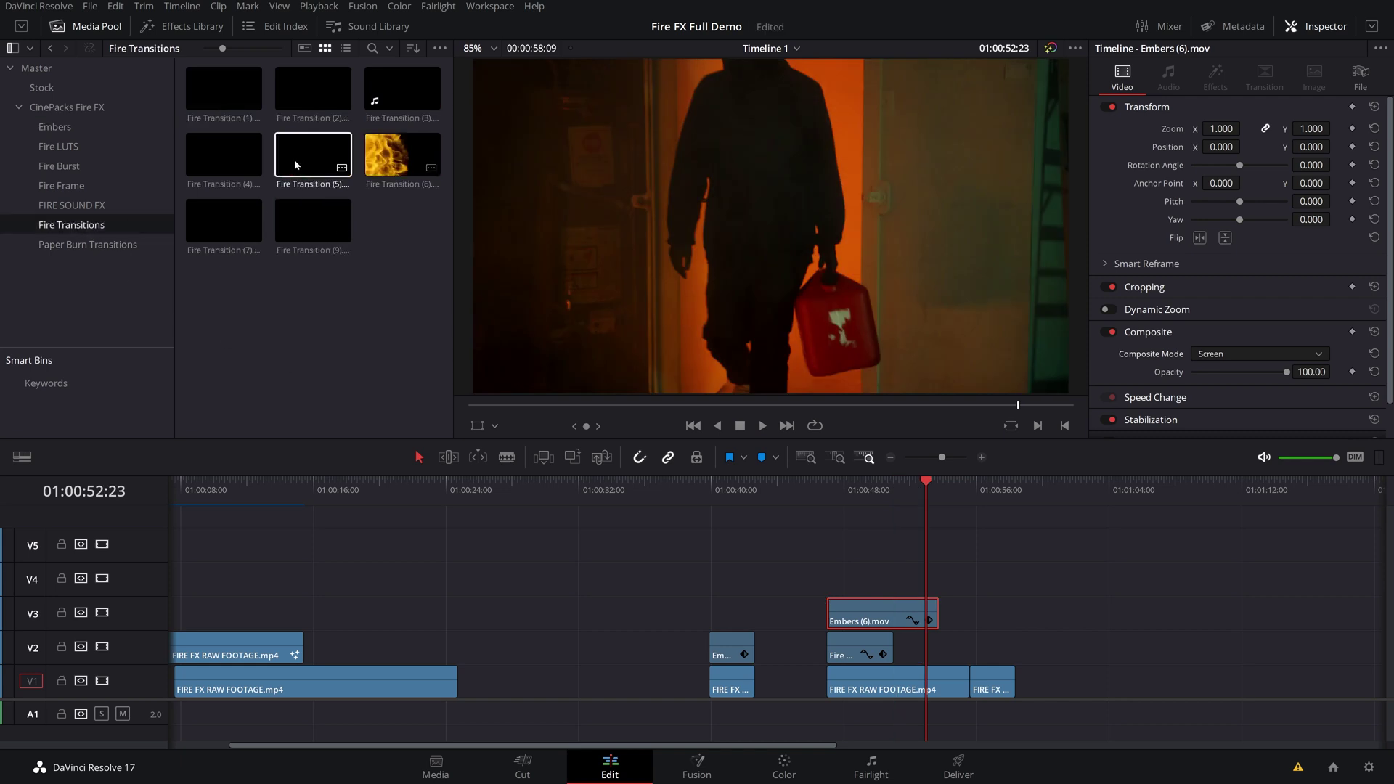
pyautogui.moveTo(293, 156); pyautogui.dragTo(969, 615)
pyautogui.scroll(3, 1039, 611)
pyautogui.scroll(1, 1039, 611)
pyautogui.click(936, 489)
pyautogui.press('space')
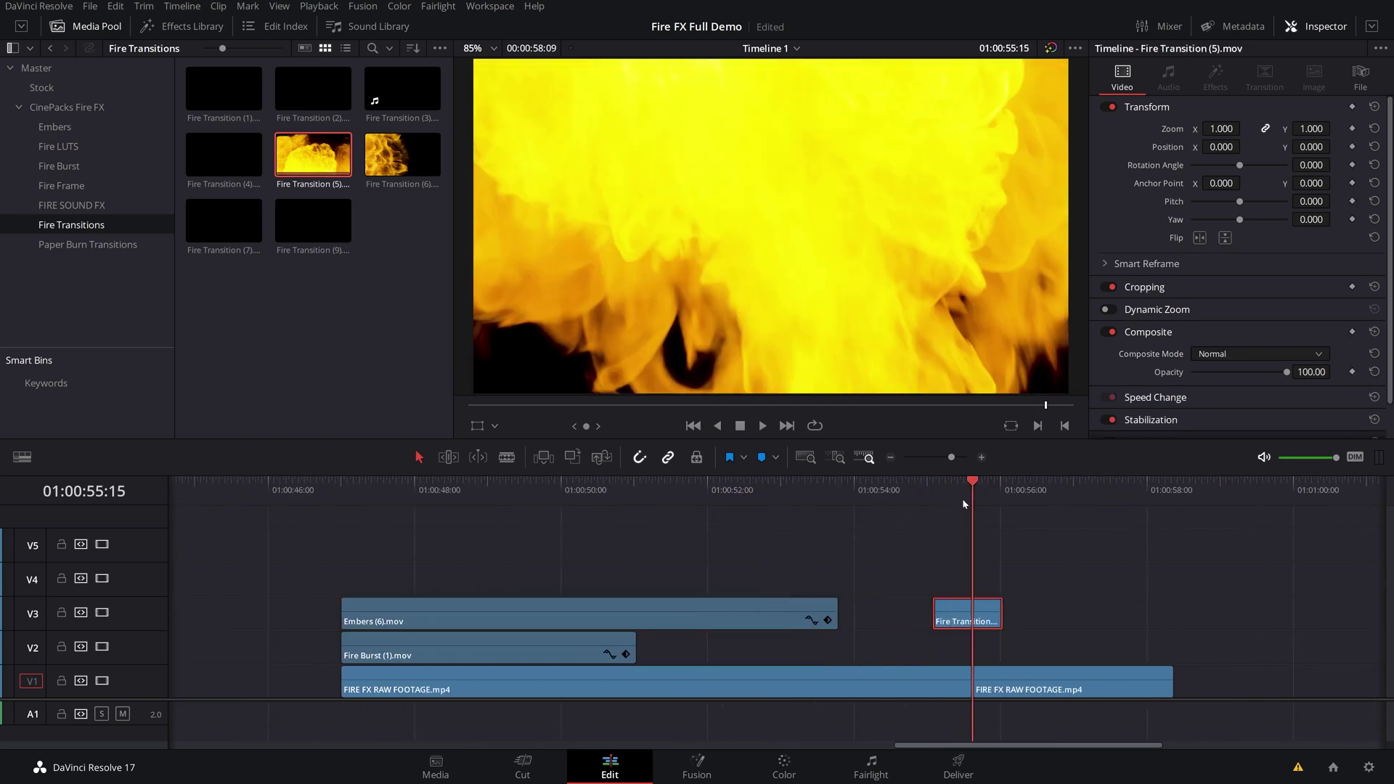
# Nudge Fire Transition (5) slightly later, set it to Screen, and preview the transition
pyautogui.moveTo(988, 607); pyautogui.dragTo(998, 608)
pyautogui.click(1211, 357)
pyautogui.scroll(-5, 1234, 457)
pyautogui.click(1227, 471)
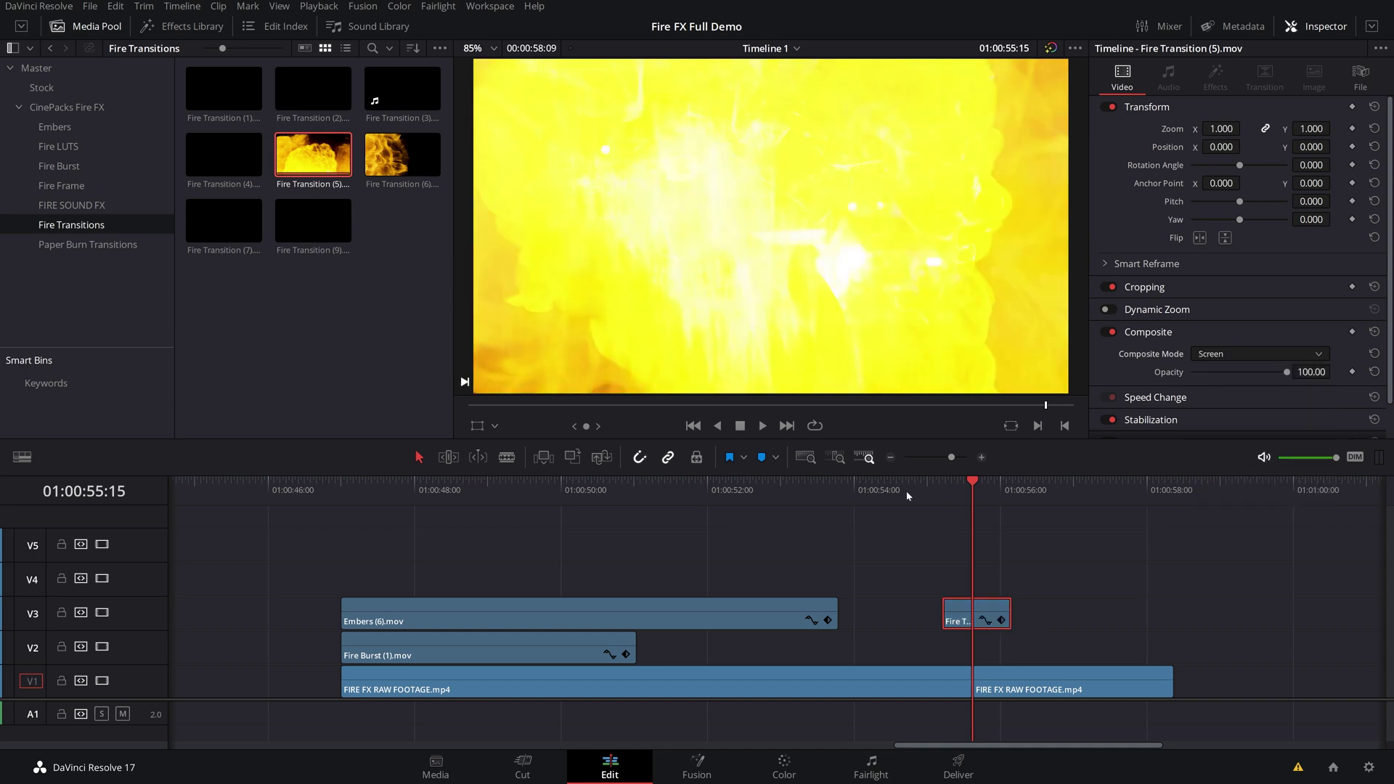
pyautogui.click(905, 491)
pyautogui.press('space')
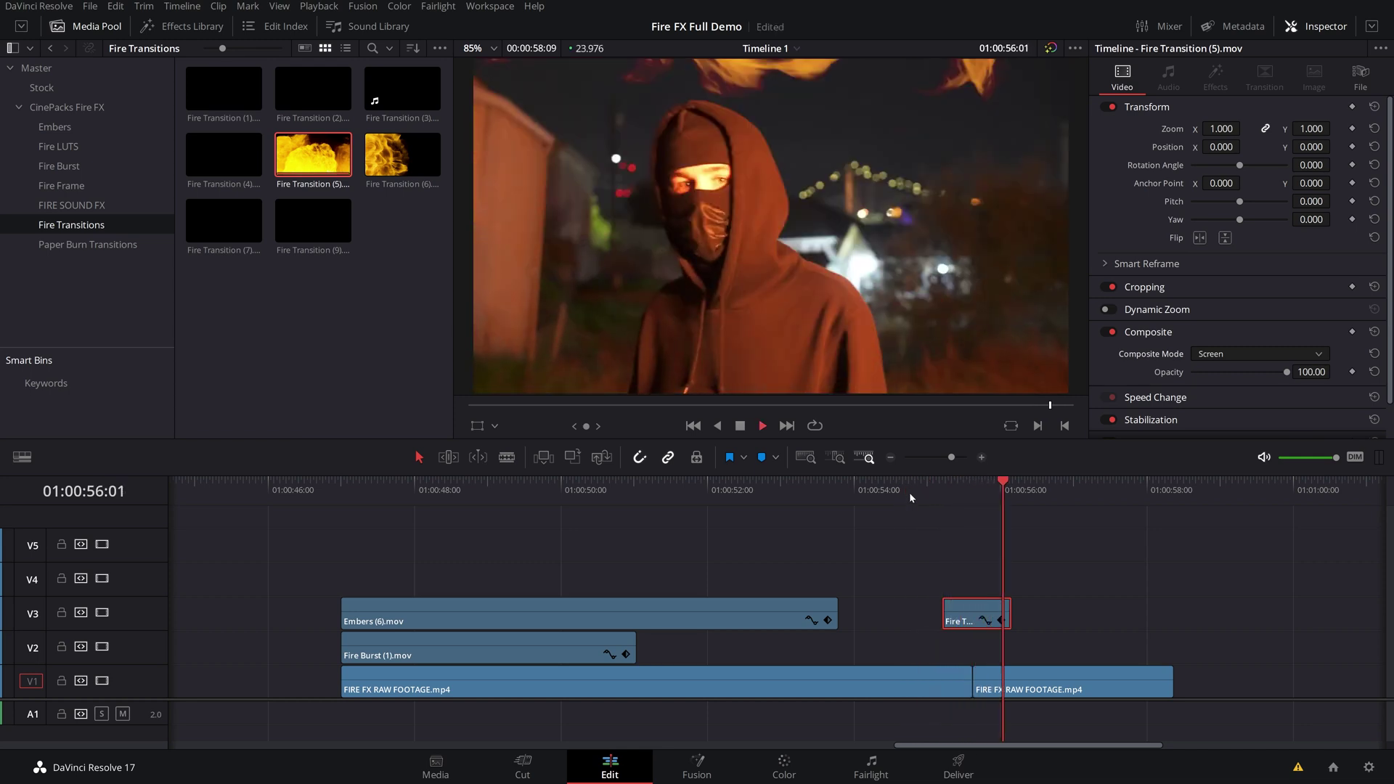
pyautogui.press('space')
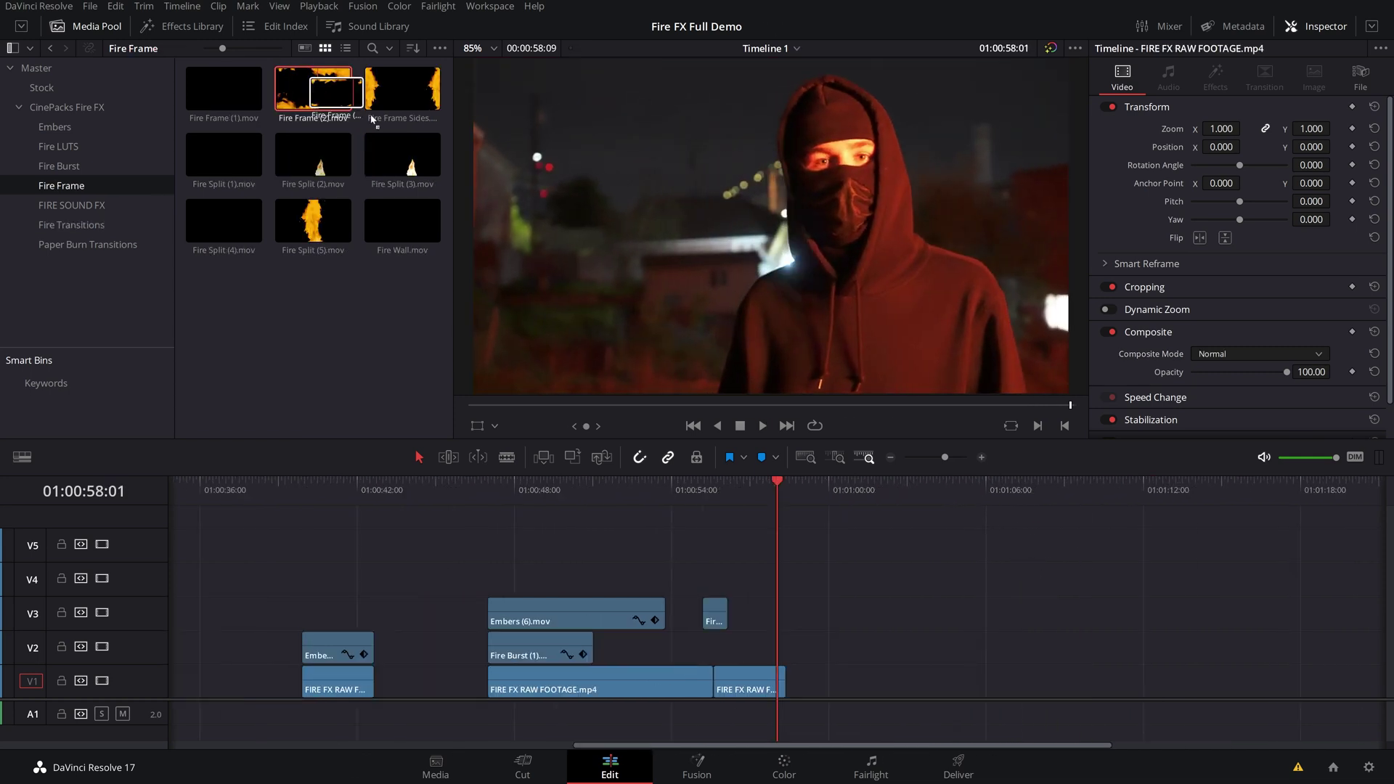
# Place Fire Frame (2).mov on track V3 and set its composite mode to Screen
pyautogui.moveTo(313, 88); pyautogui.dragTo(764, 582)
pyautogui.click(768, 483)
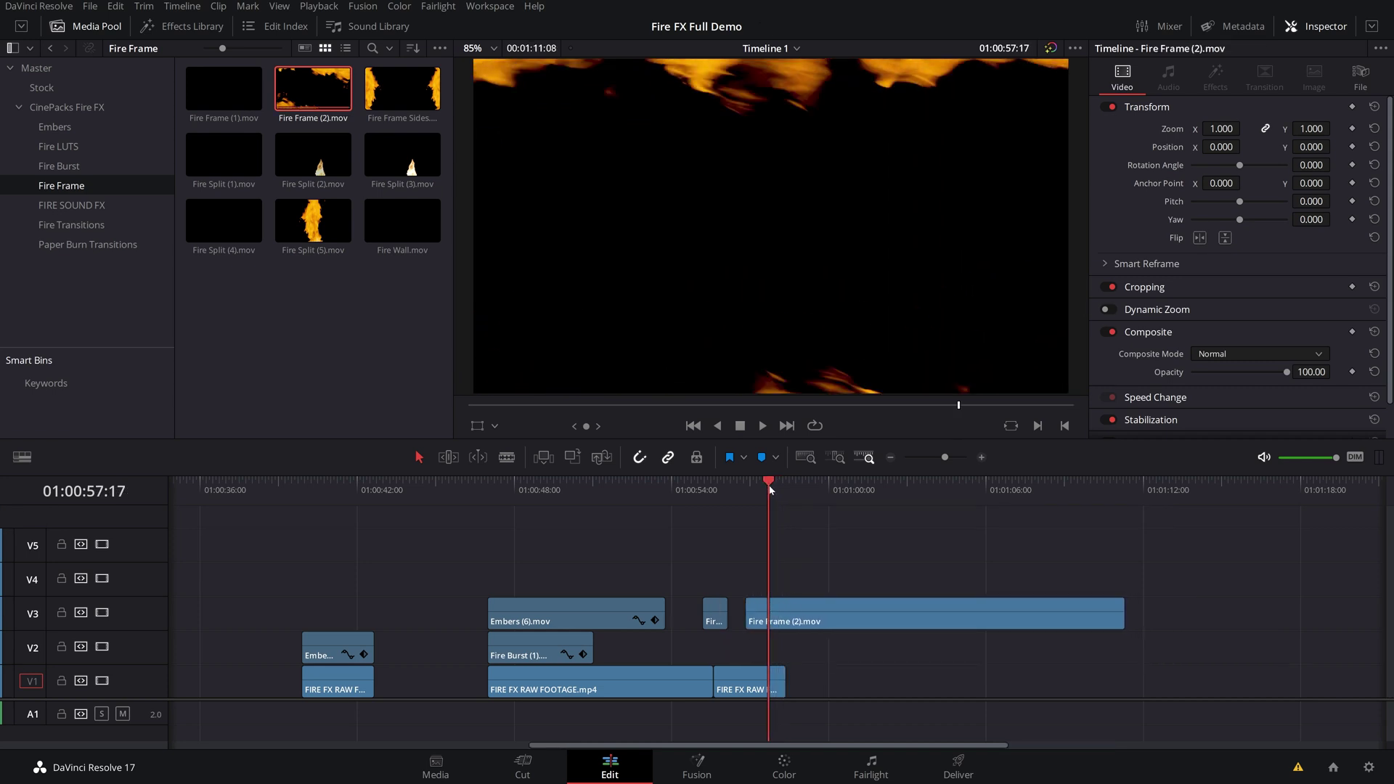
pyautogui.click(801, 604)
pyautogui.scroll(-1, 1234, 385)
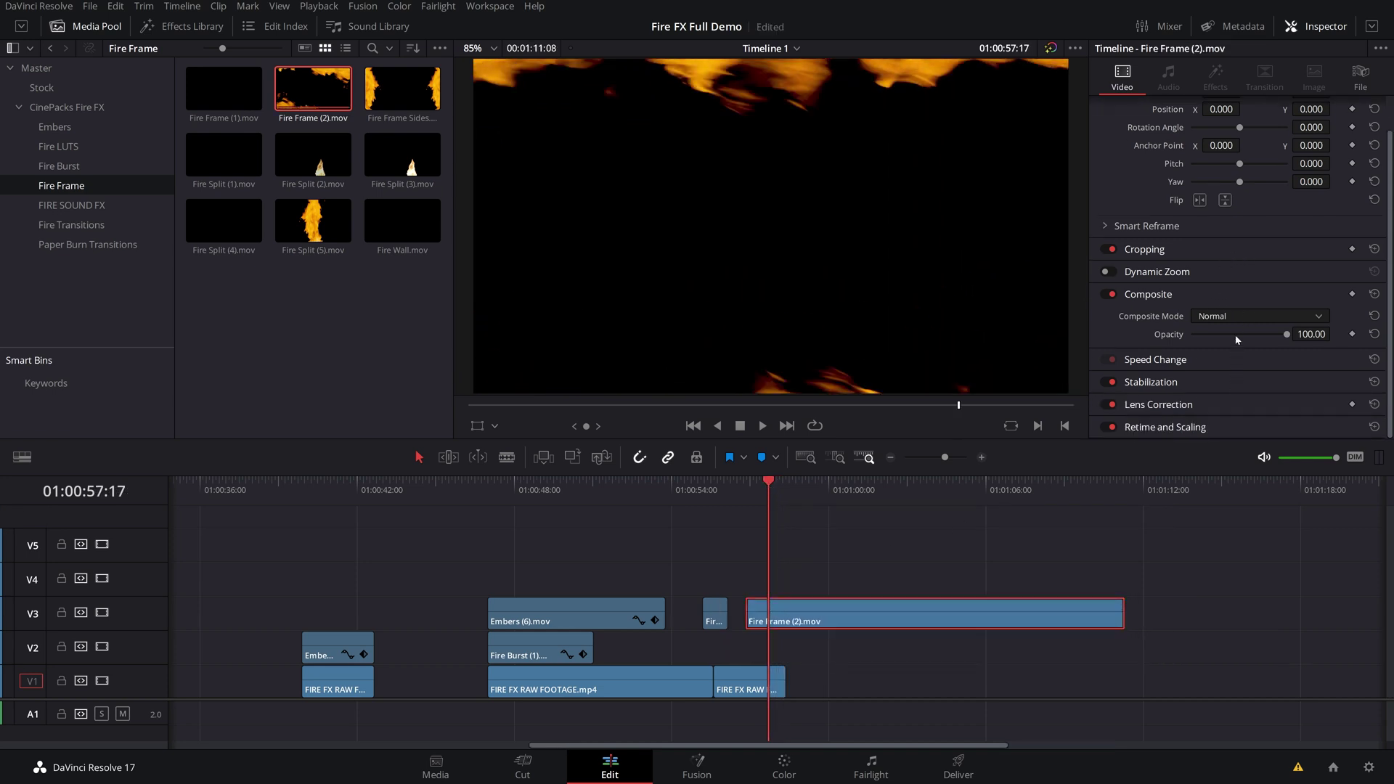
pyautogui.click(1235, 316)
pyautogui.click(1232, 402)
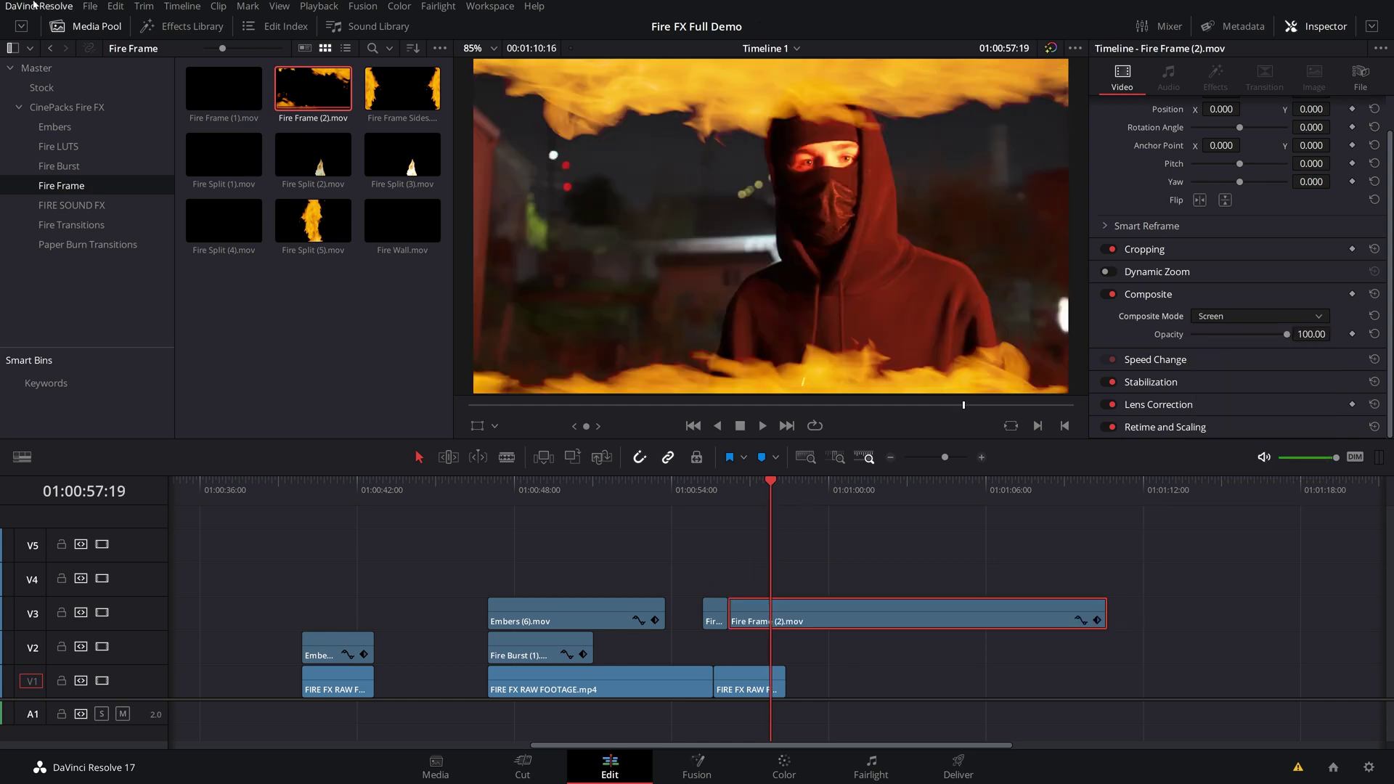
# Open Project Settings on the Color Management page and scroll down to the Lookup Tables options
pyautogui.click(88, 6)
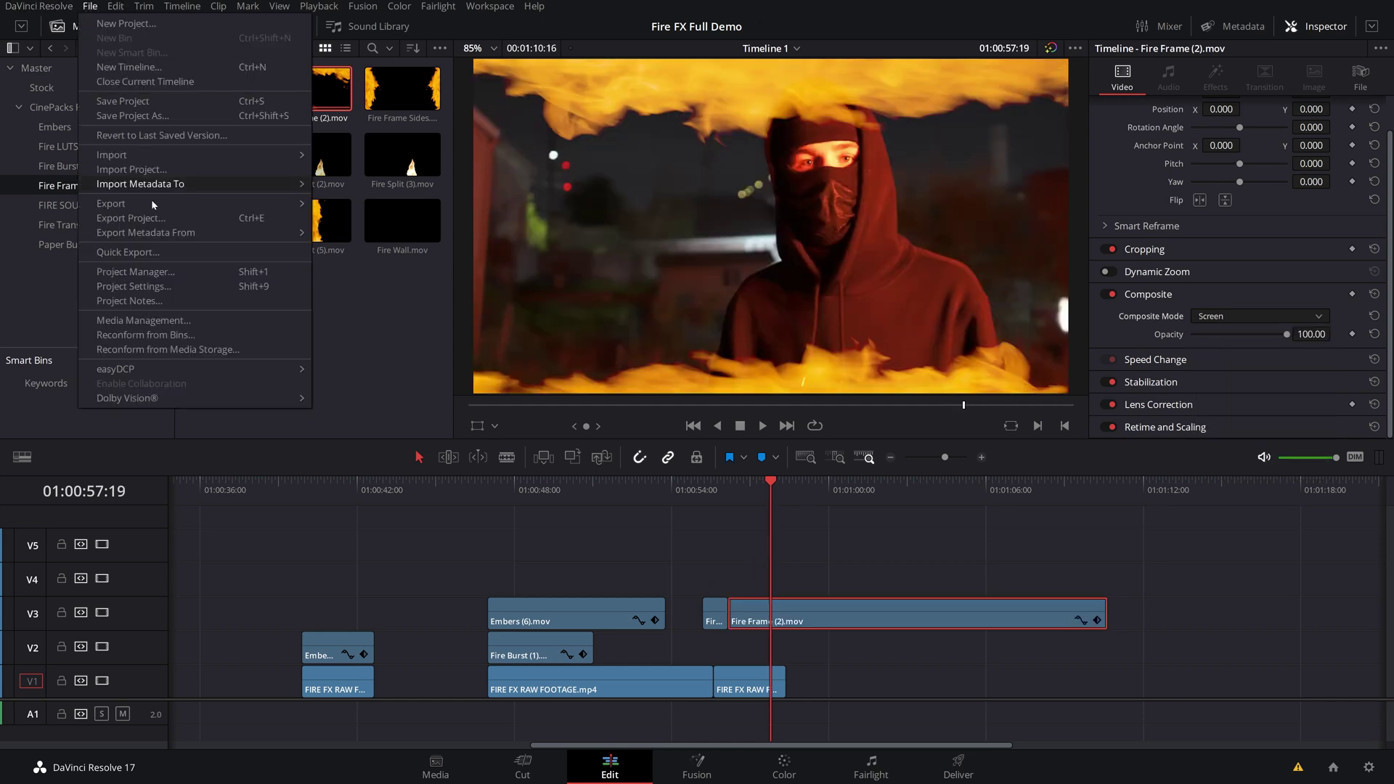
pyautogui.click(163, 287)
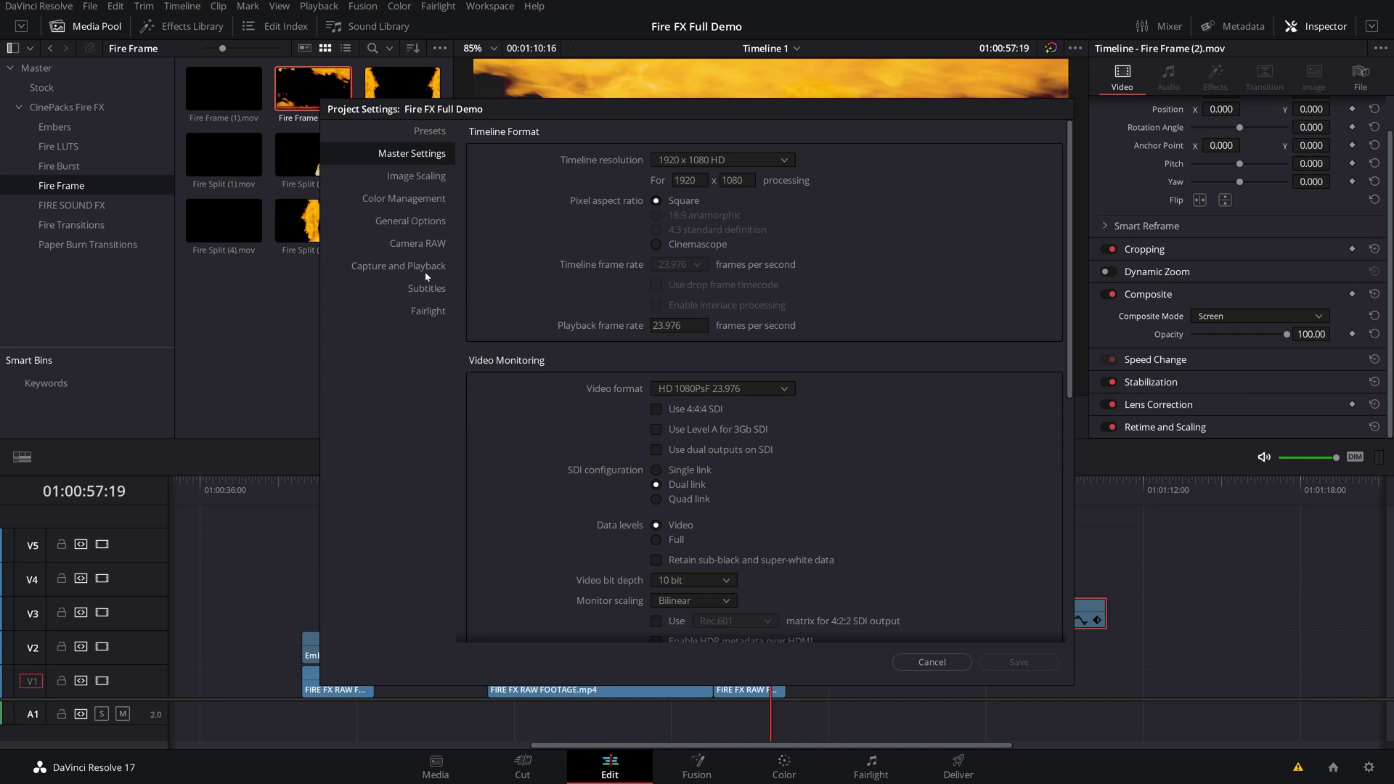
pyautogui.click(403, 198)
pyautogui.scroll(-3, 721, 432)
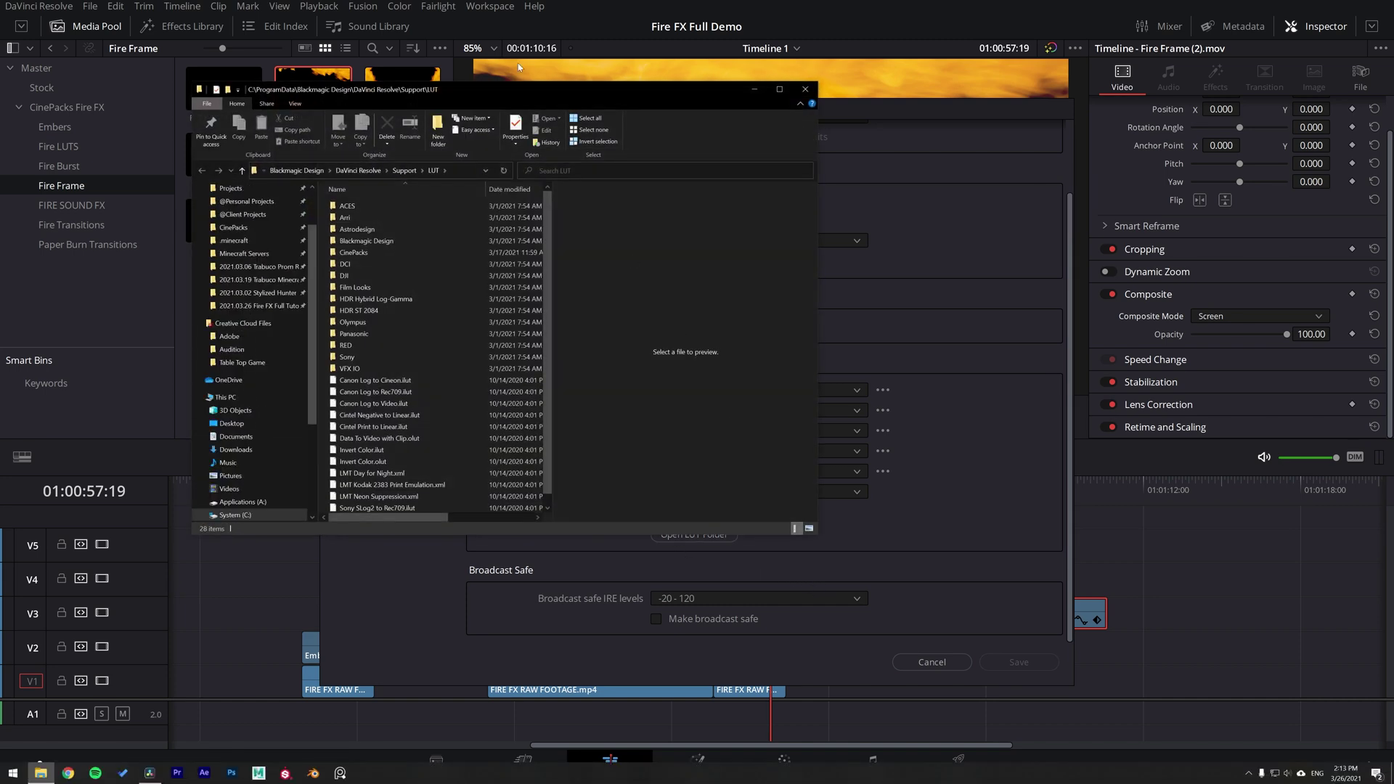
# Arrange the LUT and zip archive windows and open the CinePacks Fire FX 1 of 2 folder
pyautogui.moveTo(481, 91); pyautogui.dragTo(882, 64)
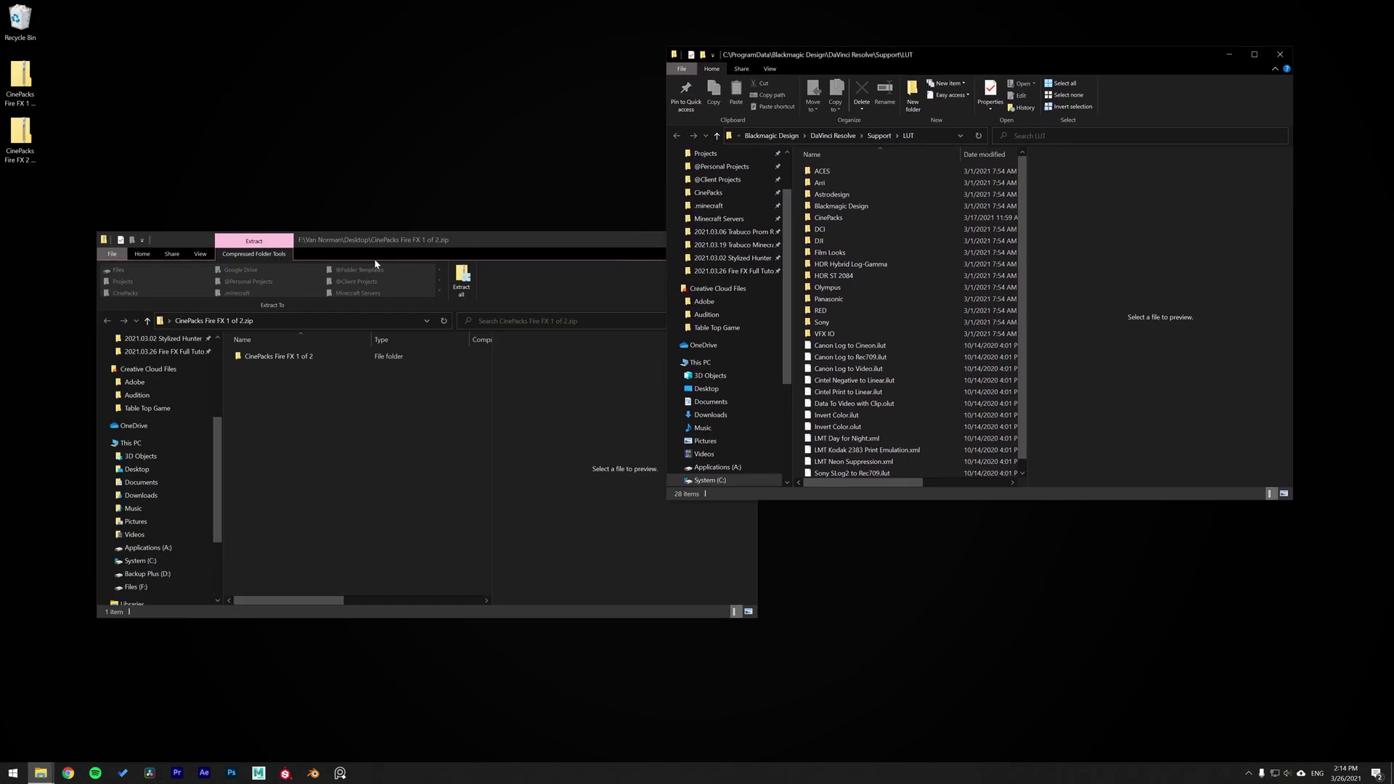
pyautogui.click(354, 238)
pyautogui.moveTo(355, 238); pyautogui.dragTo(292, 224)
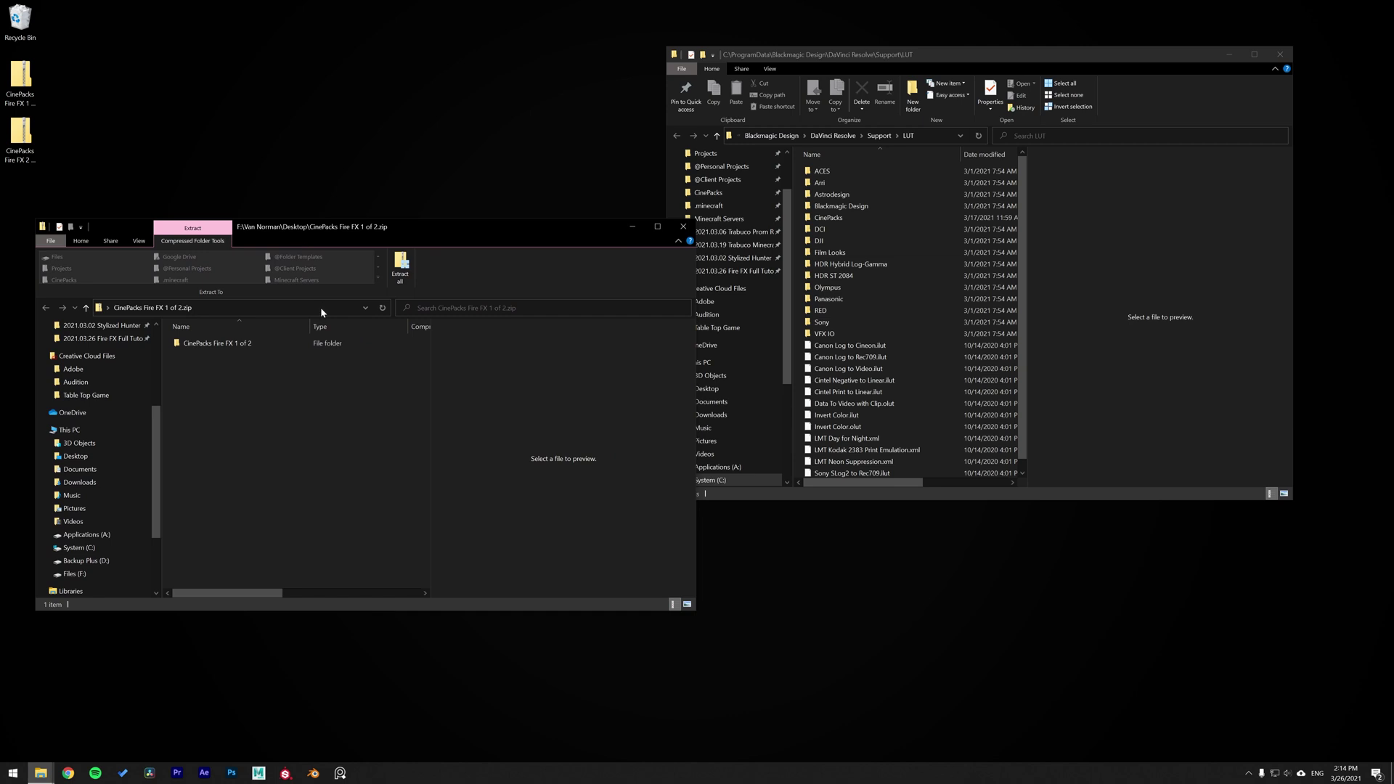
pyautogui.doubleClick(247, 345)
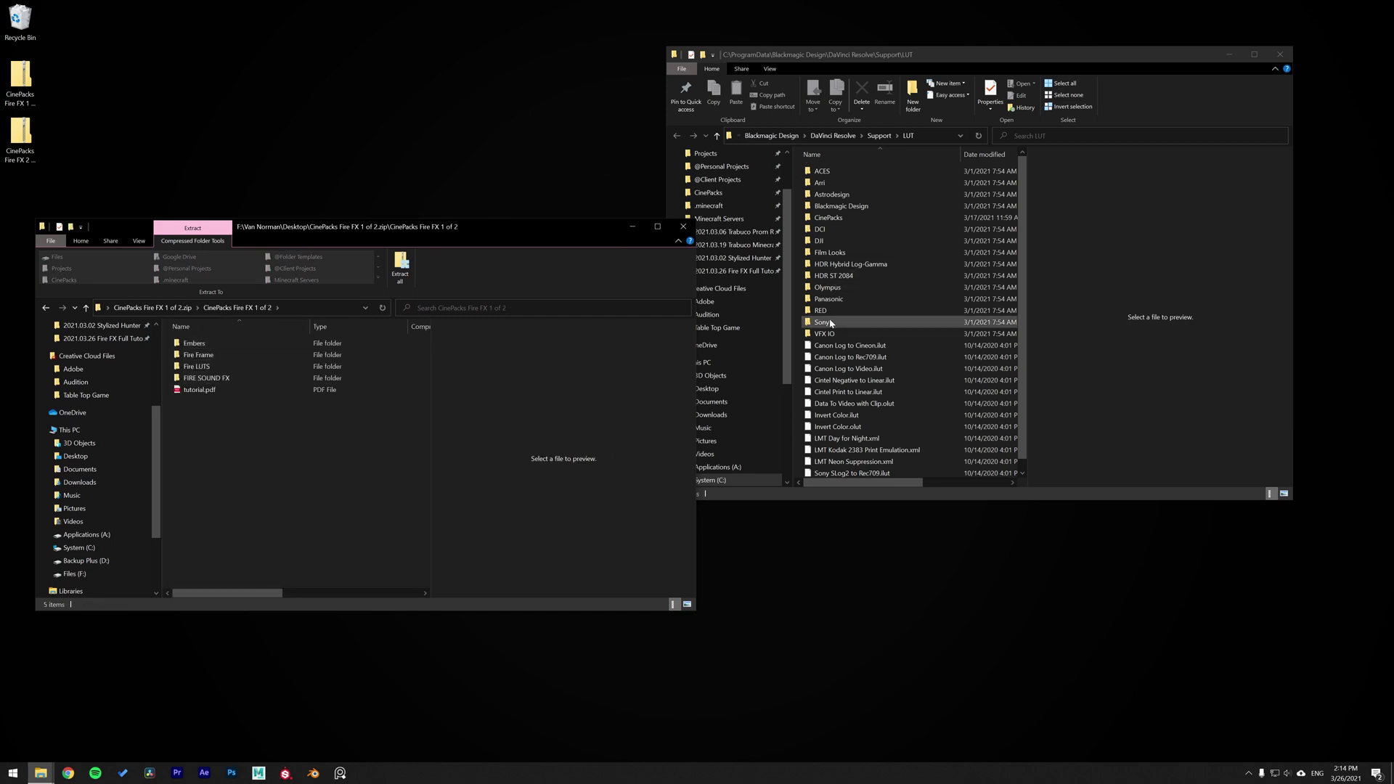
# Copy the Fire LUTS folder into the LUT\CinePacks folder, then return to Resolve
pyautogui.moveTo(955, 45); pyautogui.dragTo(946, 36)
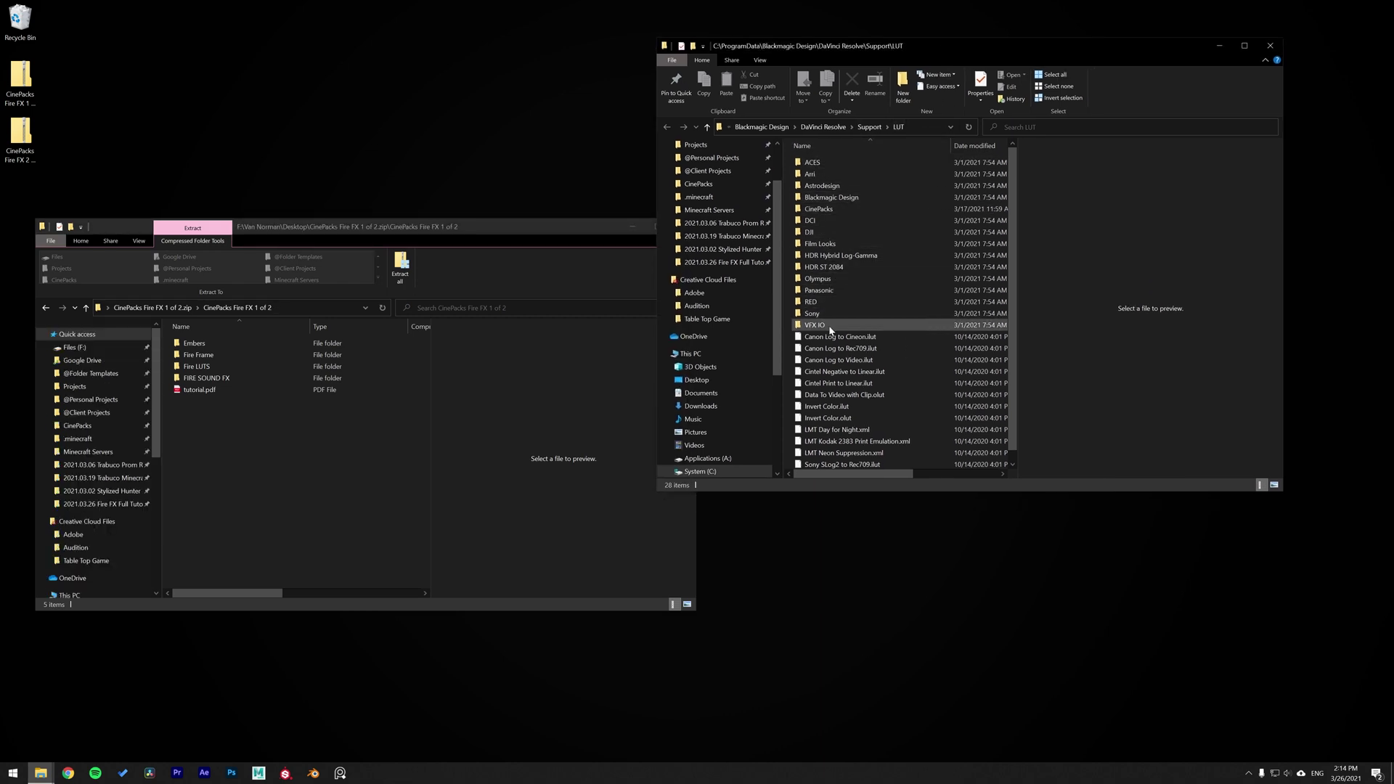
pyautogui.doubleClick(819, 210)
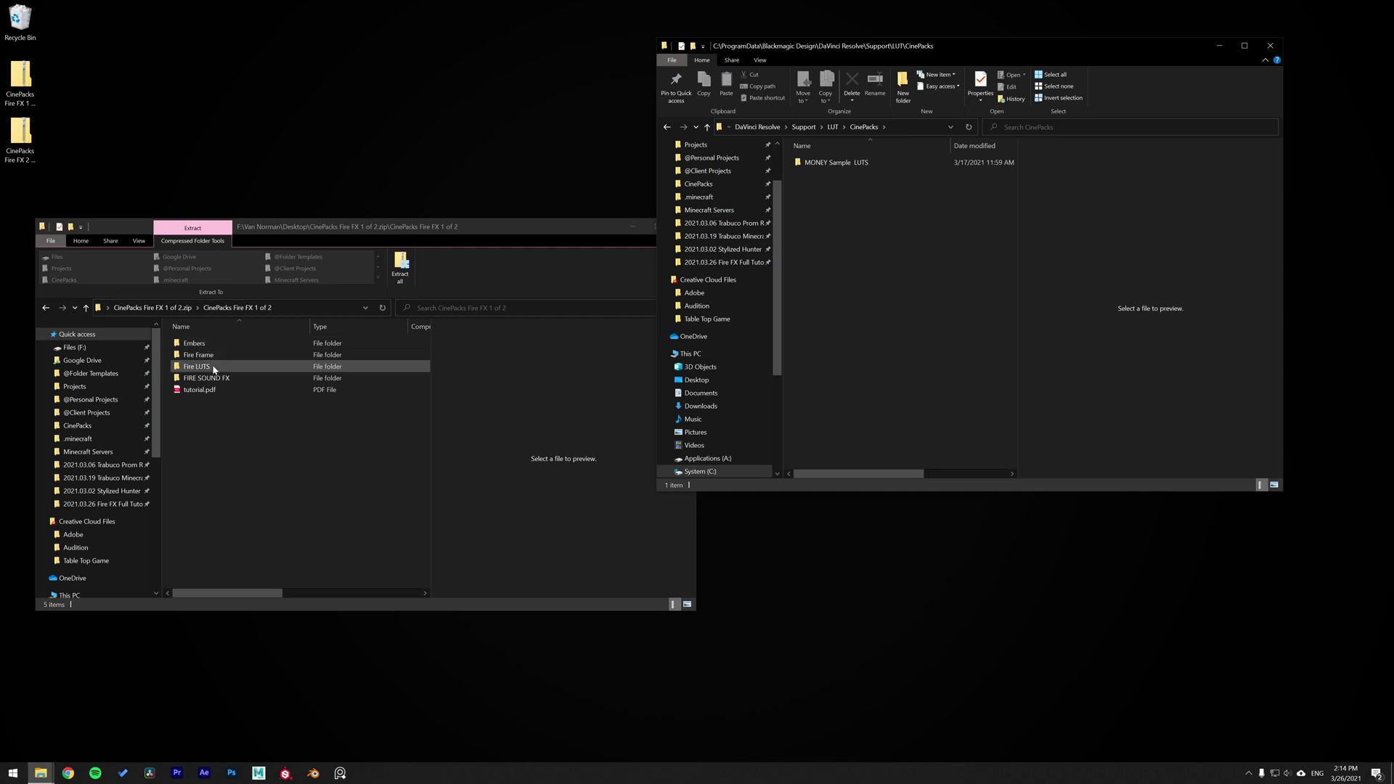
pyautogui.moveTo(196, 371); pyautogui.dragTo(900, 215)
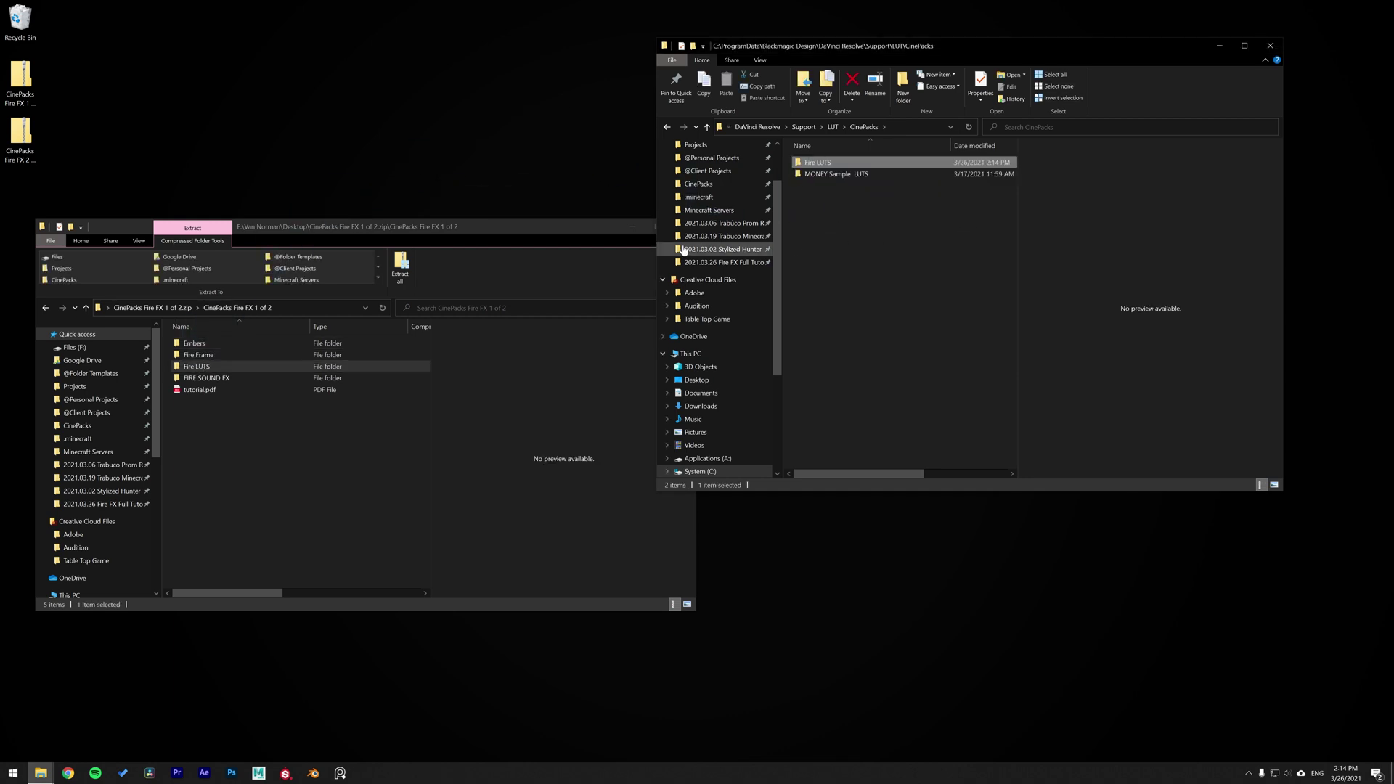
pyautogui.hotkey('alt', 'Tab')
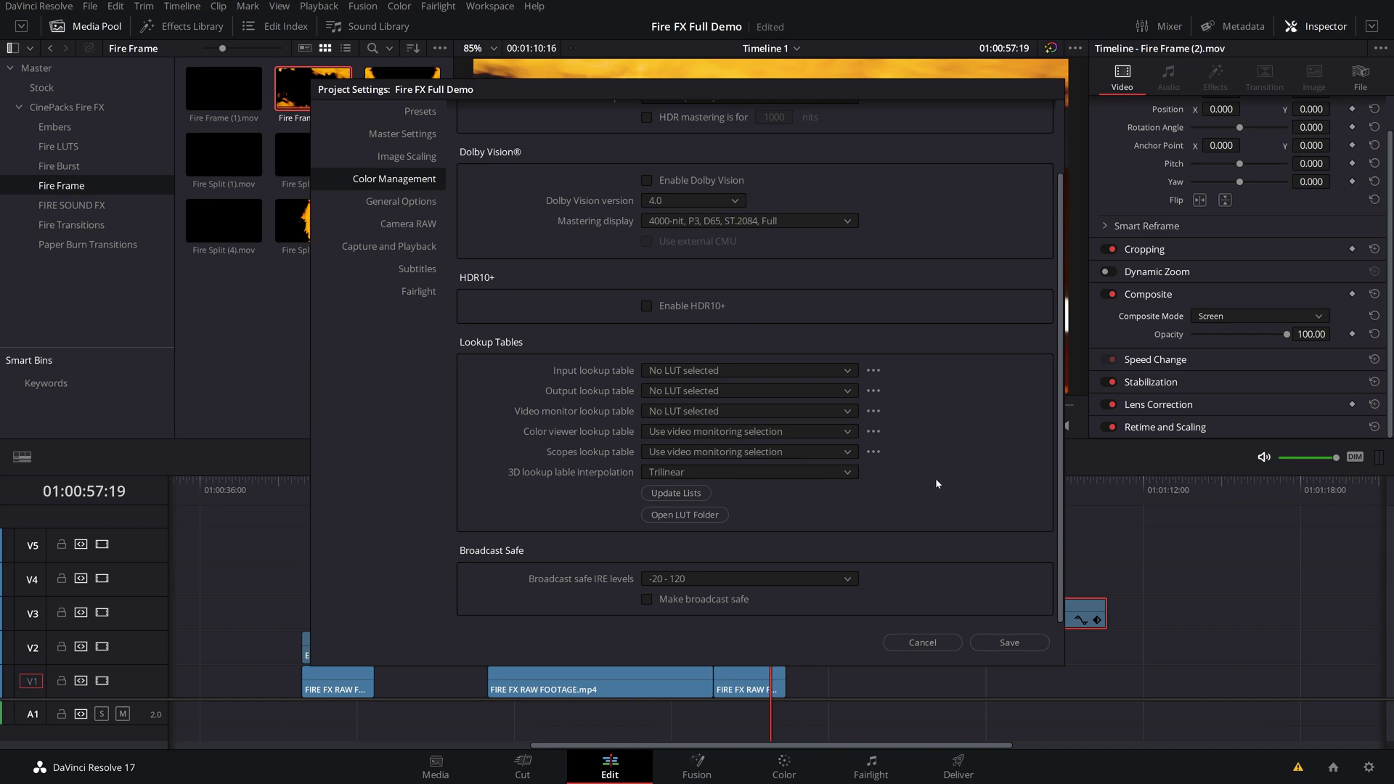
# Save the project settings and set the playhead back to 01:00:57:08 on the Fire Frame clip
pyautogui.click(1009, 642)
pyautogui.click(759, 485)
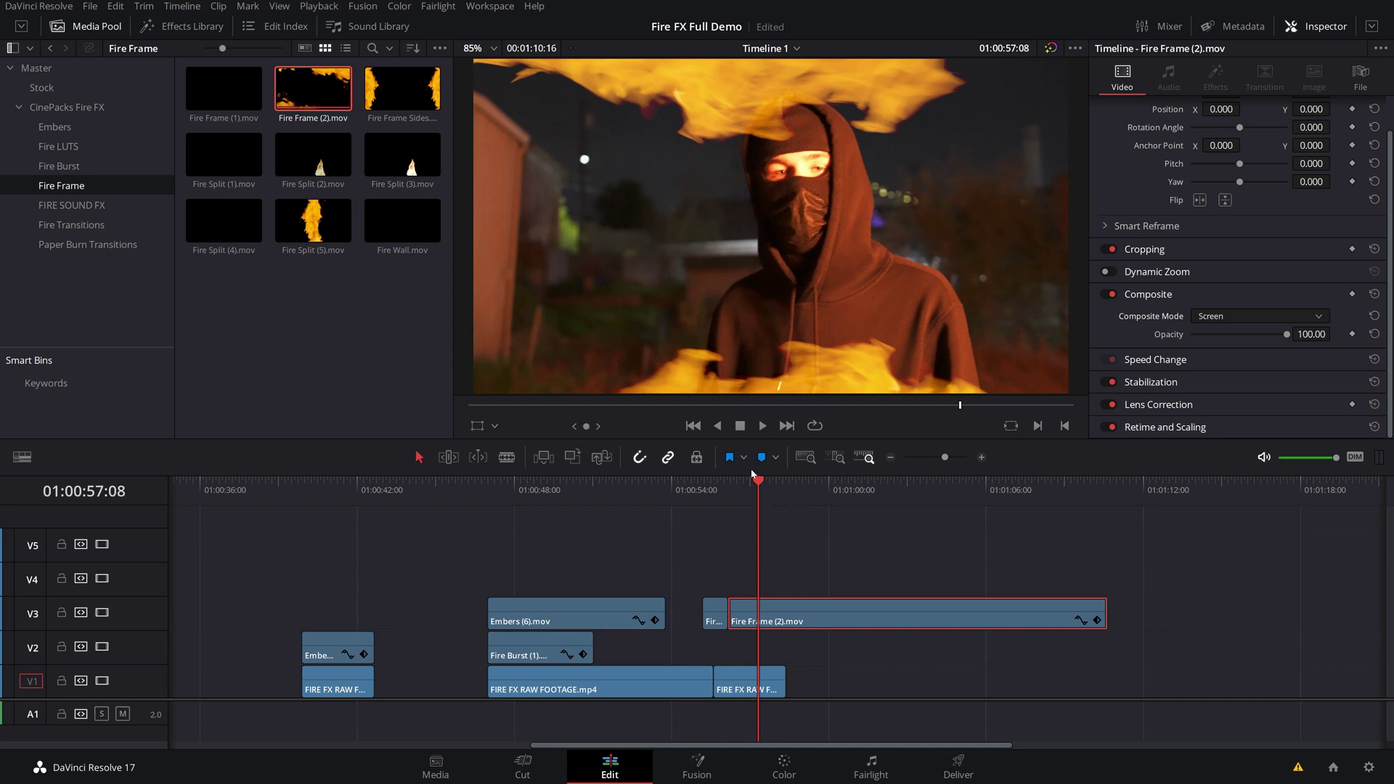
pyautogui.click(757, 482)
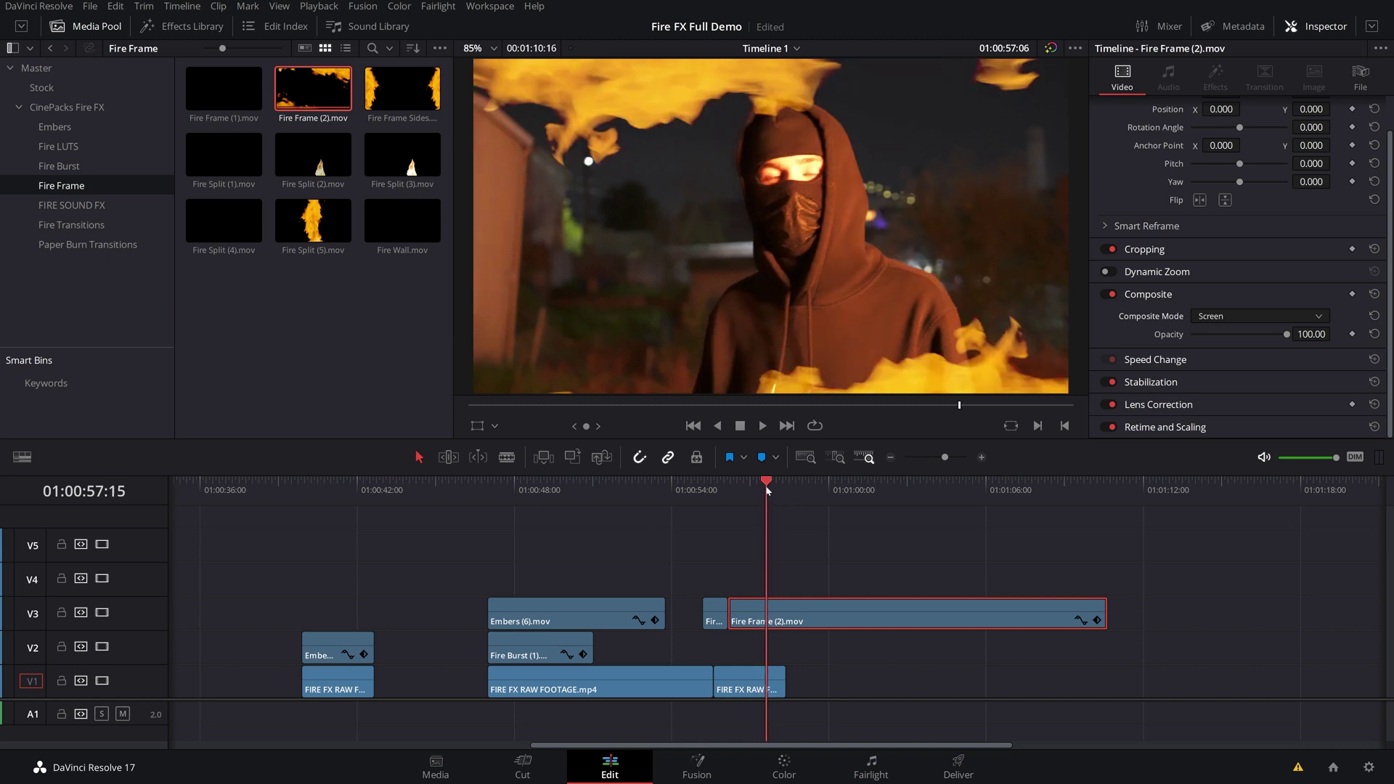
pyautogui.moveTo(764, 490); pyautogui.dragTo(759, 490)
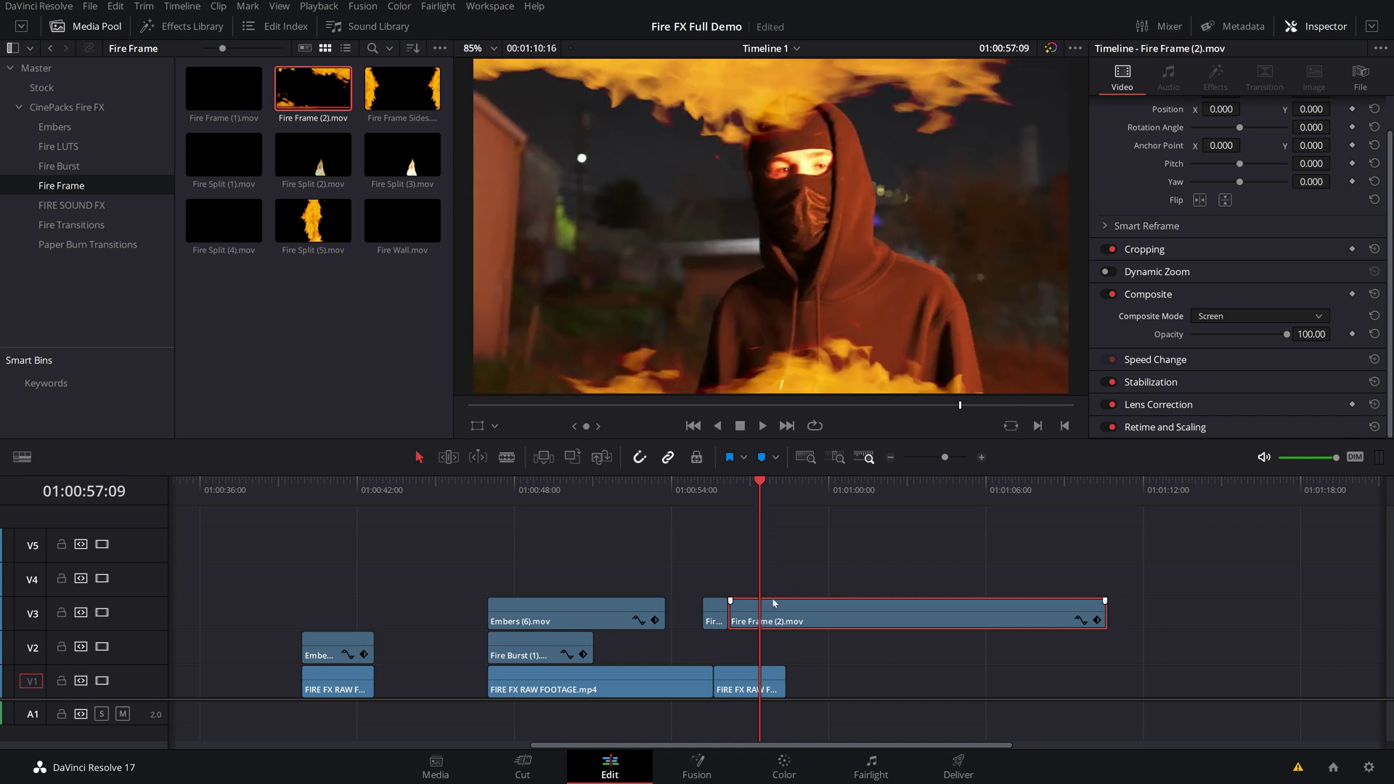
pyautogui.press('Left')
# Switch to the Color page and hide the Clips strip and the Open FX library
pyautogui.click(783, 770)
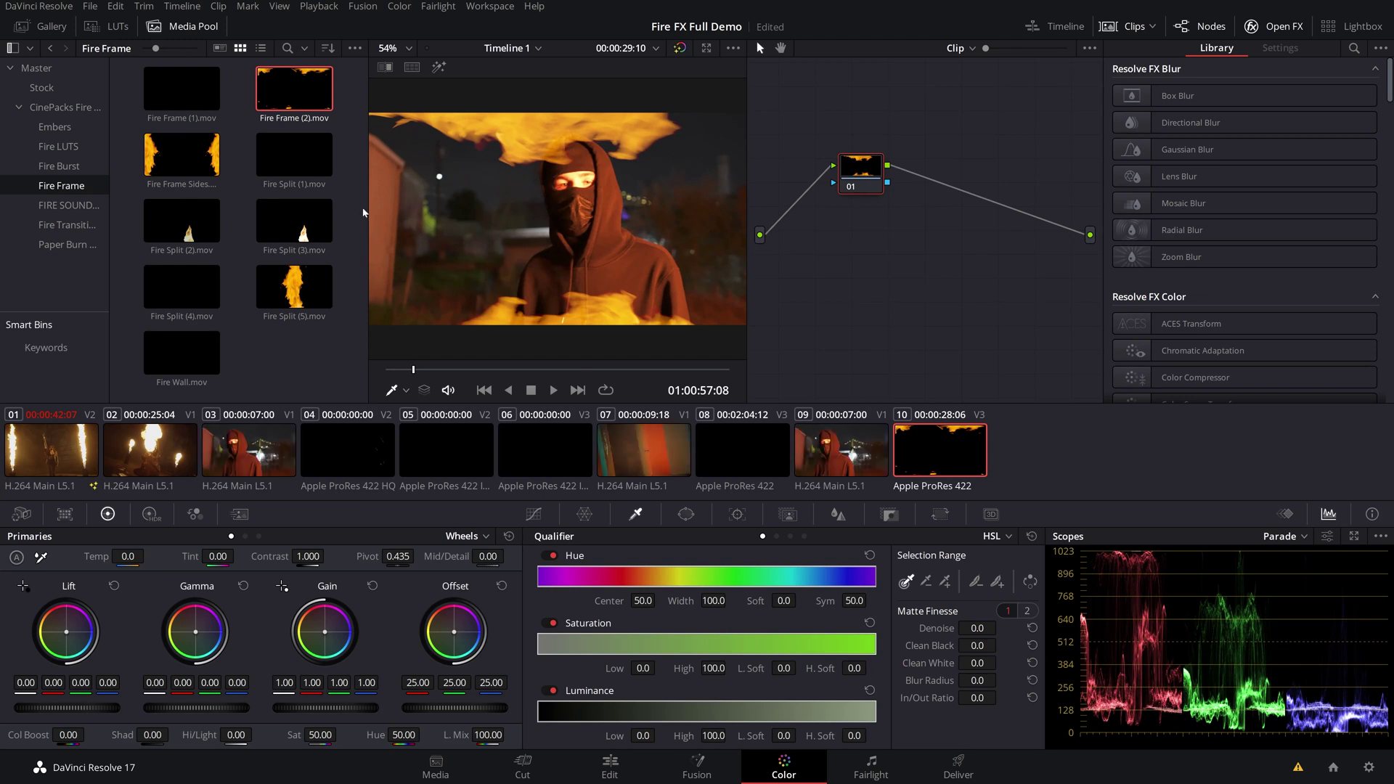
pyautogui.click(1150, 29)
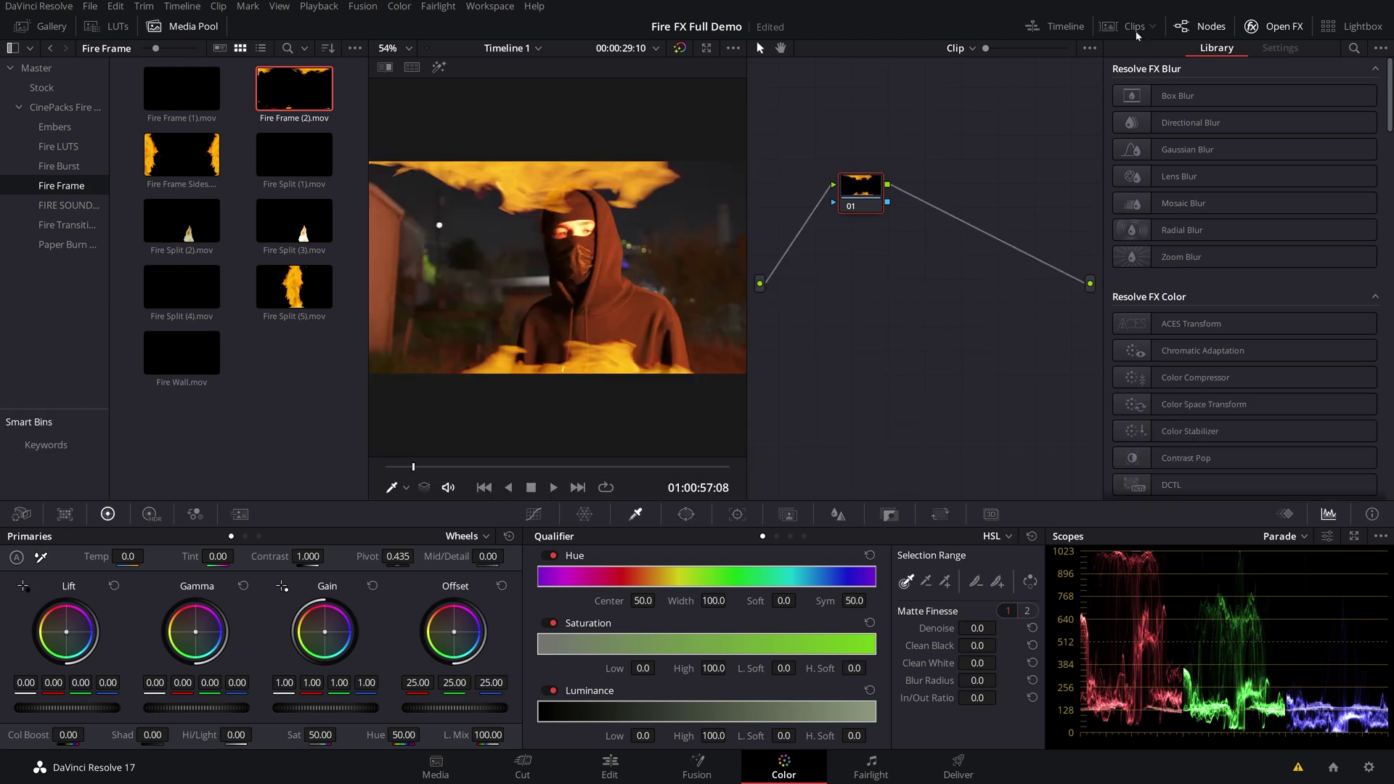
pyautogui.click(1274, 26)
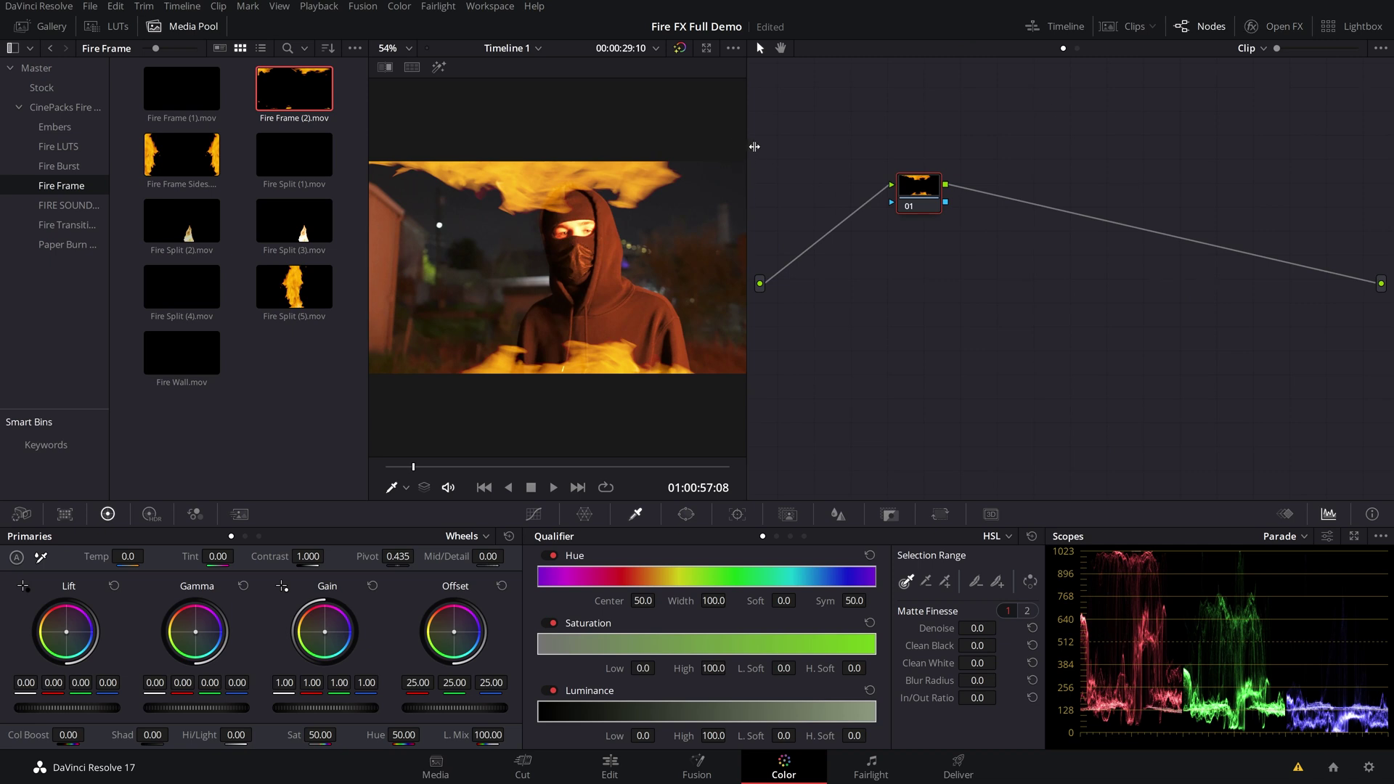
# Widen the viewer and show the CinePacks > Fire LUTS collection in the LUT browser
pyautogui.moveTo(769, 148); pyautogui.dragTo(894, 149)
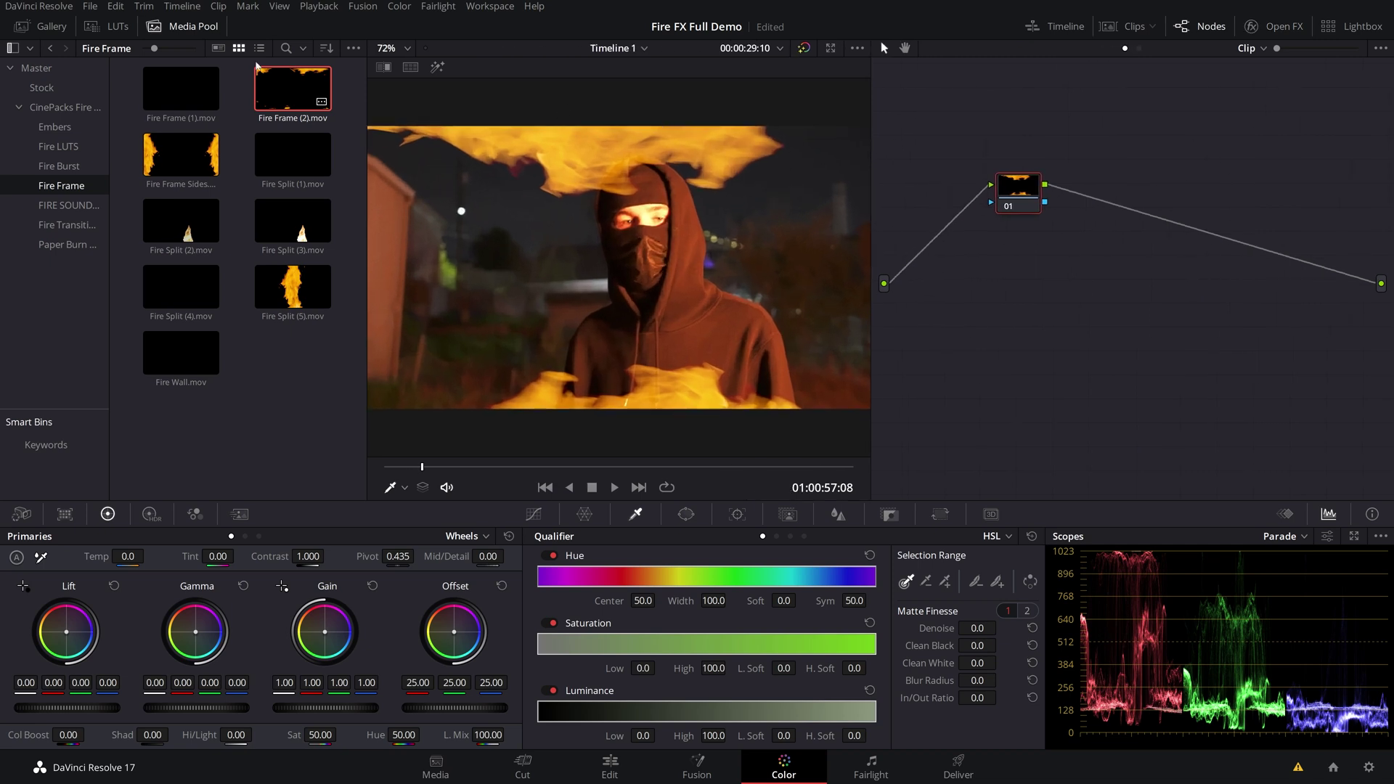
pyautogui.click(105, 28)
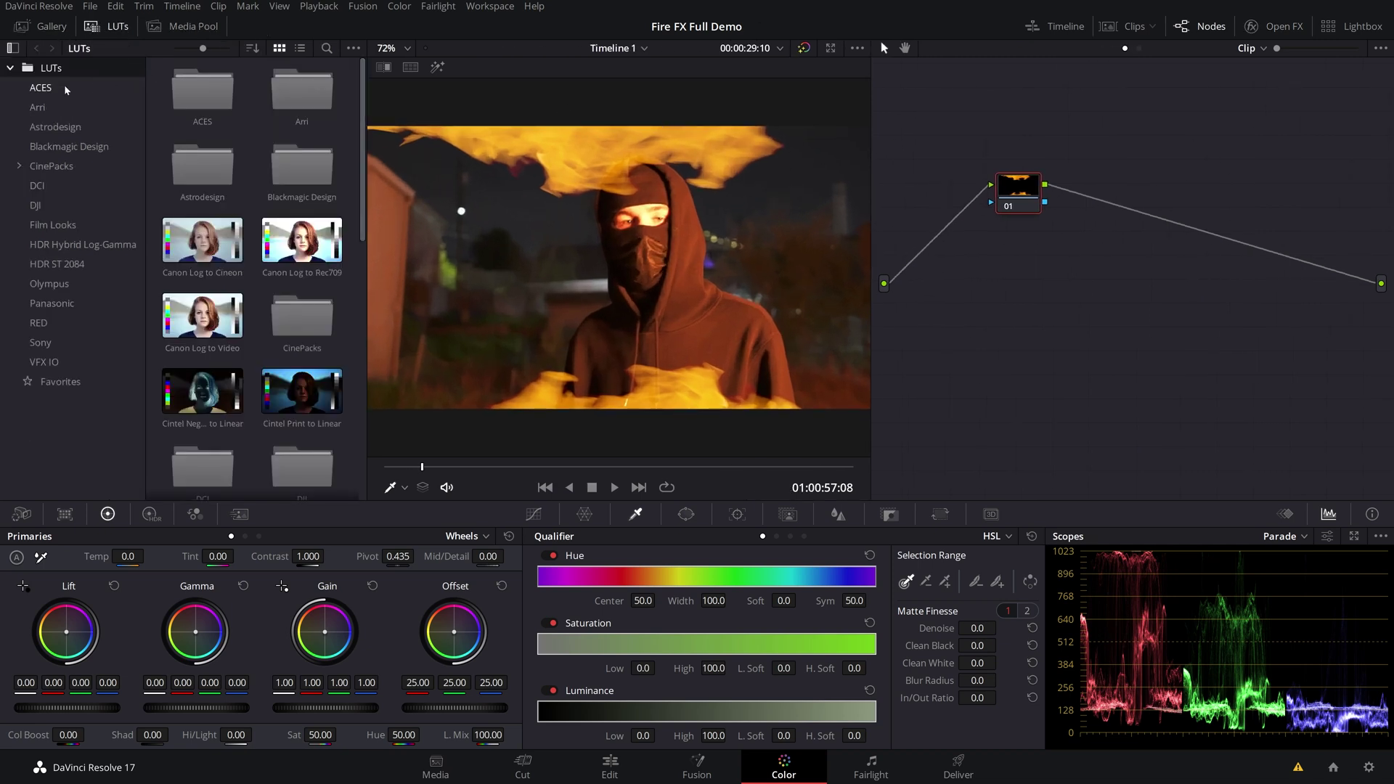
pyautogui.click(18, 166)
pyautogui.click(60, 188)
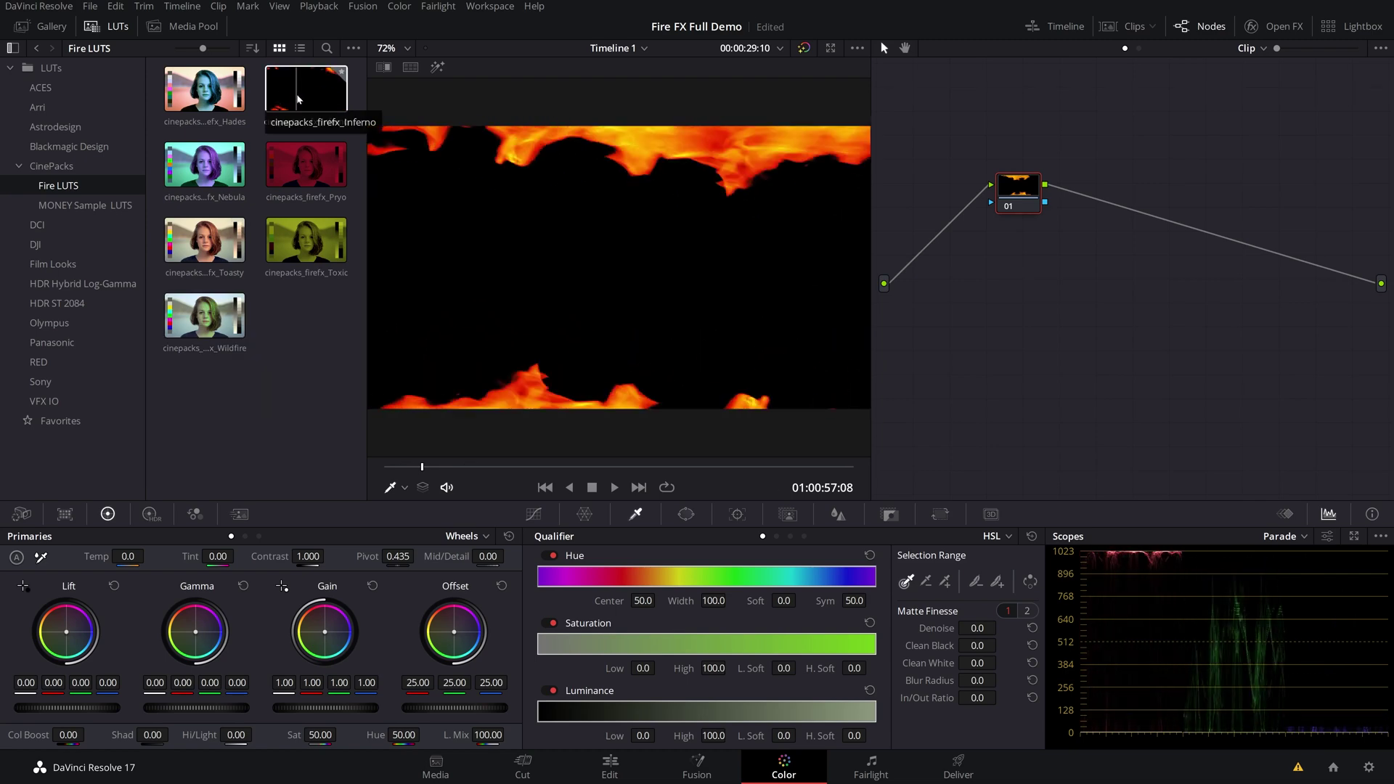
# Apply the cinepacks_firefx_Inferno LUT to node 01
pyautogui.rightClick(311, 92)
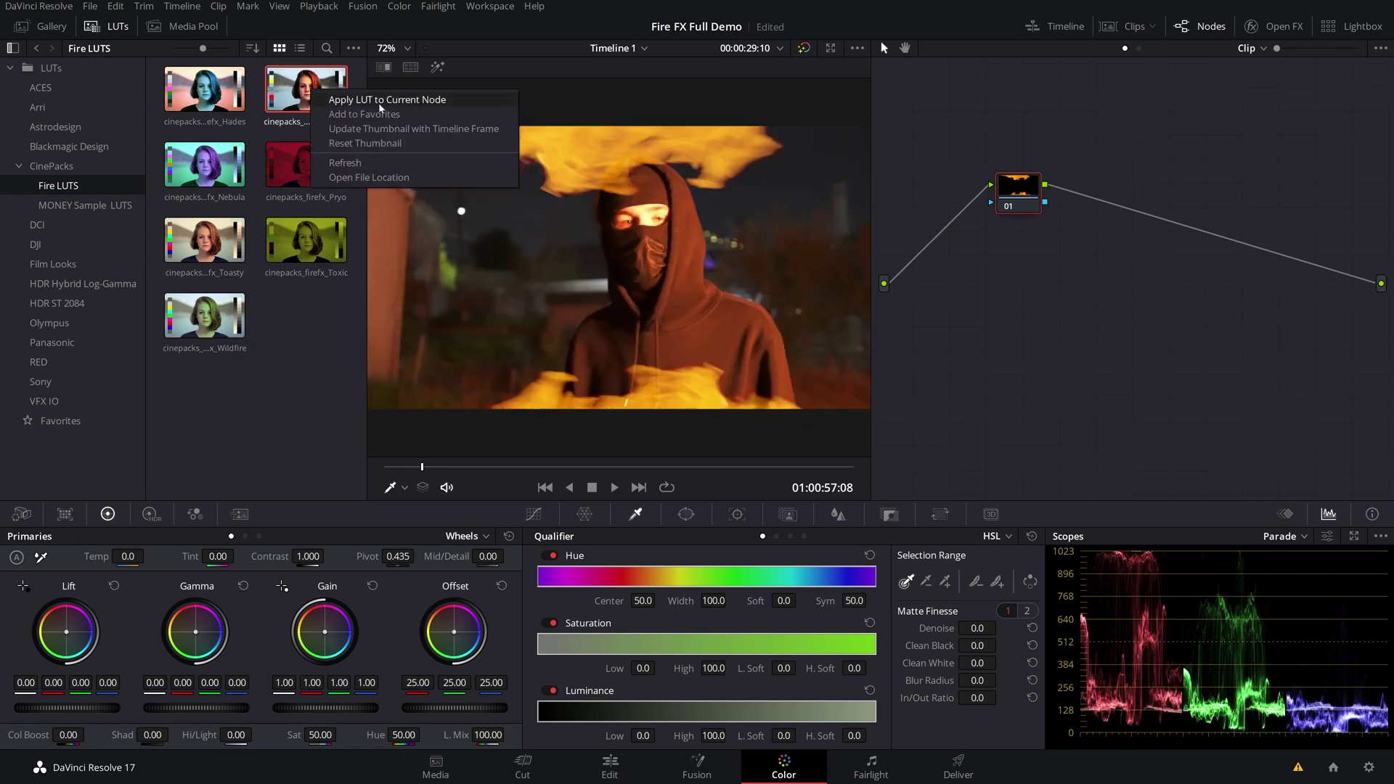
pyautogui.click(380, 101)
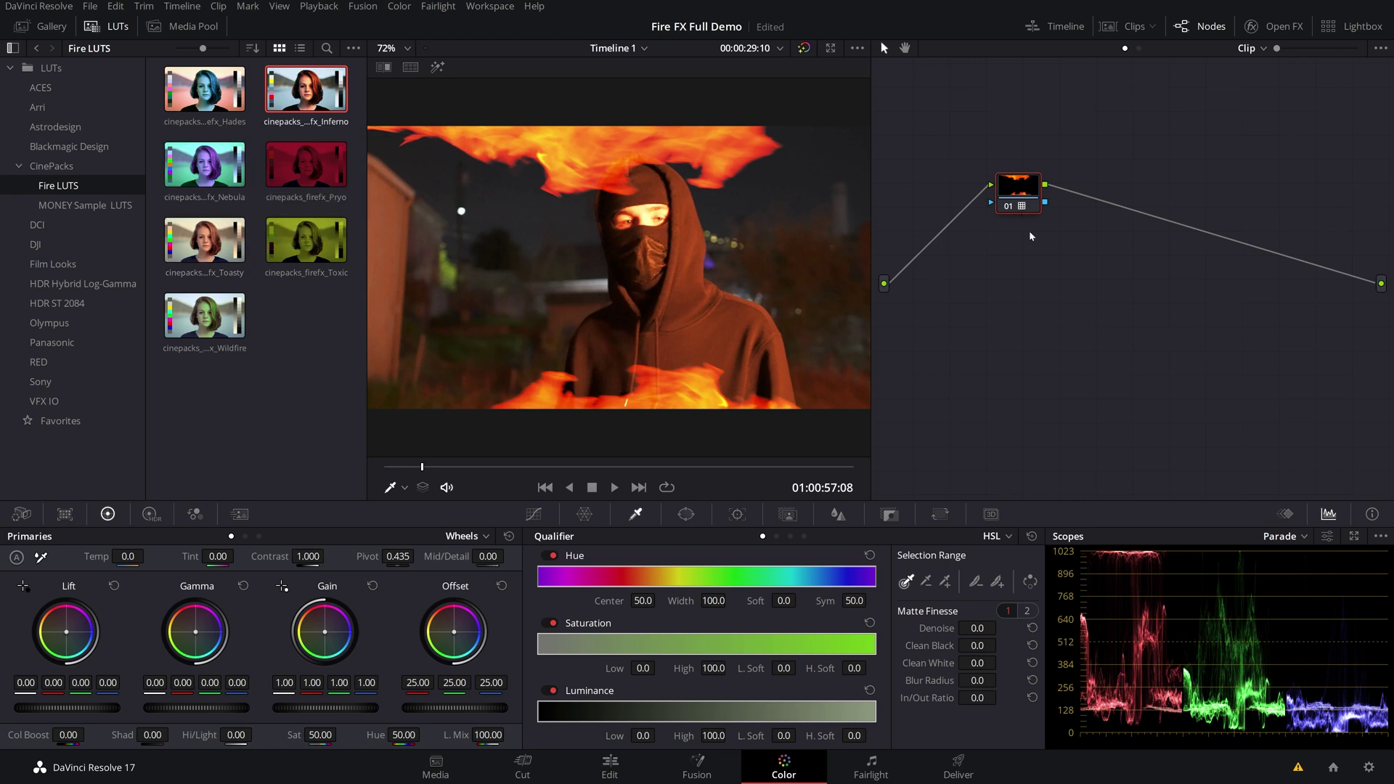
pyautogui.moveTo(1017, 185); pyautogui.dragTo(1027, 309)
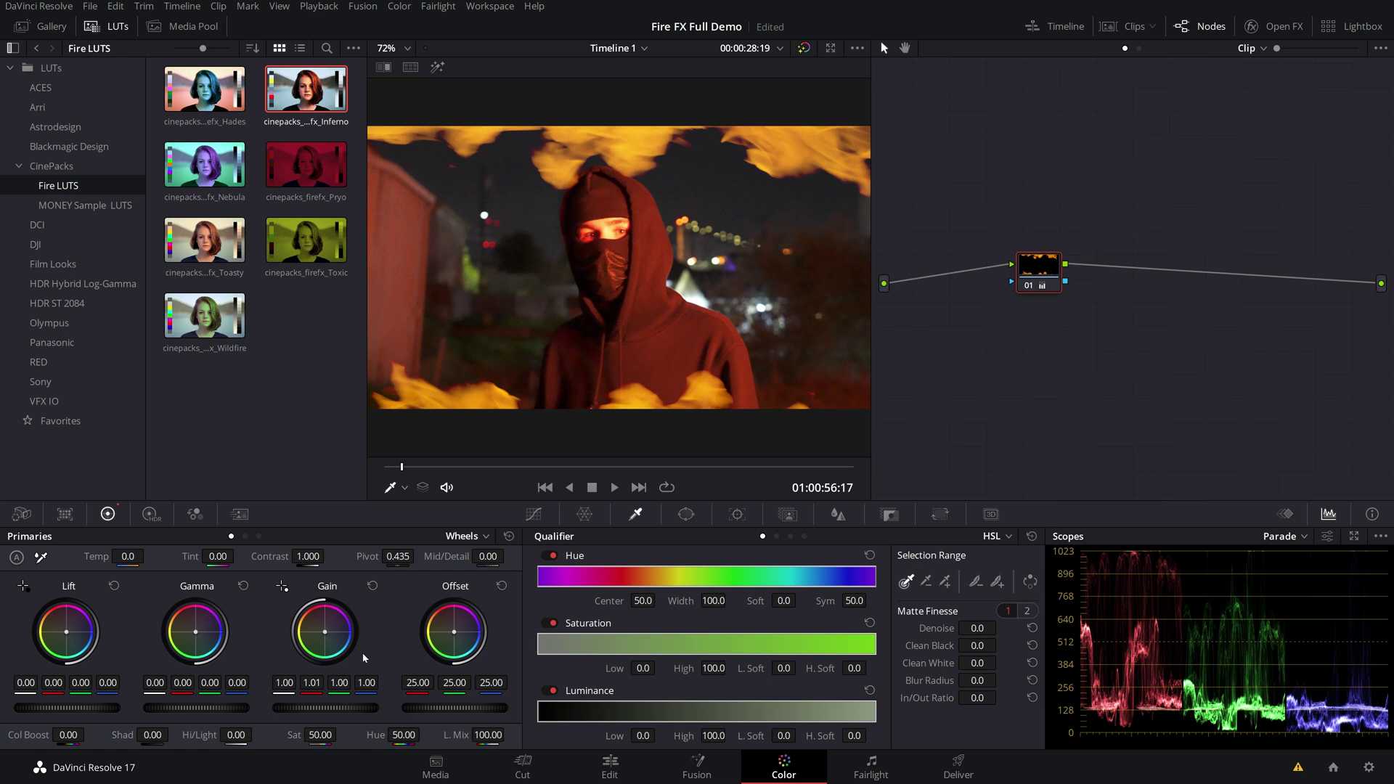
# Raise the hue to 76.60 toward purple, lower the gain, and return to the Edit page
pyautogui.moveTo(404, 736); pyautogui.dragTo(424, 735)
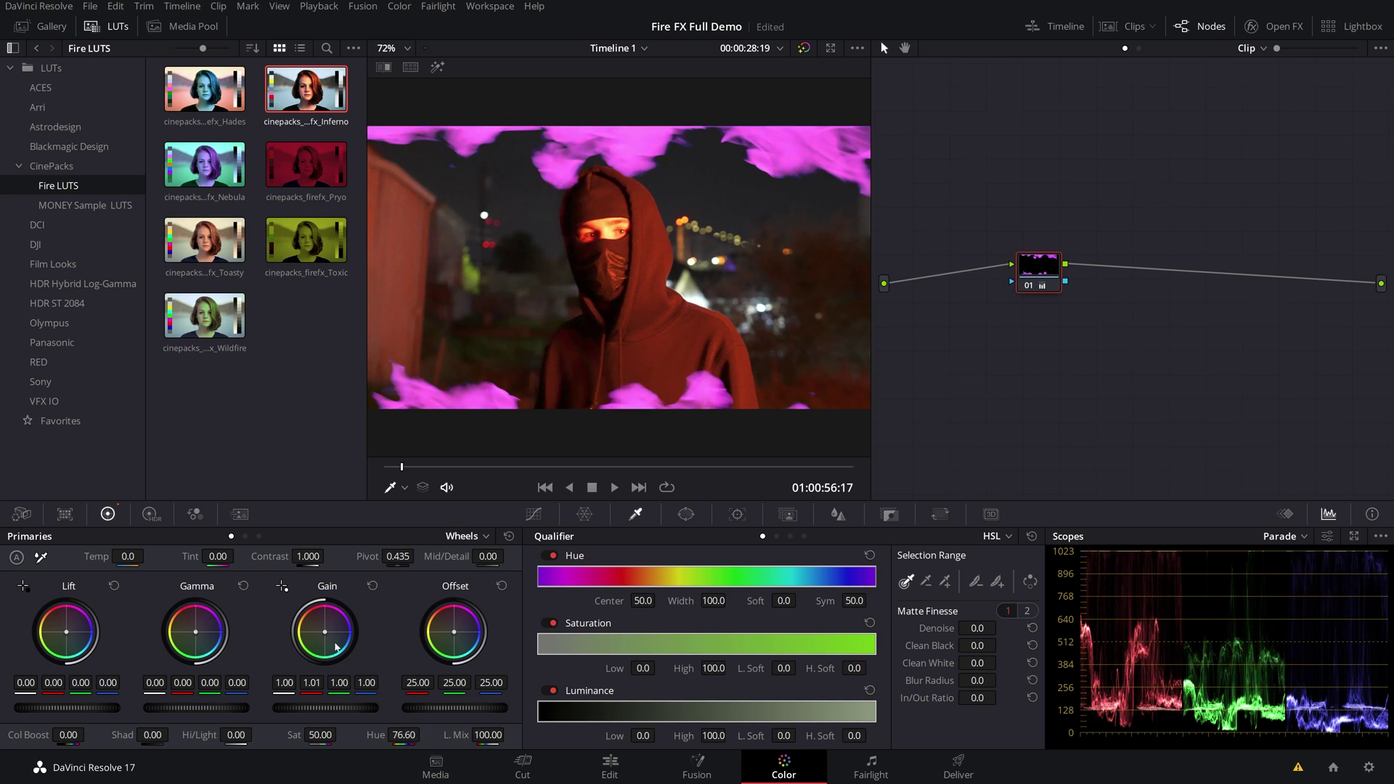
pyautogui.moveTo(324, 708); pyautogui.dragTo(311, 708)
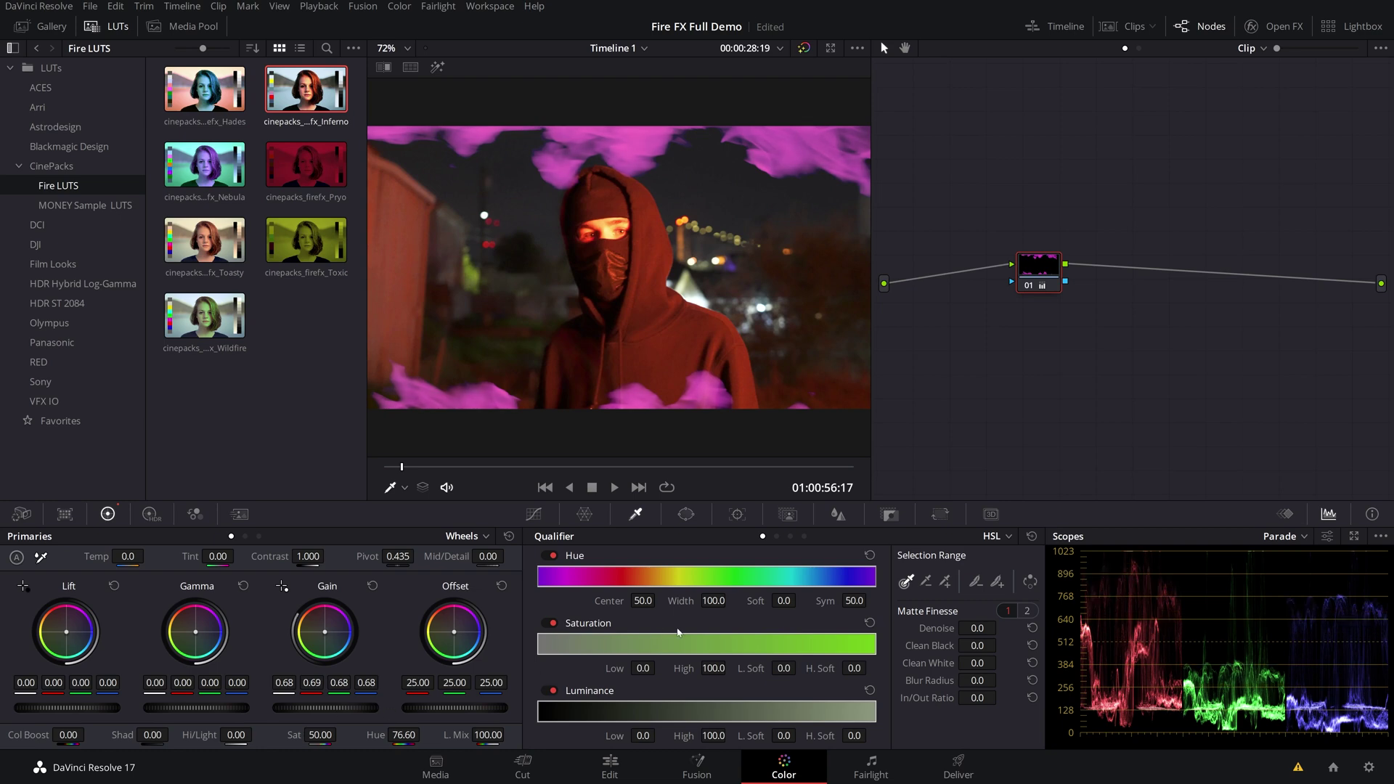
pyautogui.hotkey('shift', '4')
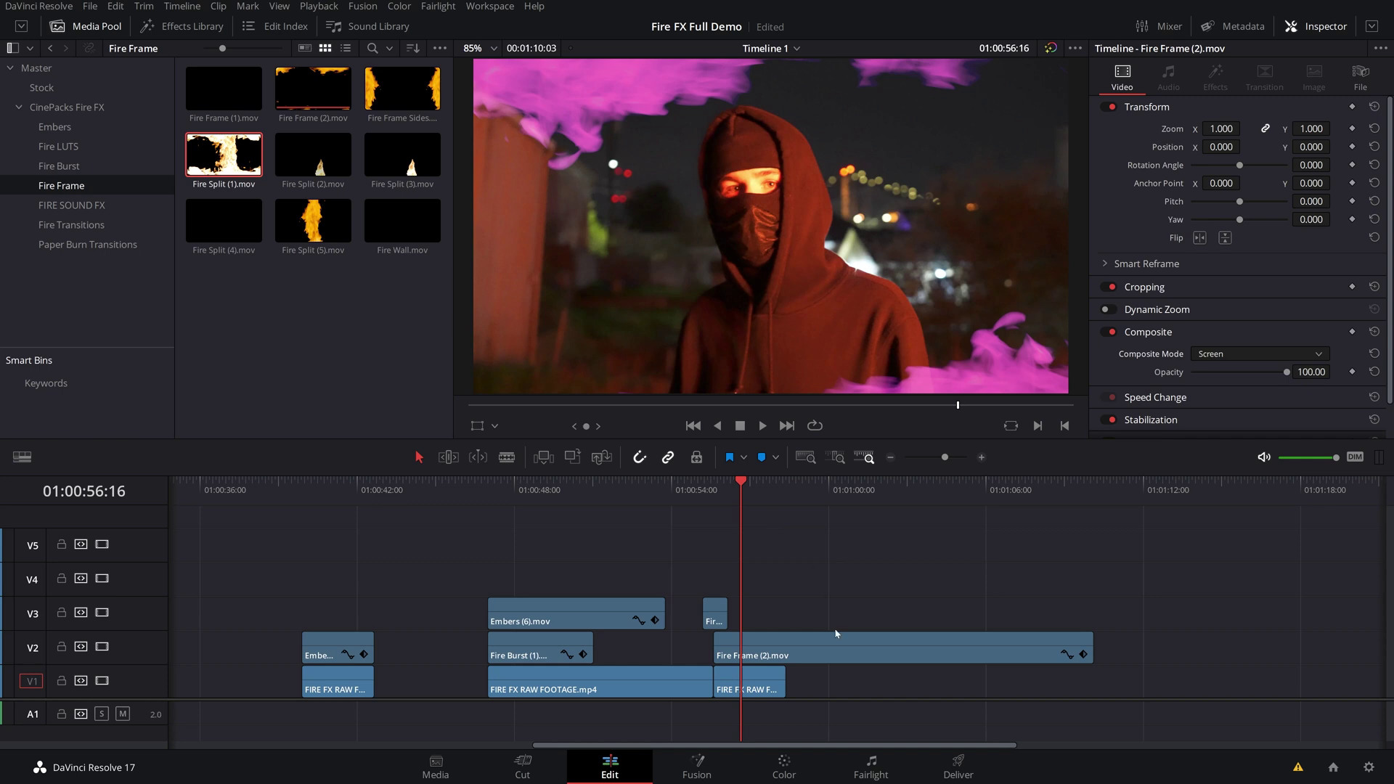
# Move Fire Frame (2).mov earlier on V2 and add Fire Split (1).mov to the timeline
pyautogui.moveTo(801, 648); pyautogui.dragTo(753, 648)
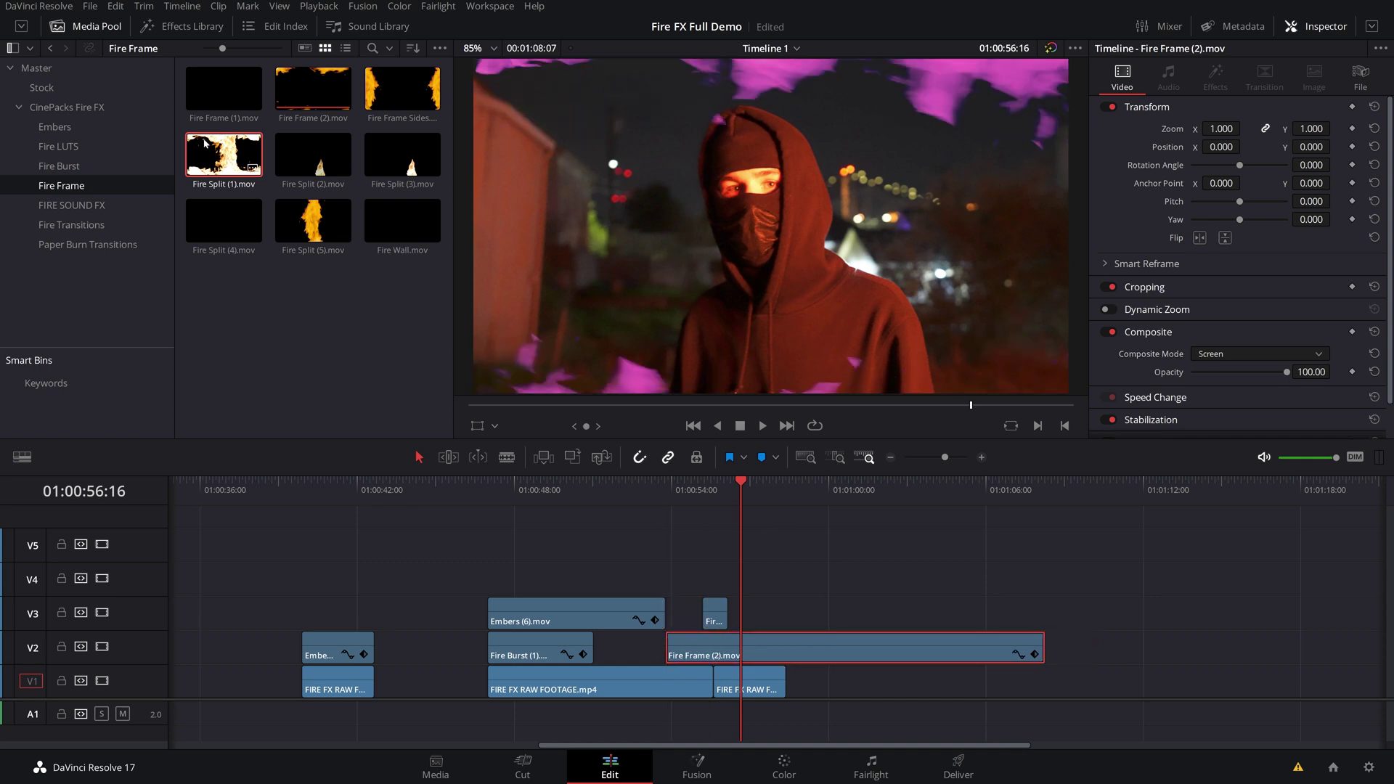
pyautogui.moveTo(212, 158); pyautogui.dragTo(1052, 650)
pyautogui.moveTo(1067, 497); pyautogui.dragTo(1196, 535)
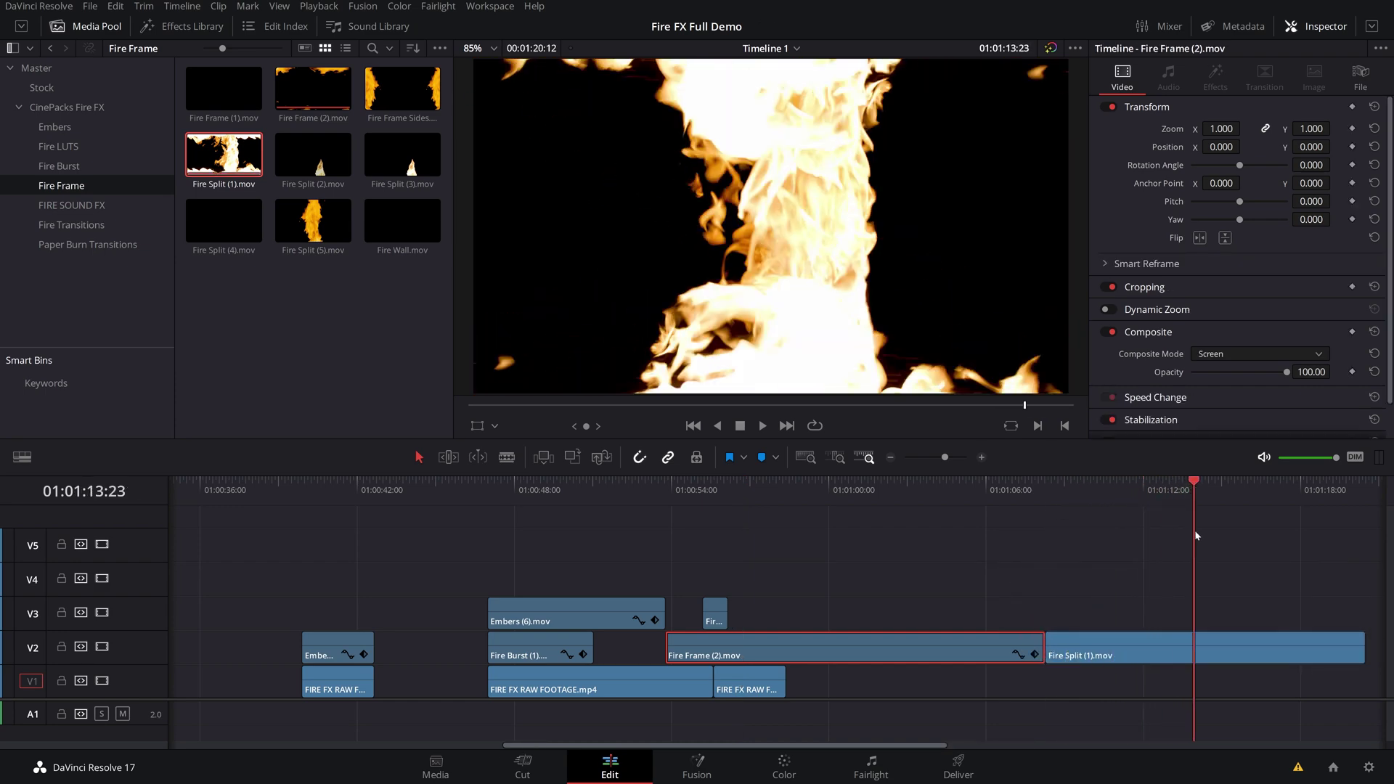
pyautogui.click(1134, 653)
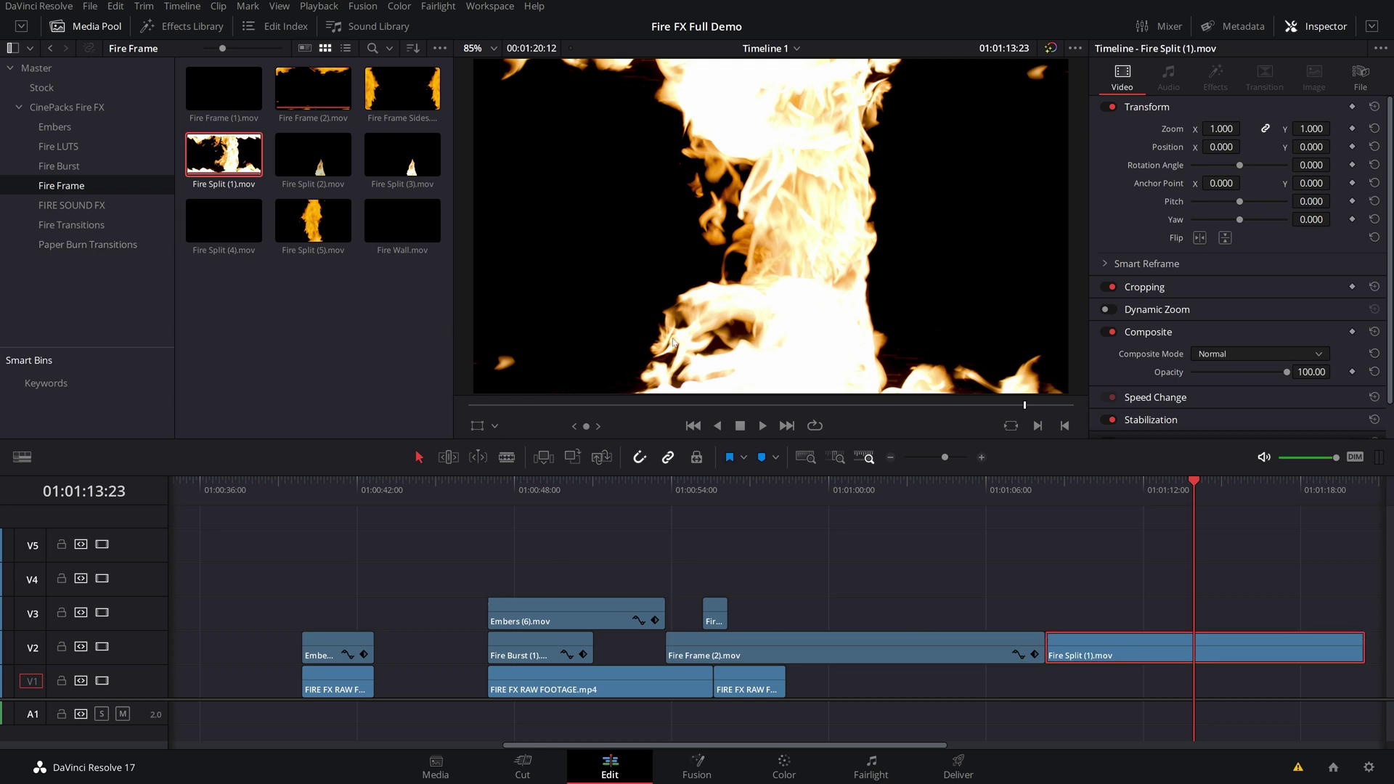
# Place a Stock raw footage clip under Fire Split and raise them to V3 and V4
pyautogui.click(42, 87)
pyautogui.moveTo(314, 98); pyautogui.dragTo(1046, 686)
pyautogui.moveTo(1059, 585)
pyautogui.mouseDown()
pyautogui.moveTo(1132, 698)
pyautogui.moveTo(1072, 602)
pyautogui.mouseUp()
pyautogui.moveTo(666, 748); pyautogui.dragTo(932, 748)
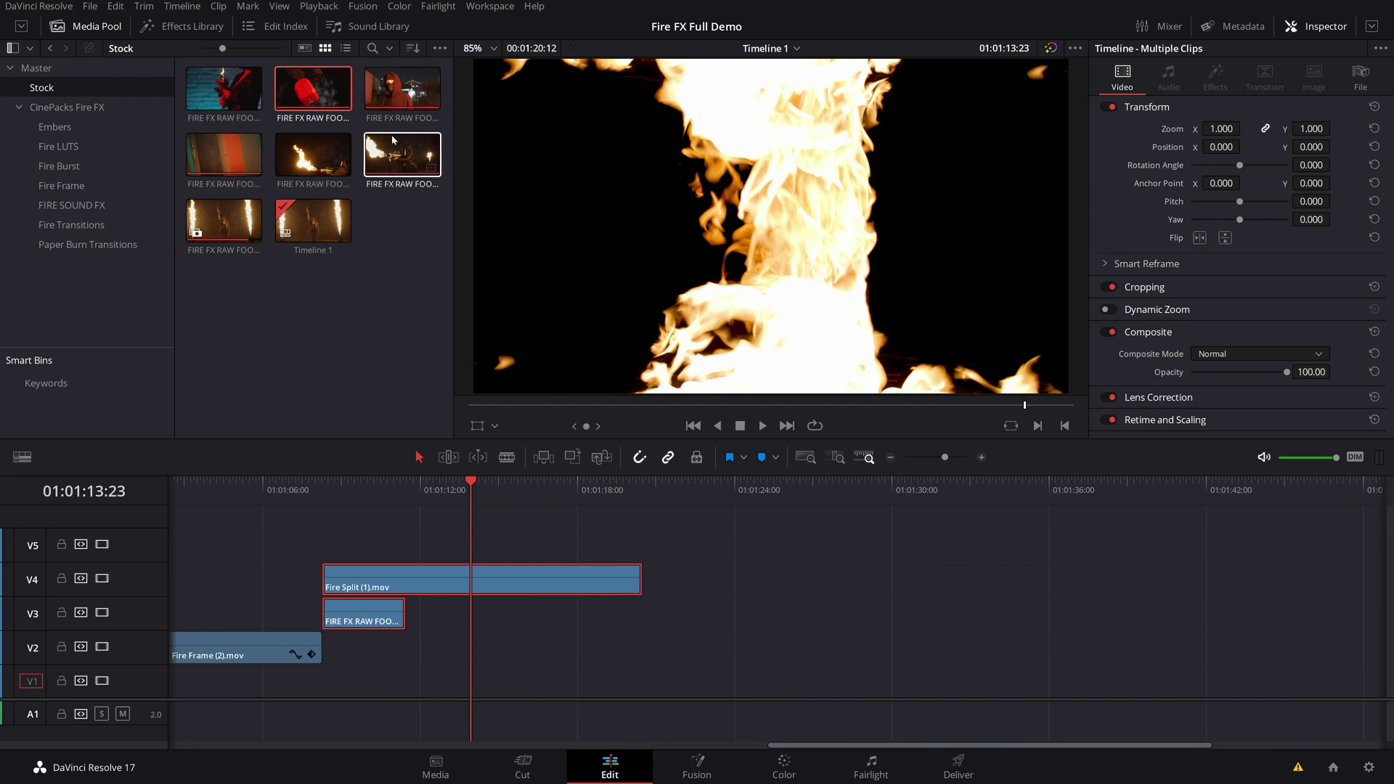
# Add another FIRE FX RAW FOOTAGE clip on V2 and park the playhead at 01:01:09:15
pyautogui.moveTo(399, 92); pyautogui.dragTo(355, 648)
pyautogui.click(358, 648)
pyautogui.click(376, 583)
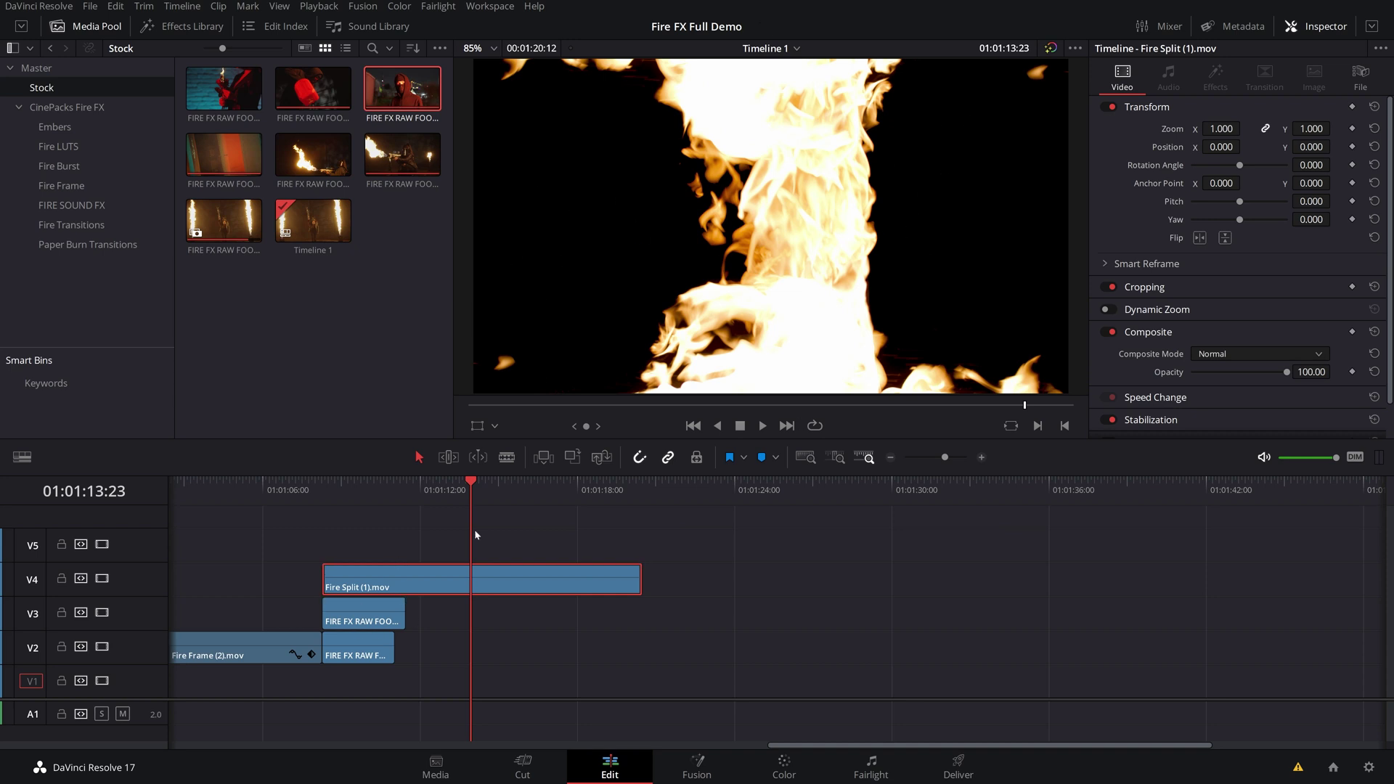
pyautogui.click(357, 485)
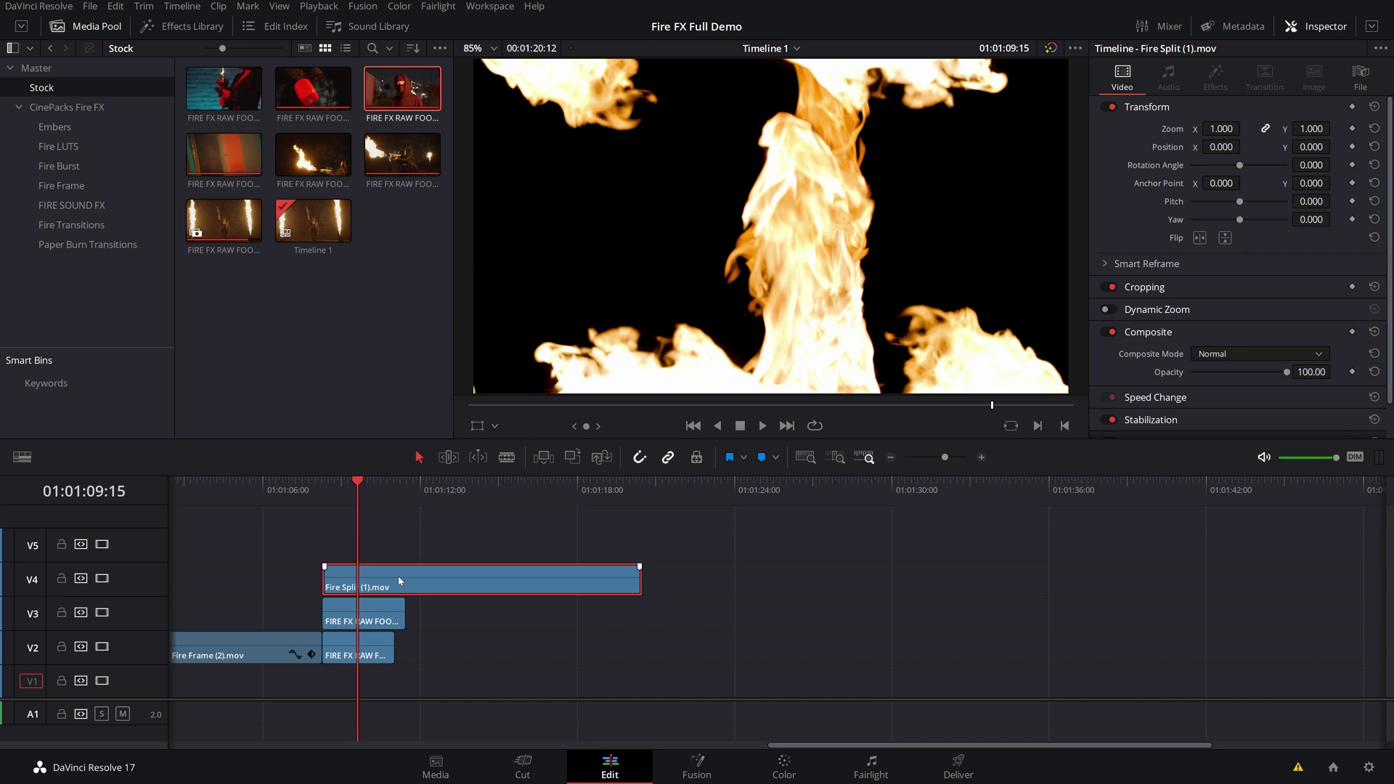
# Set Fire Split (1).mov's composite mode to Screen
pyautogui.click(1241, 352)
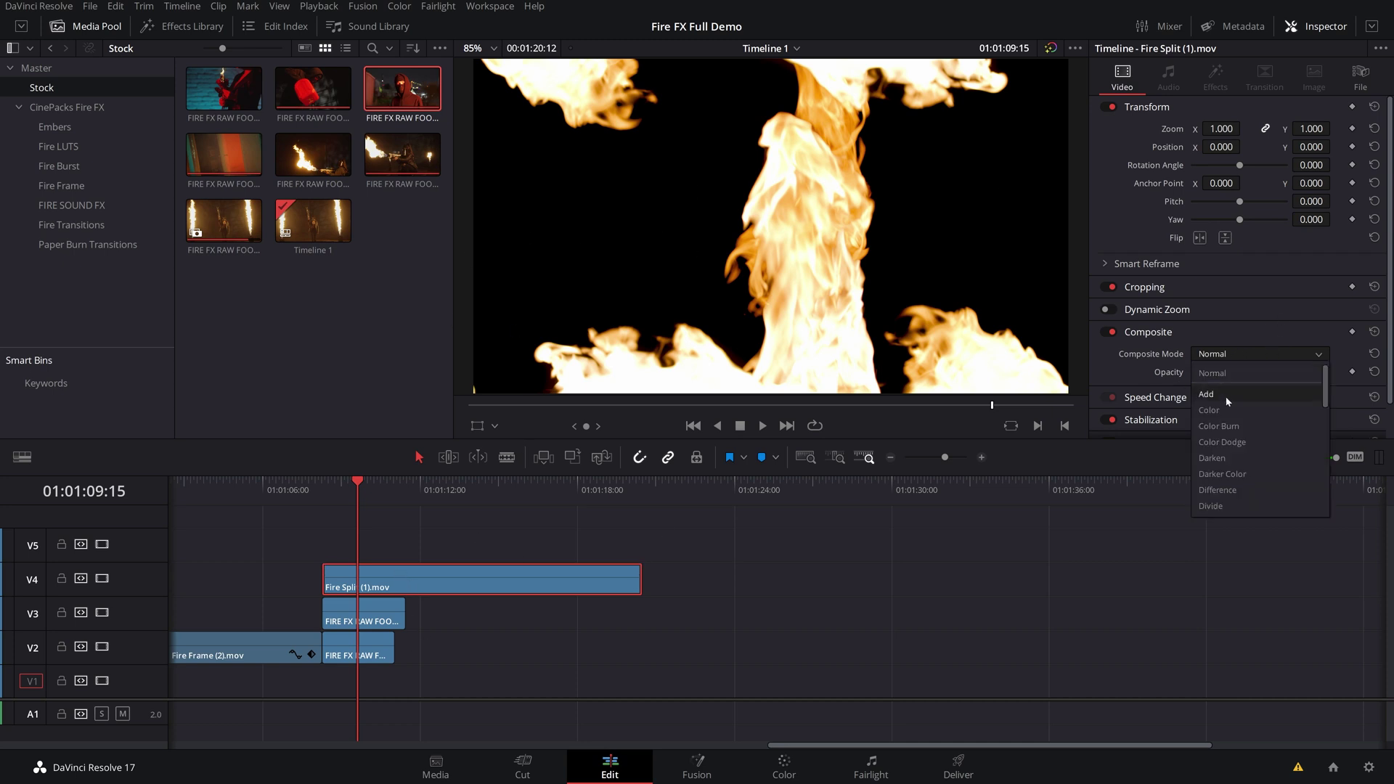
pyautogui.scroll(-6, 1228, 402)
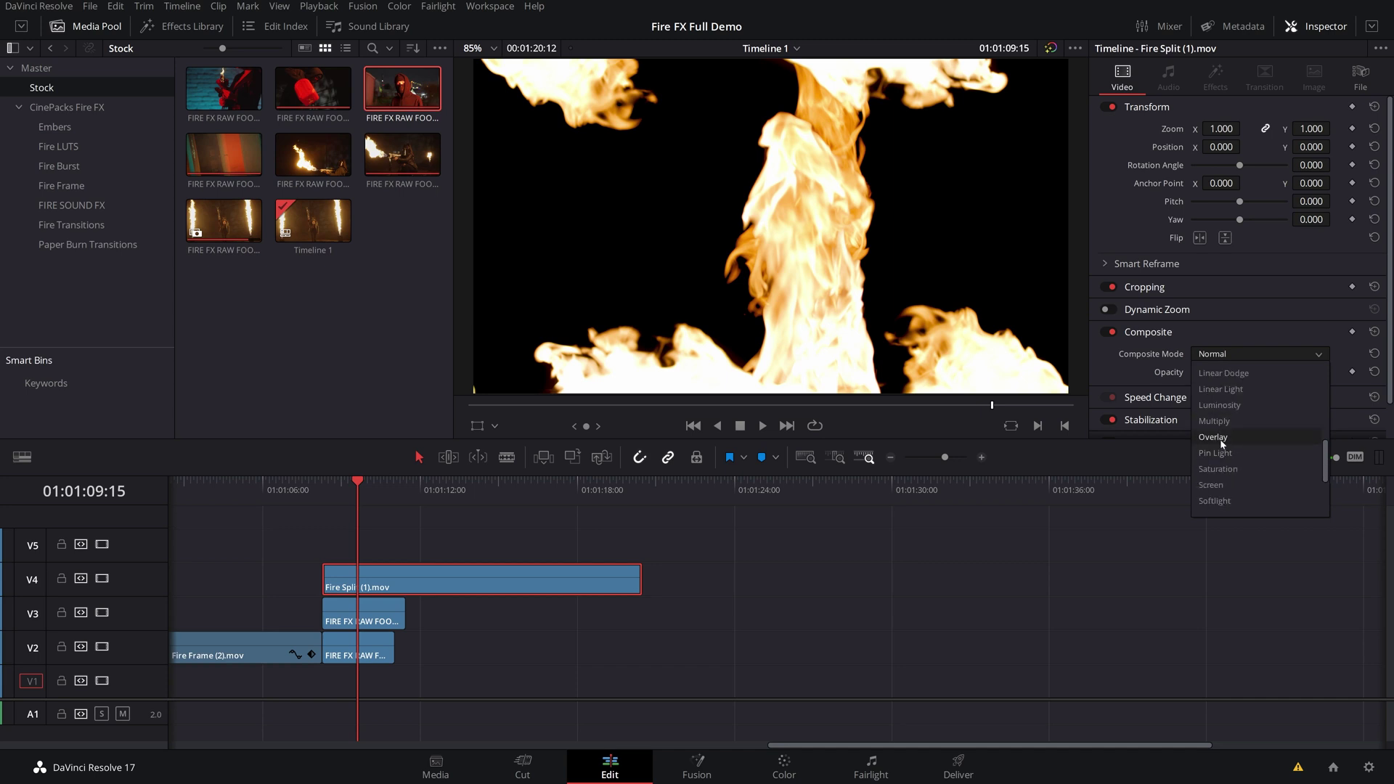
pyautogui.click(1211, 439)
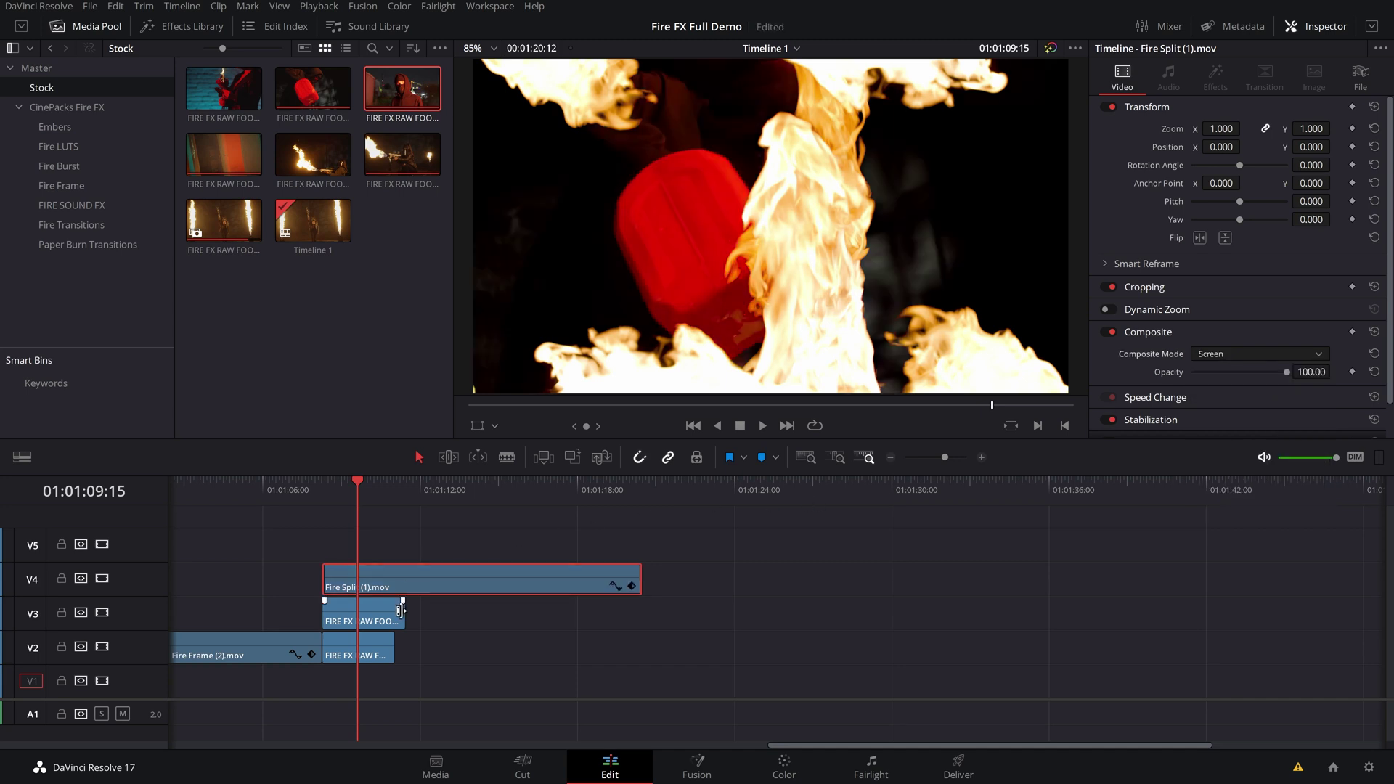
pyautogui.click(452, 637)
# Shift the V3 raw footage left to X -438.091 with the viewer's Transform overlay
pyautogui.click(368, 618)
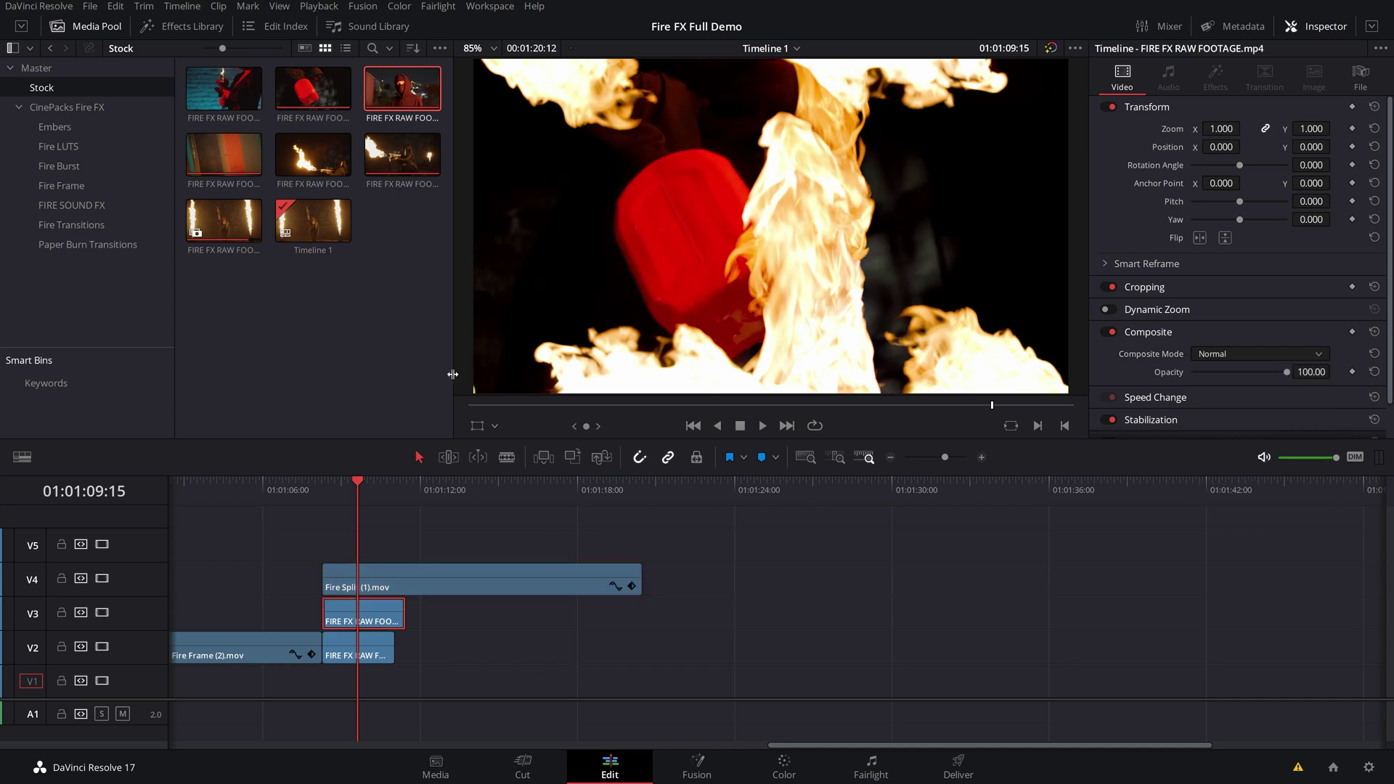
pyautogui.click(478, 428)
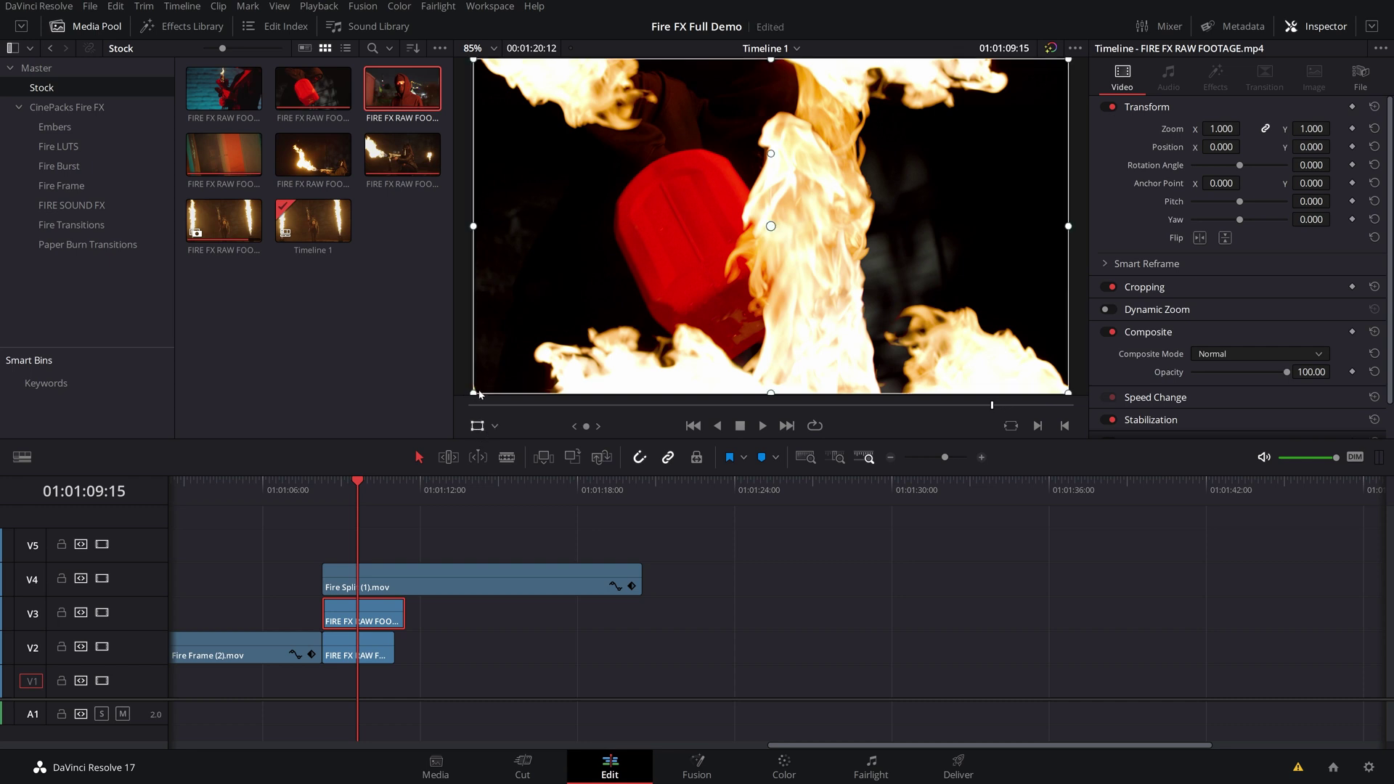
pyautogui.moveTo(950, 291); pyautogui.dragTo(815, 310)
# Crop the right side off the V3 footage using the viewer's Crop overlay
pyautogui.click(479, 426)
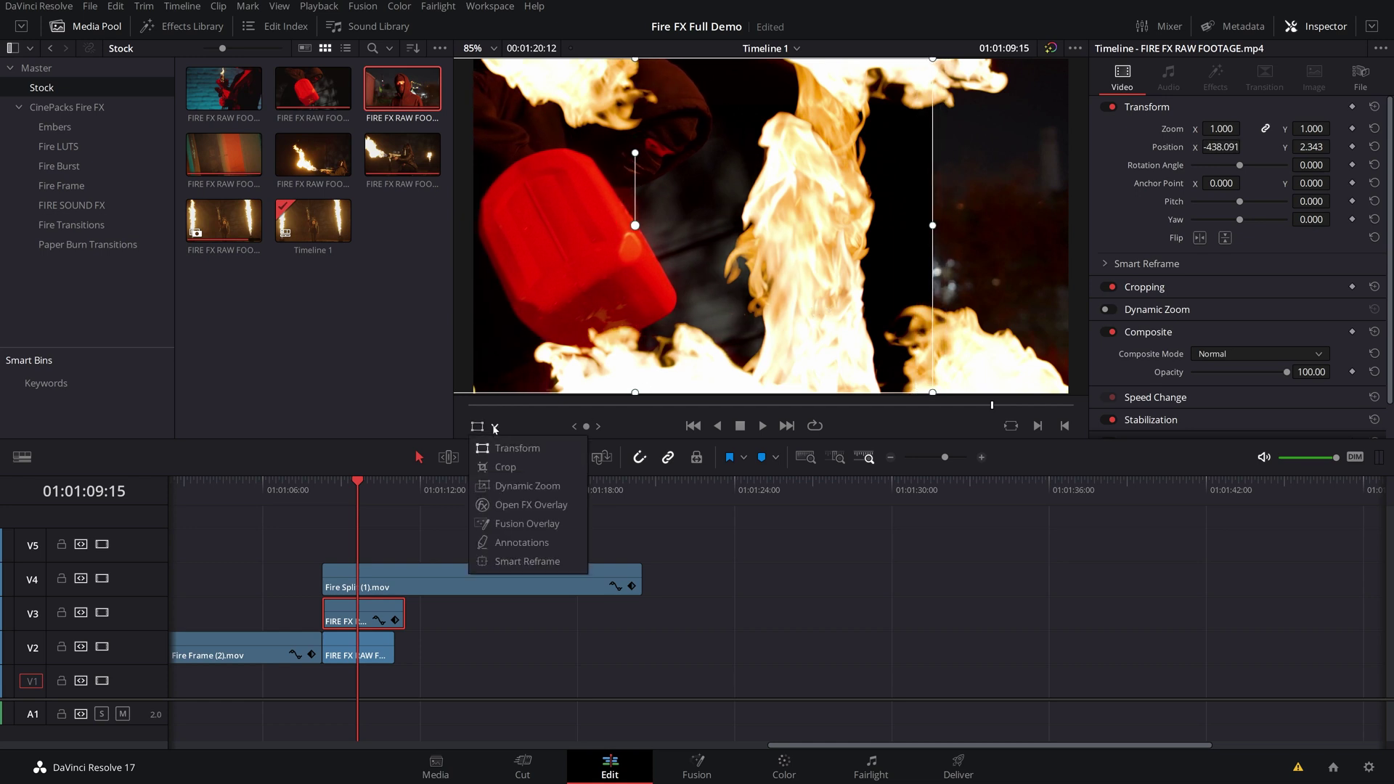
pyautogui.click(506, 467)
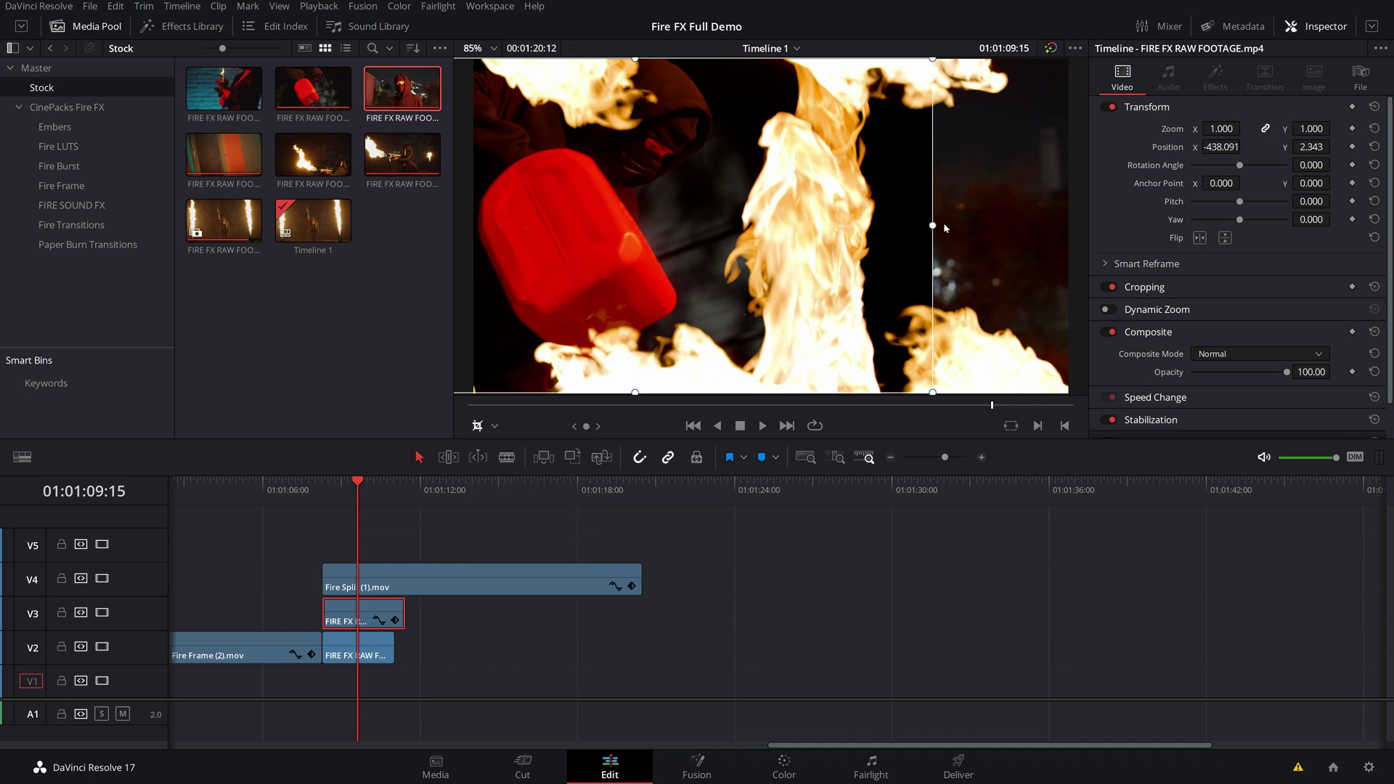
pyautogui.moveTo(933, 227); pyautogui.dragTo(816, 238)
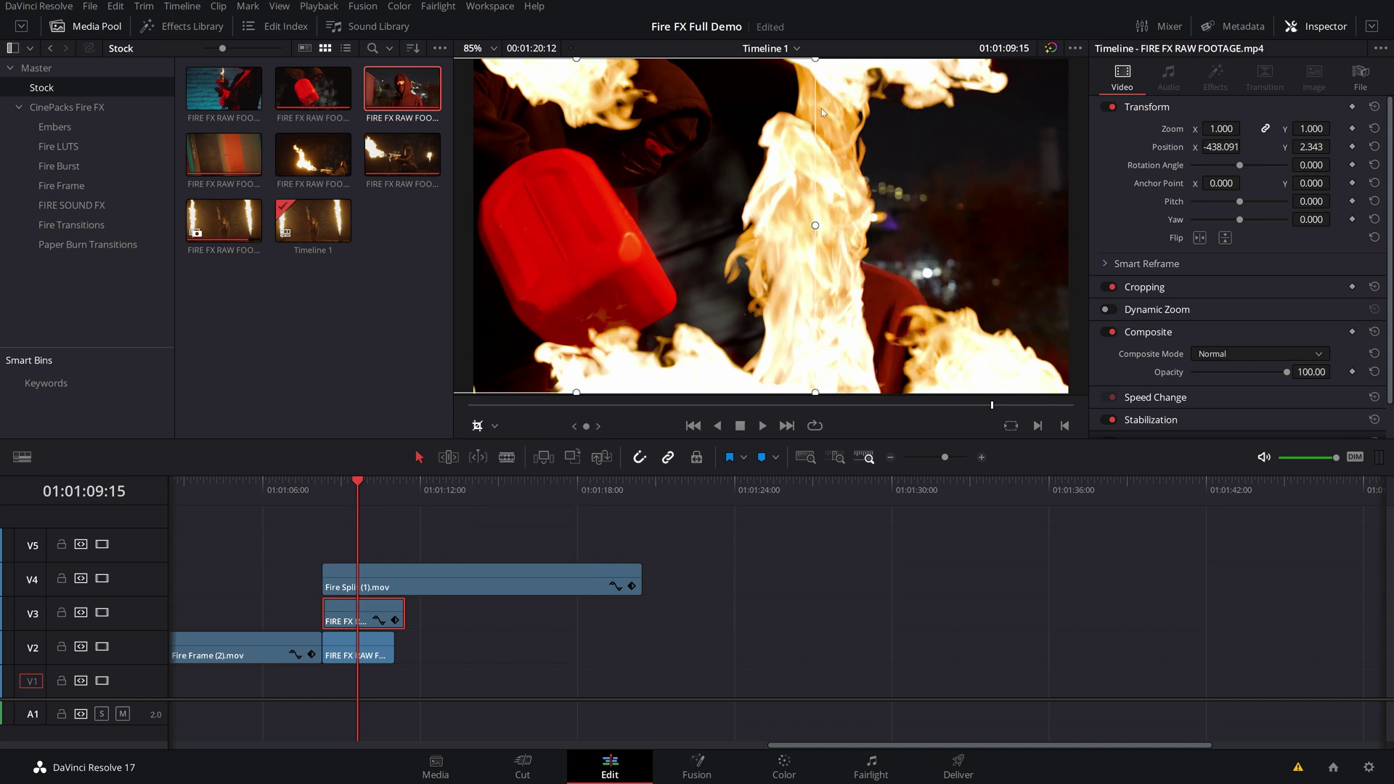
# Slide the V2 footage right to X 576.312, beside the cropped V3 shot
pyautogui.click(358, 651)
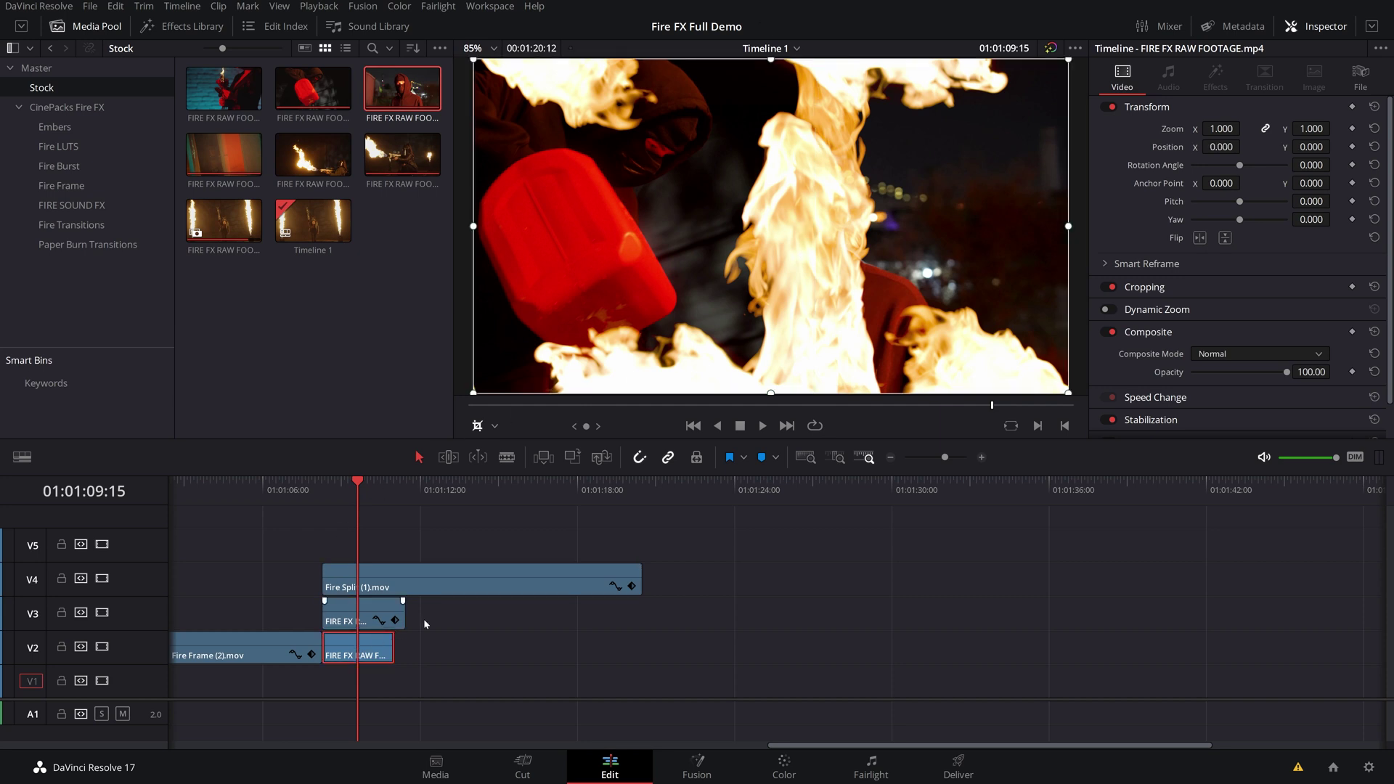
pyautogui.click(497, 425)
pyautogui.click(508, 445)
pyautogui.moveTo(839, 298); pyautogui.dragTo(1036, 298)
pyautogui.moveTo(1120, 314); pyautogui.dragTo(1089, 323)
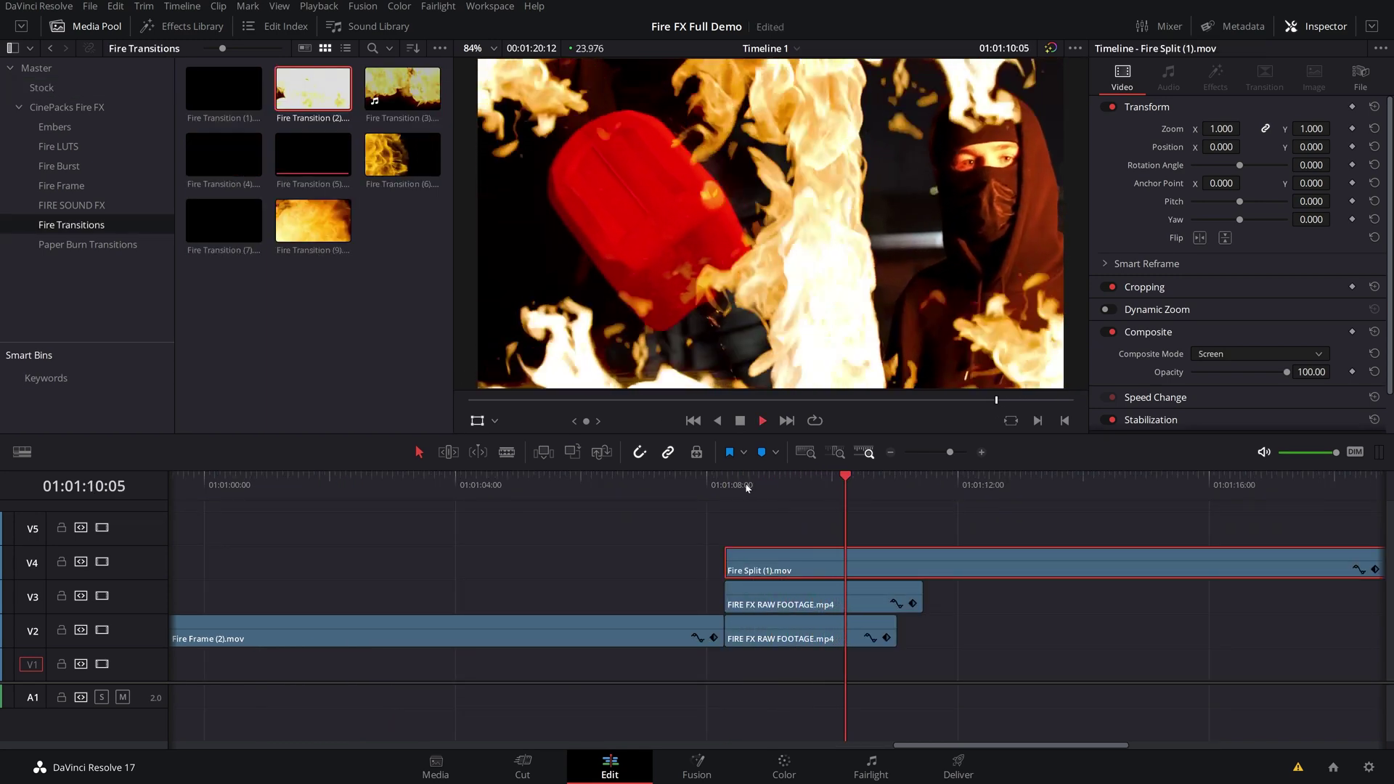
# Give the V3 clip crop Softness 37.400 and Crop Right 498.300, then play the split from 01:01:08:07
pyautogui.press('space')
pyautogui.moveTo(784, 479); pyautogui.dragTo(750, 485)
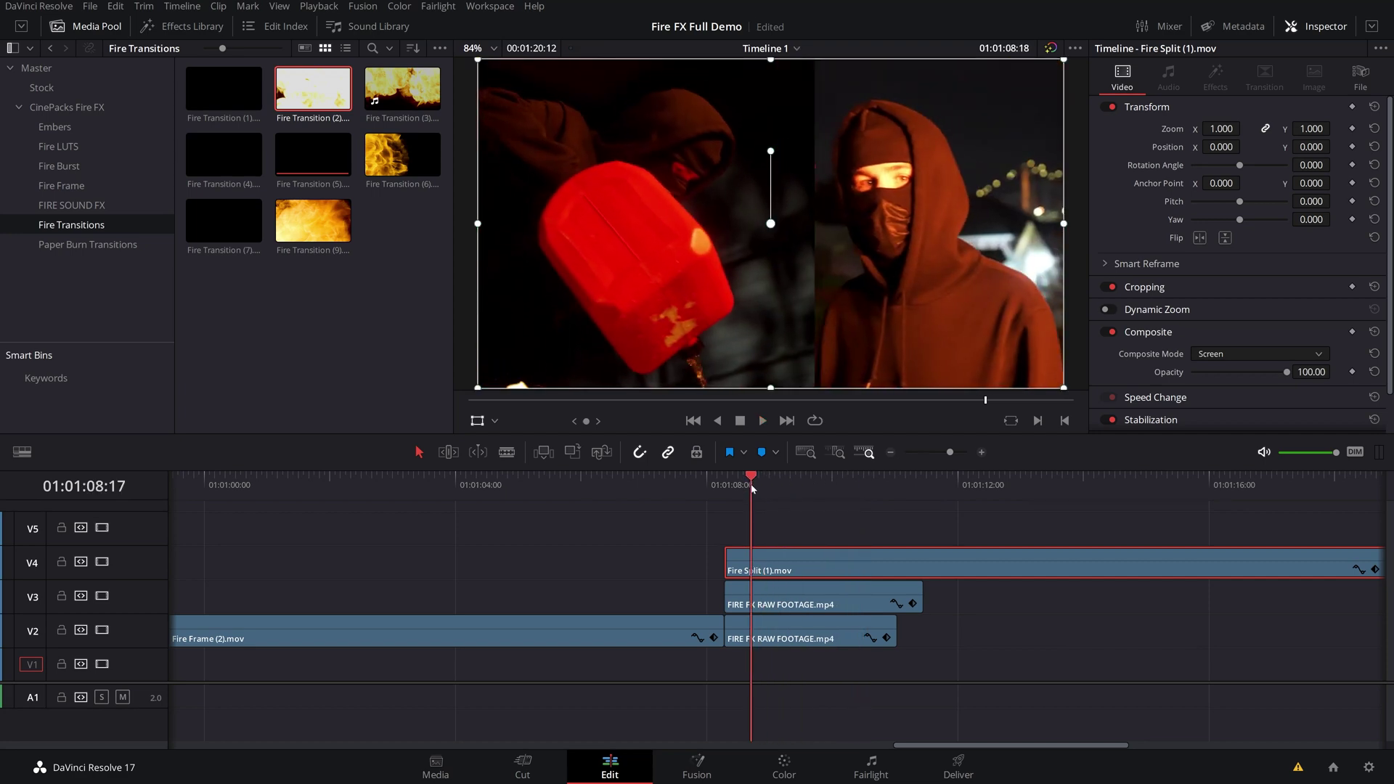
pyautogui.click(783, 599)
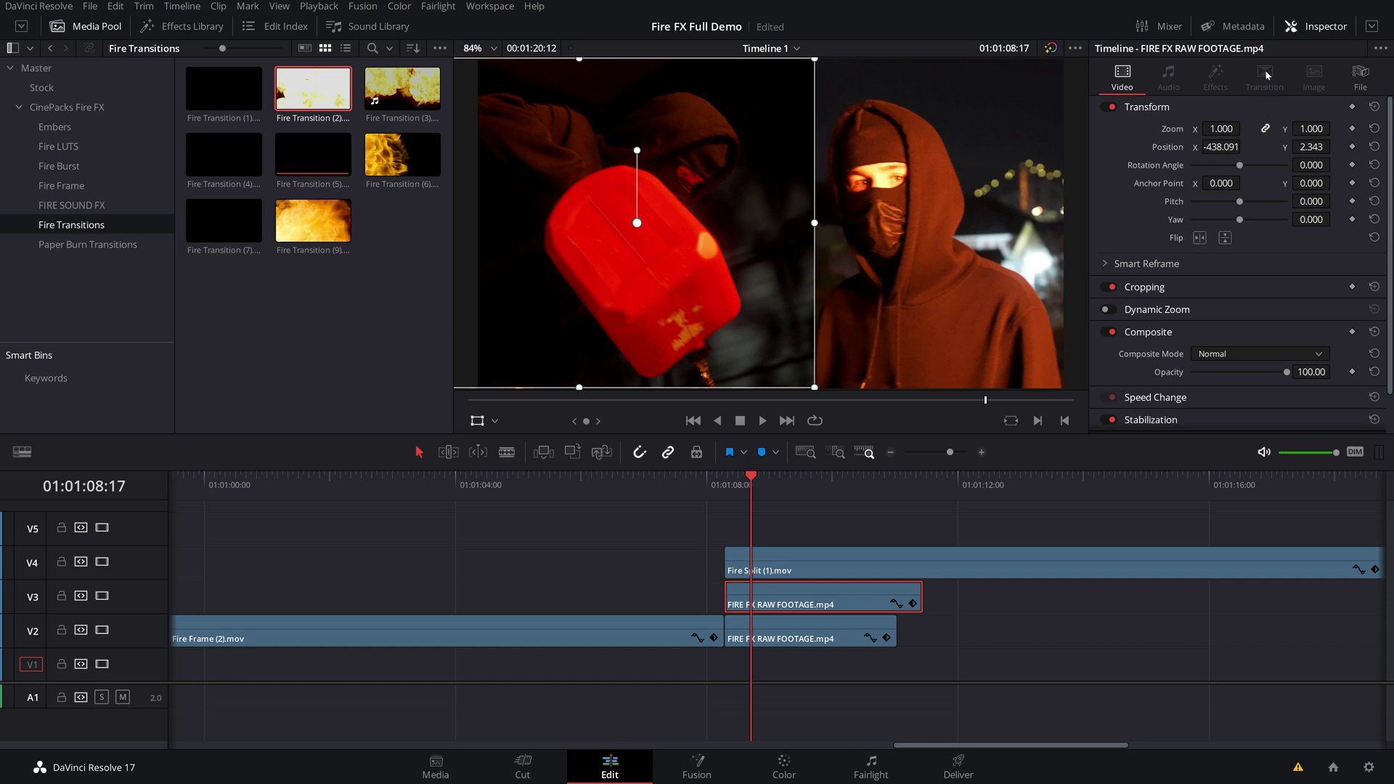
pyautogui.click(1252, 287)
pyautogui.scroll(-1, 1247, 346)
pyautogui.moveTo(1241, 340); pyautogui.dragTo(1257, 340)
pyautogui.moveTo(1210, 284); pyautogui.dragTo(1217, 287)
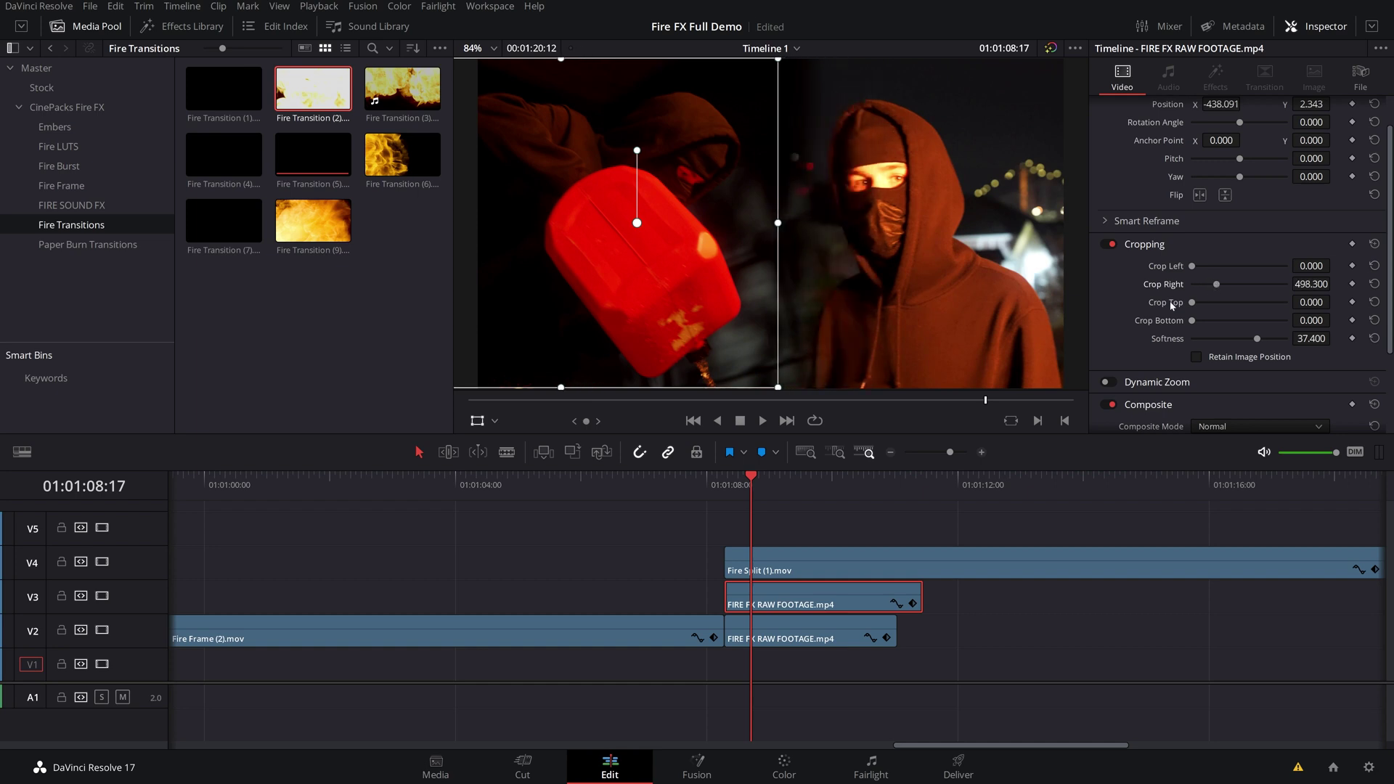
pyautogui.click(726, 476)
pyautogui.press('space')
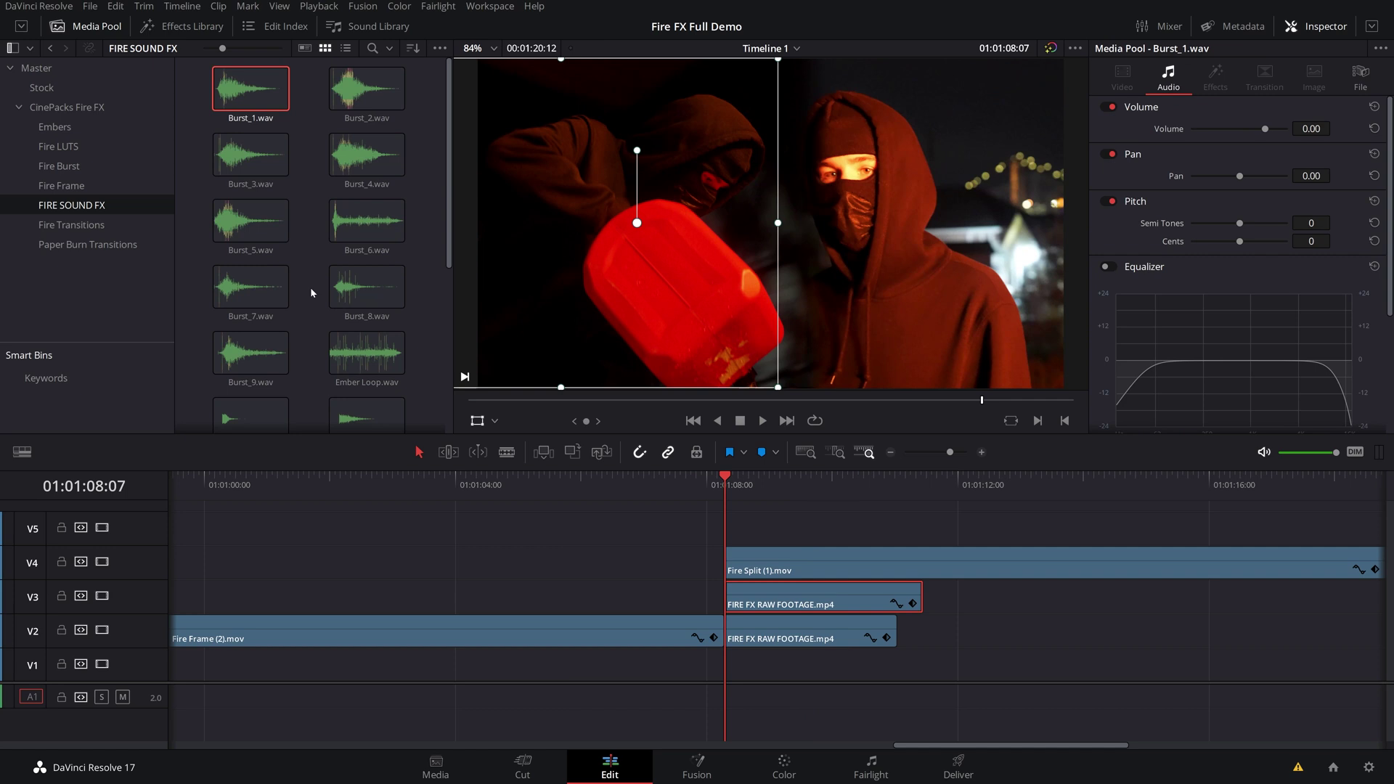
# Preview Burst_1.wav and place it on audio track A1 under the fire-split section
pyautogui.doubleClick(232, 91)
pyautogui.press('space')
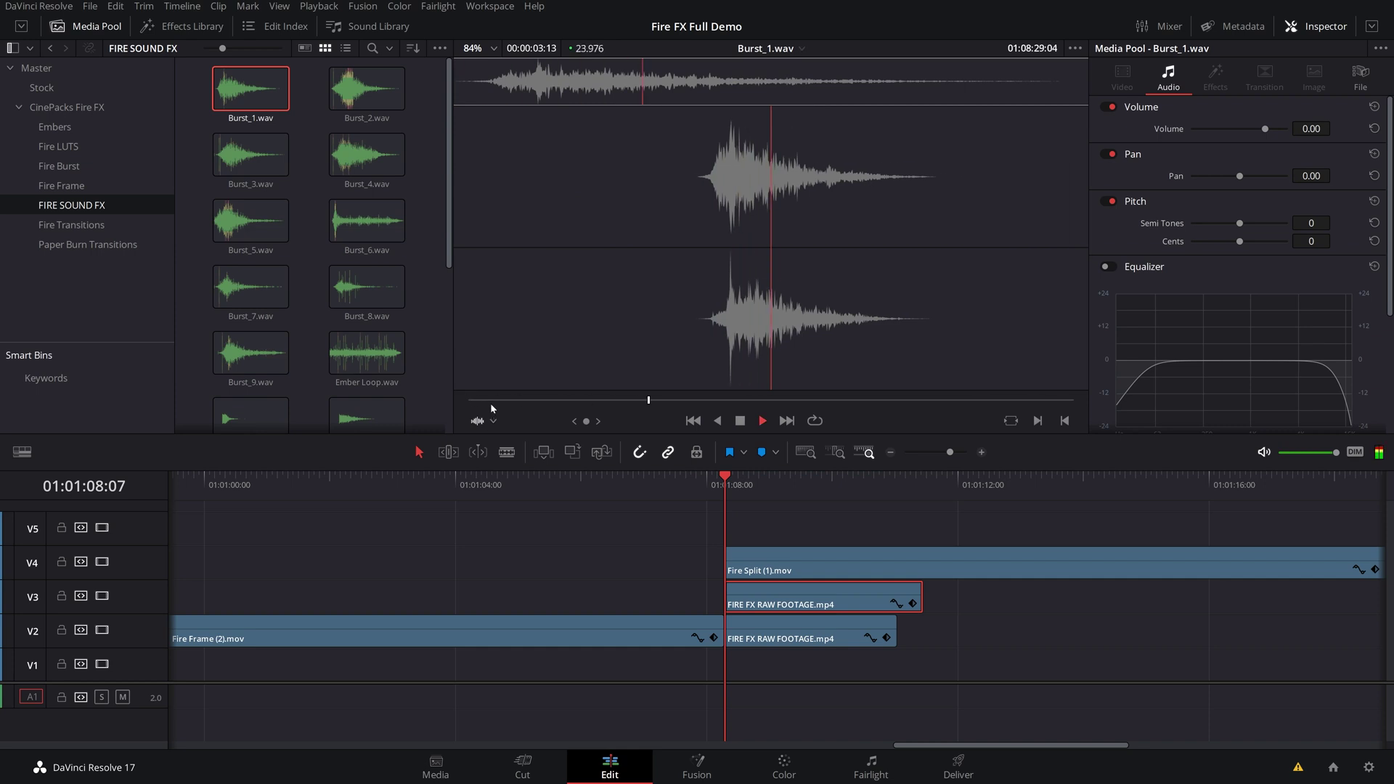
pyautogui.moveTo(276, 94); pyautogui.dragTo(723, 699)
# Play back from 01:01:07:13 to hear the burst, then park the playhead near 01:00:39
pyautogui.click(677, 498)
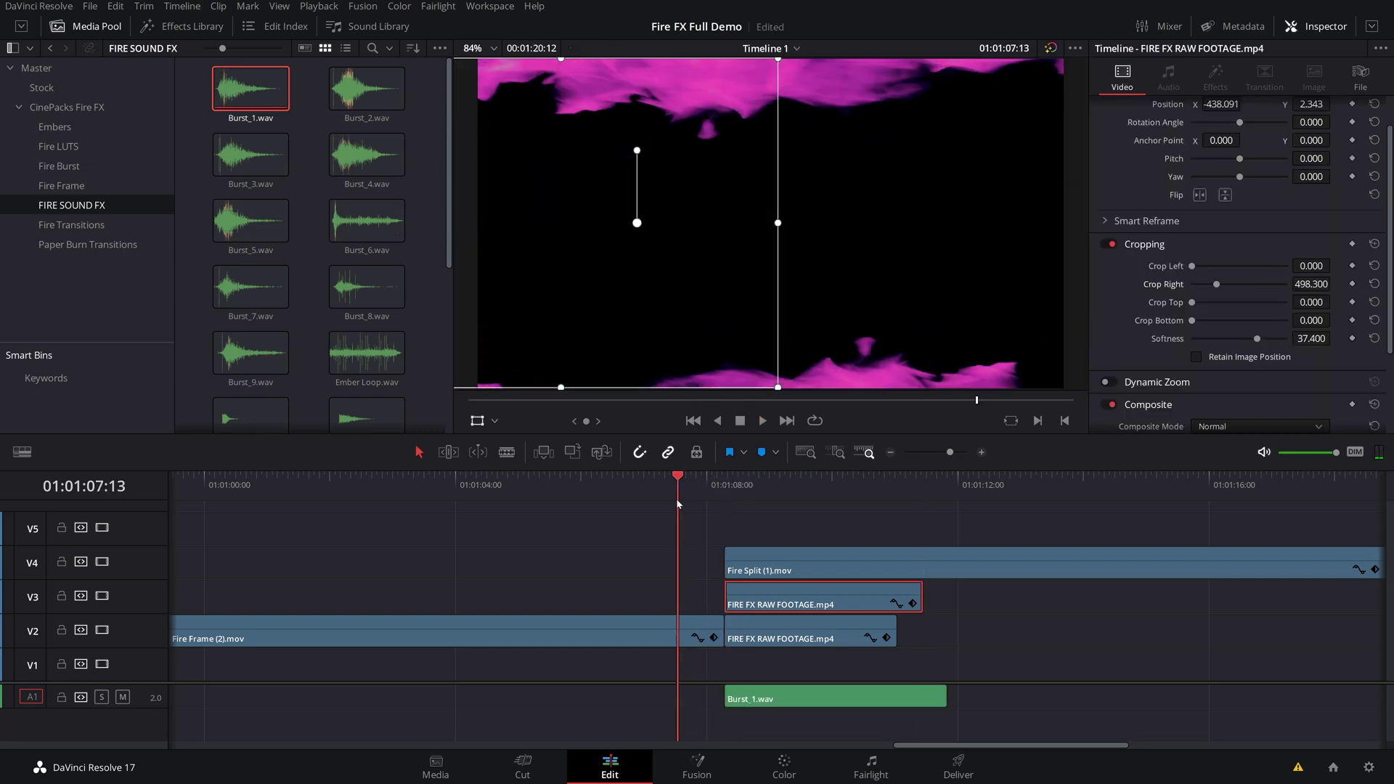
pyautogui.press('space')
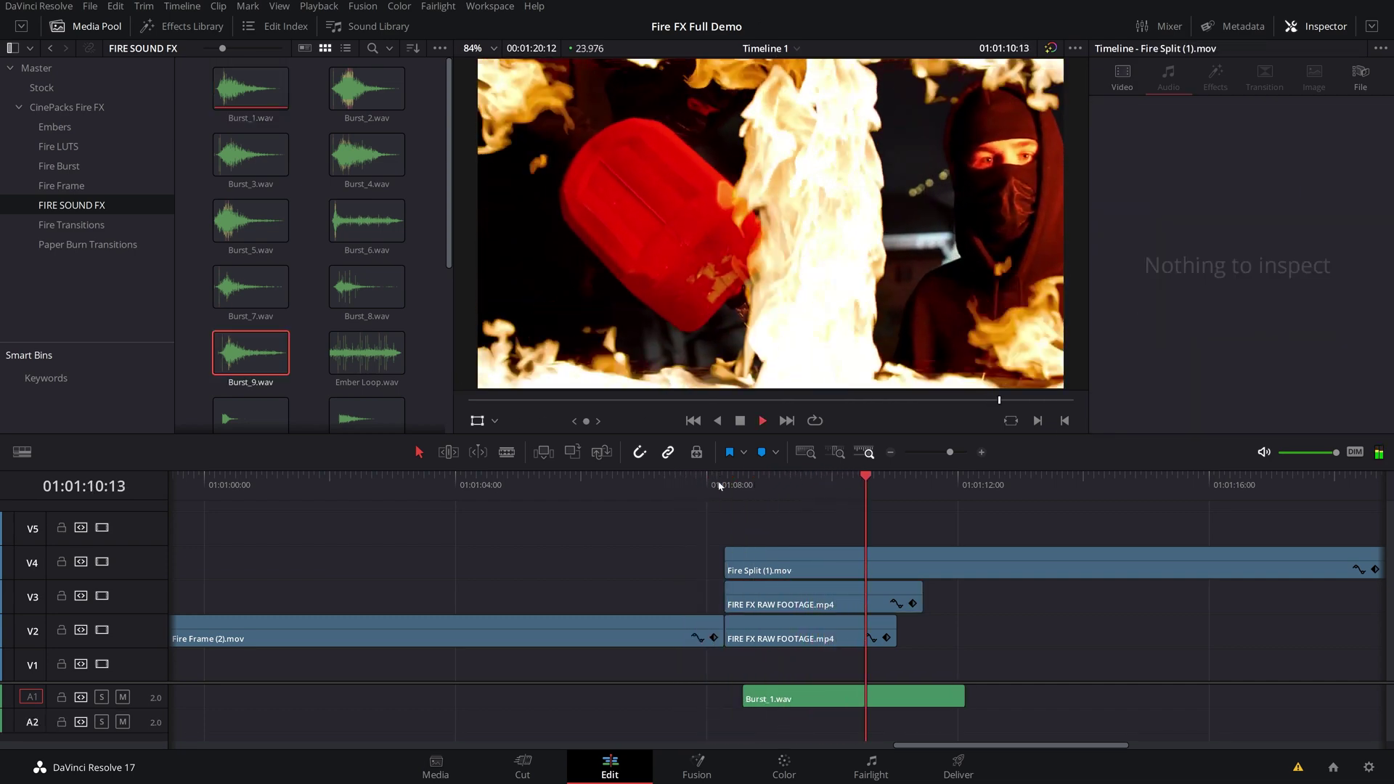
pyautogui.press('space')
pyautogui.scroll(-2, 508, 530)
pyautogui.scroll(-3, 508, 529)
pyautogui.scroll(3, 451, 510)
pyautogui.click(255, 495)
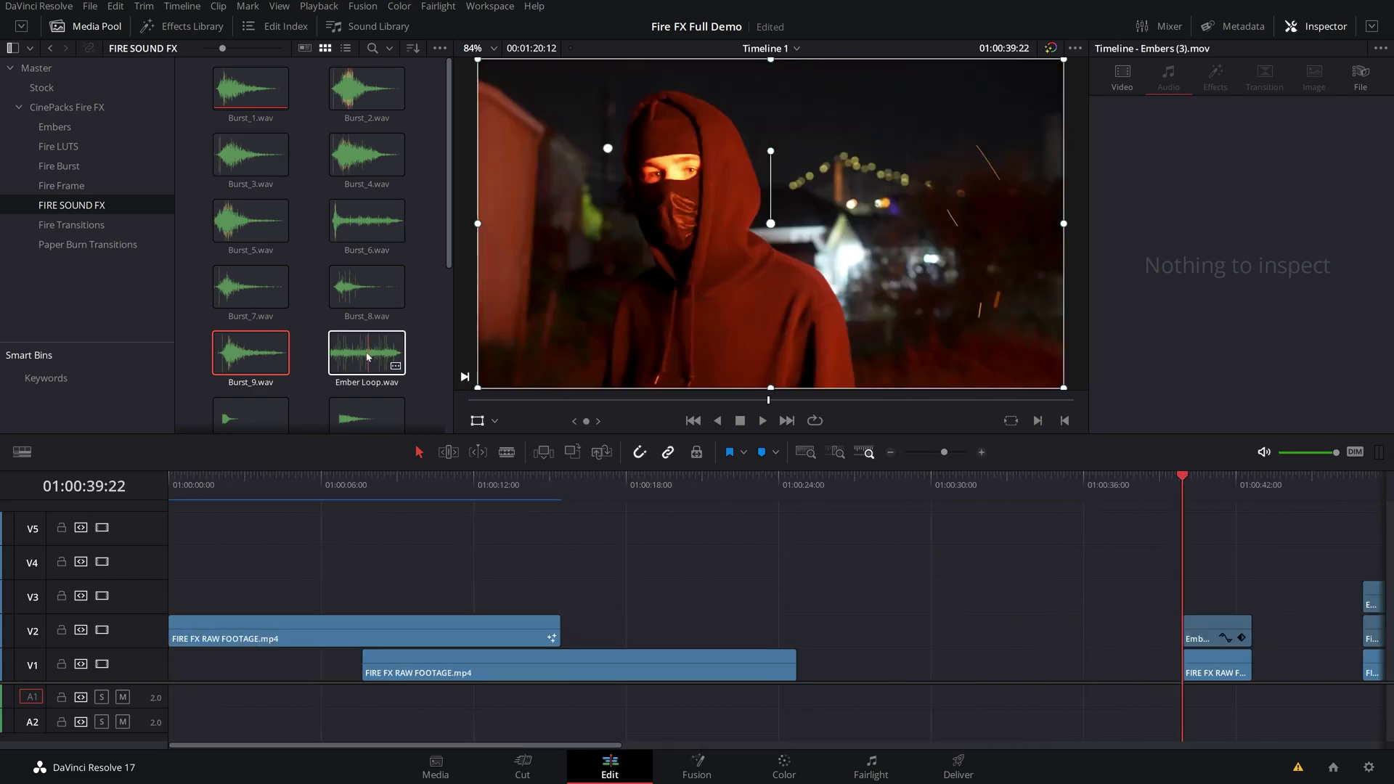
# Place Ember Loop.wav on A1 at the playhead near 01:00:40 and play it
pyautogui.moveTo(367, 354); pyautogui.dragTo(1181, 693)
pyautogui.scroll(-3, 635, 652)
pyautogui.scroll(3, 635, 652)
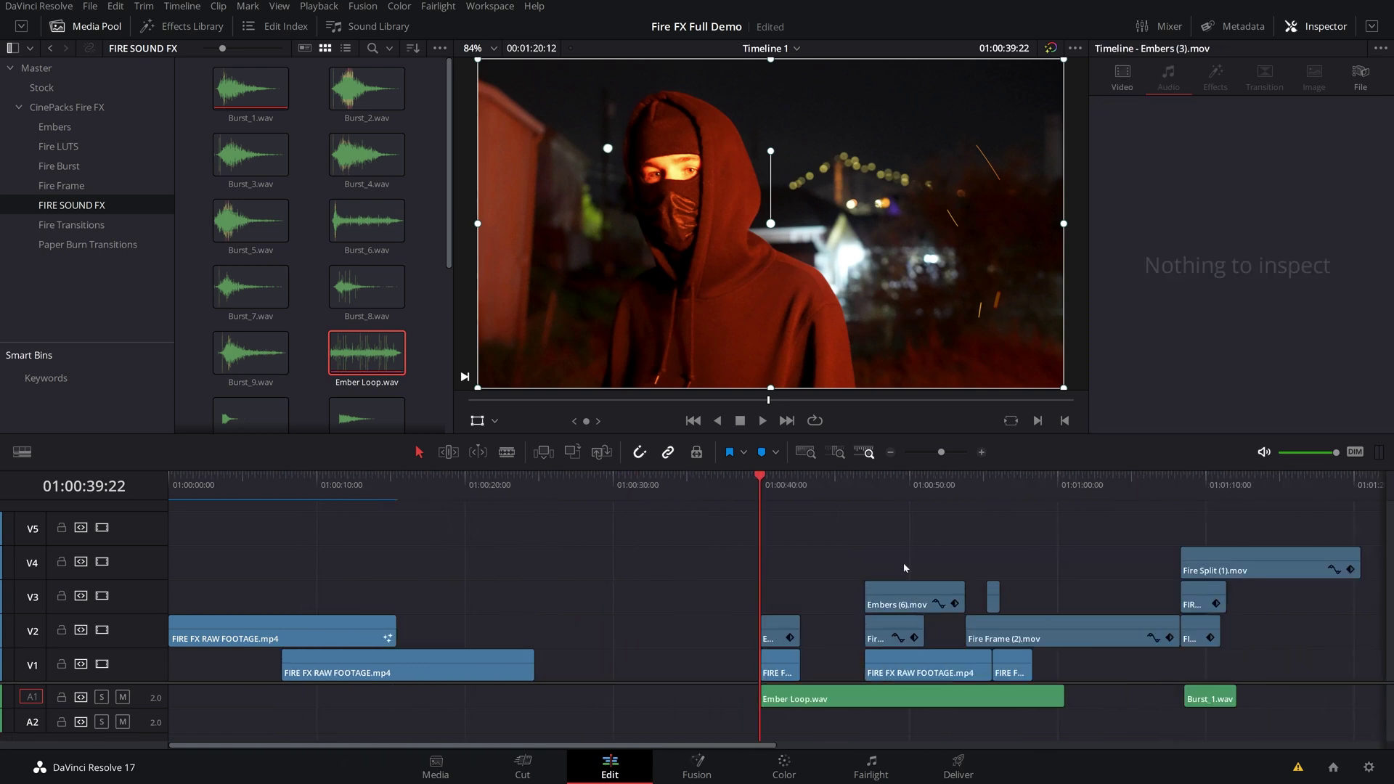
pyautogui.press('space')
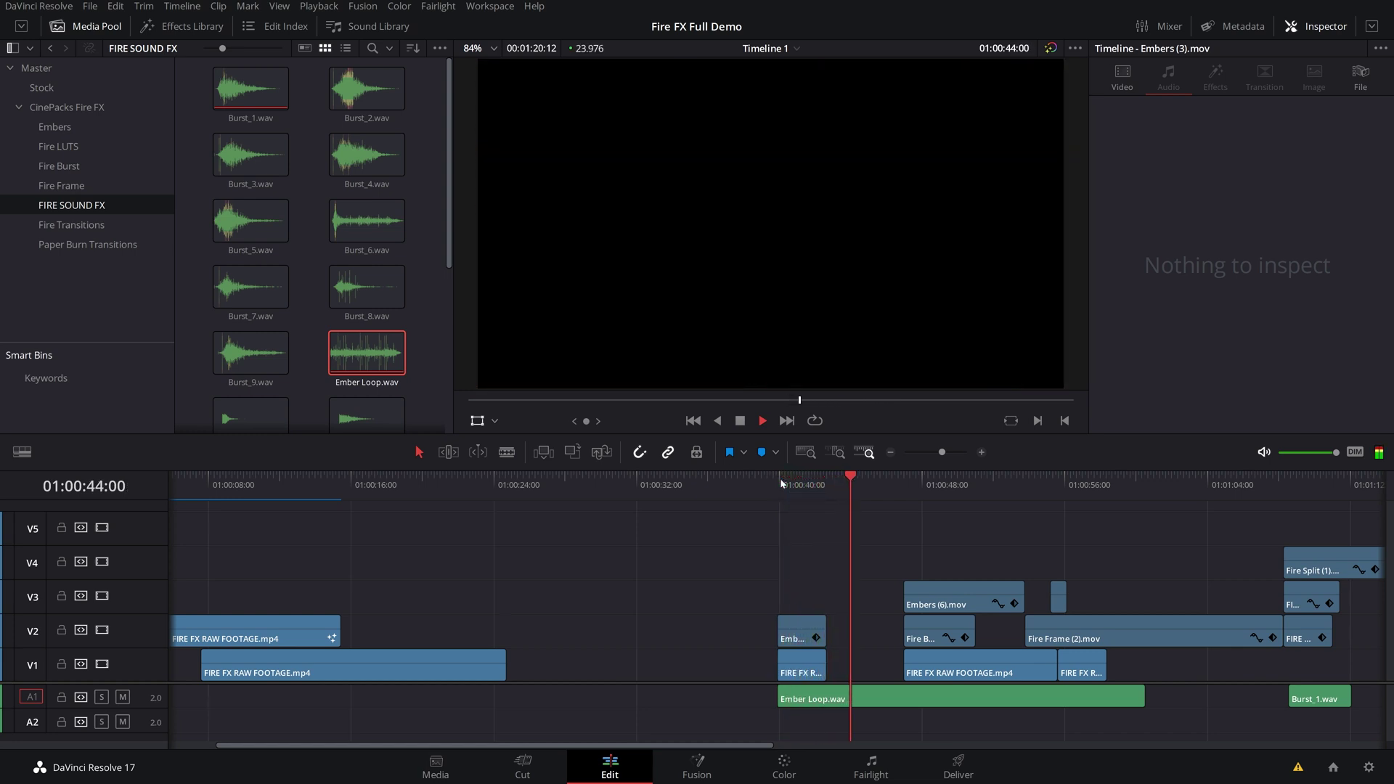
# Duplicate the Ember Loop.wav clip right after itself and play across the join from 01:00:58
pyautogui.scroll(-2, 337, 232)
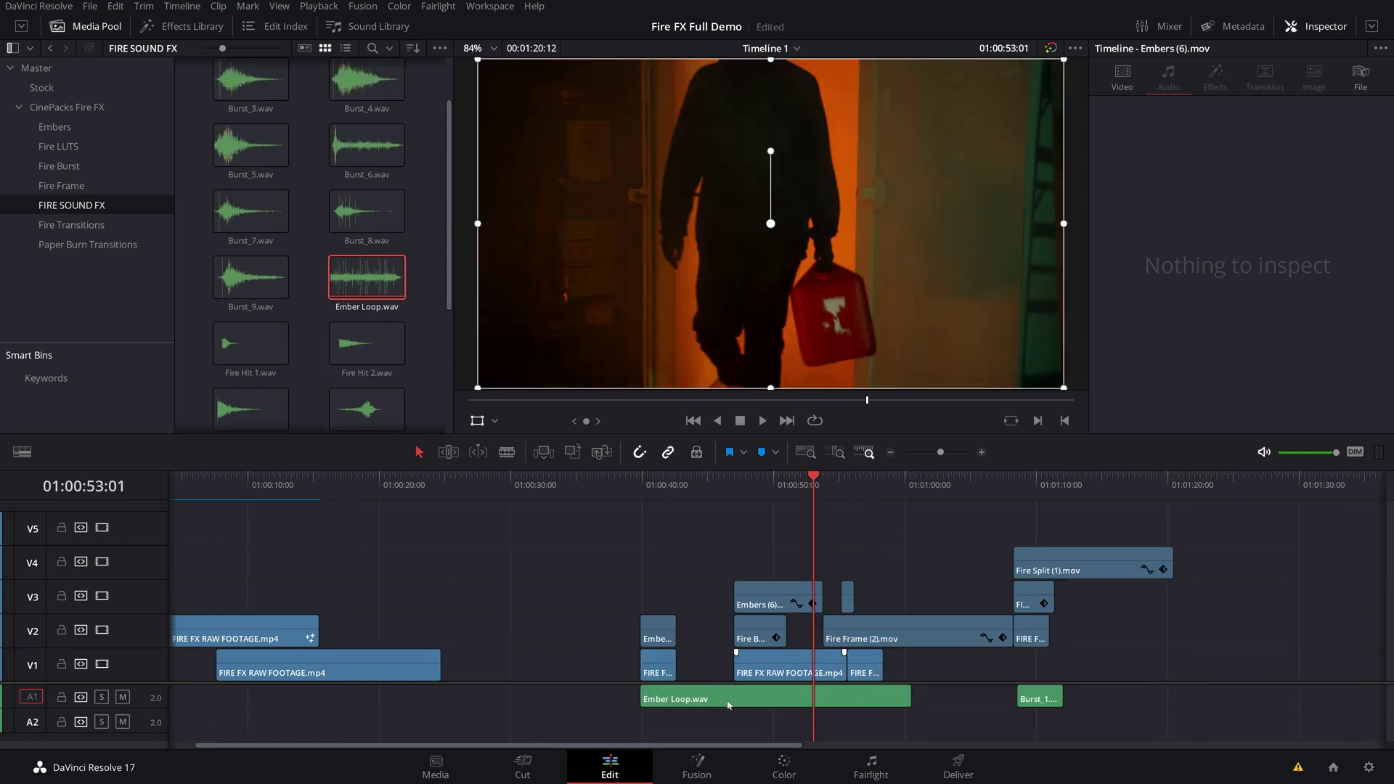
pyautogui.click(728, 702)
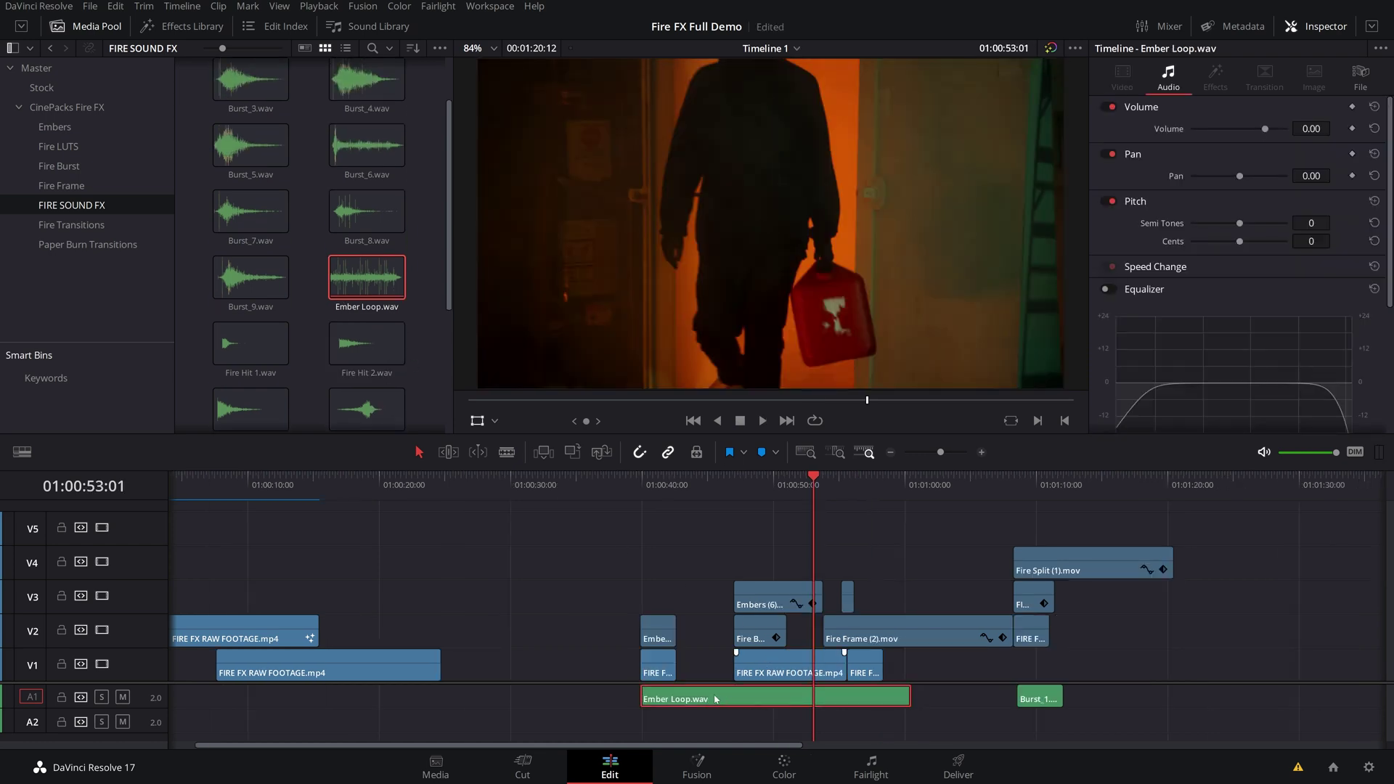
pyautogui.moveTo(711, 698); pyautogui.dragTo(961, 701)
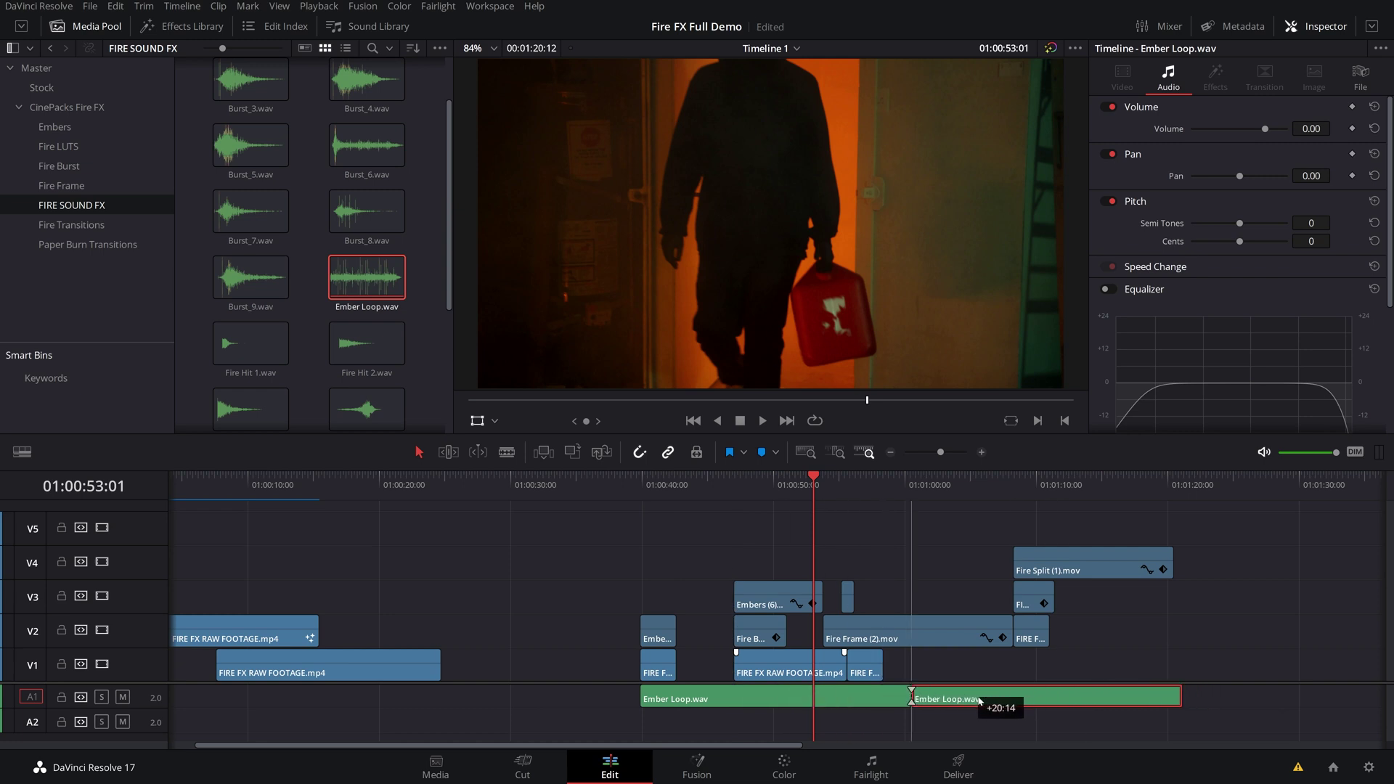
pyautogui.click(886, 485)
pyautogui.press('space')
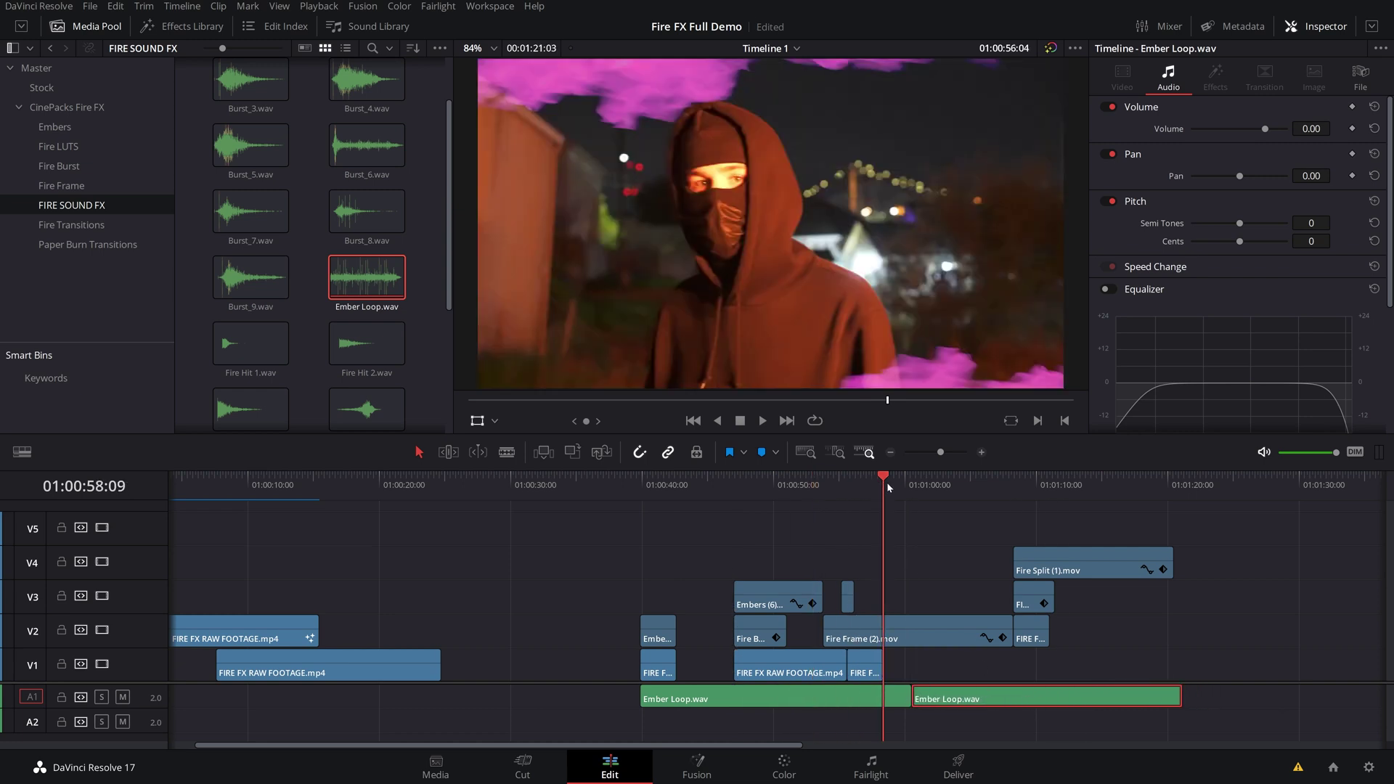